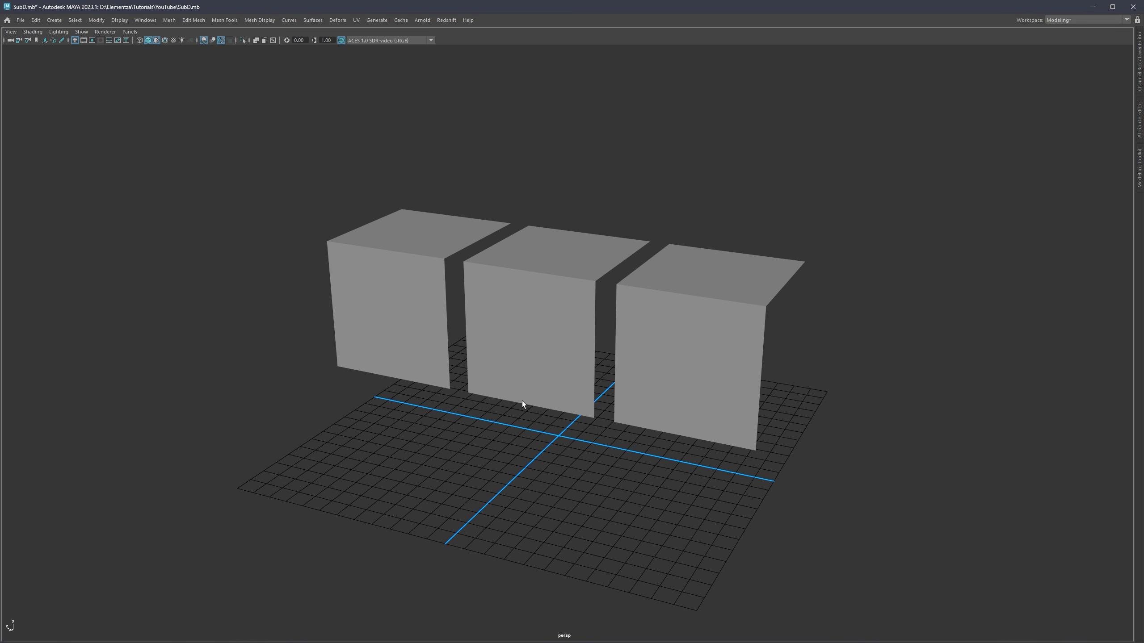
Isolate the left and middle open cubes in the viewport
drag(544, 167, 385, 412)
key(ctrl+1)
click(428, 408)
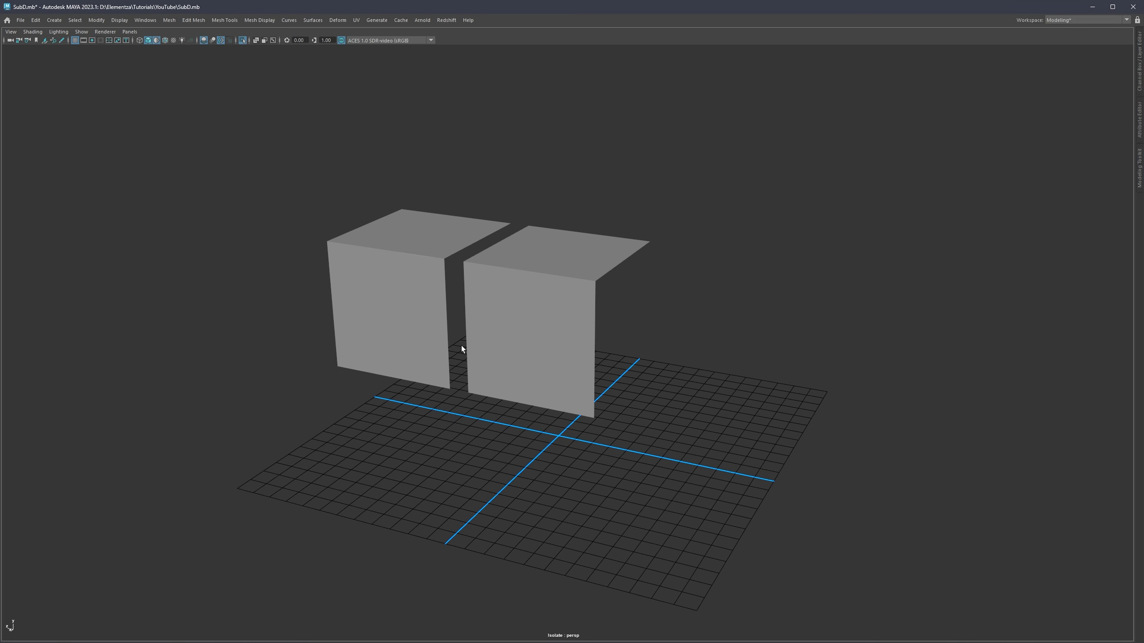
Turn on wireframe on shaded for the isolated cubes and hide the grid
key(alt+5)
alt+middle_drag(488, 284, 599, 337)
scroll(598, 337, up, 4)
alt+middle_drag(676, 384, 512, 316)
scroll(512, 317, down, 2)
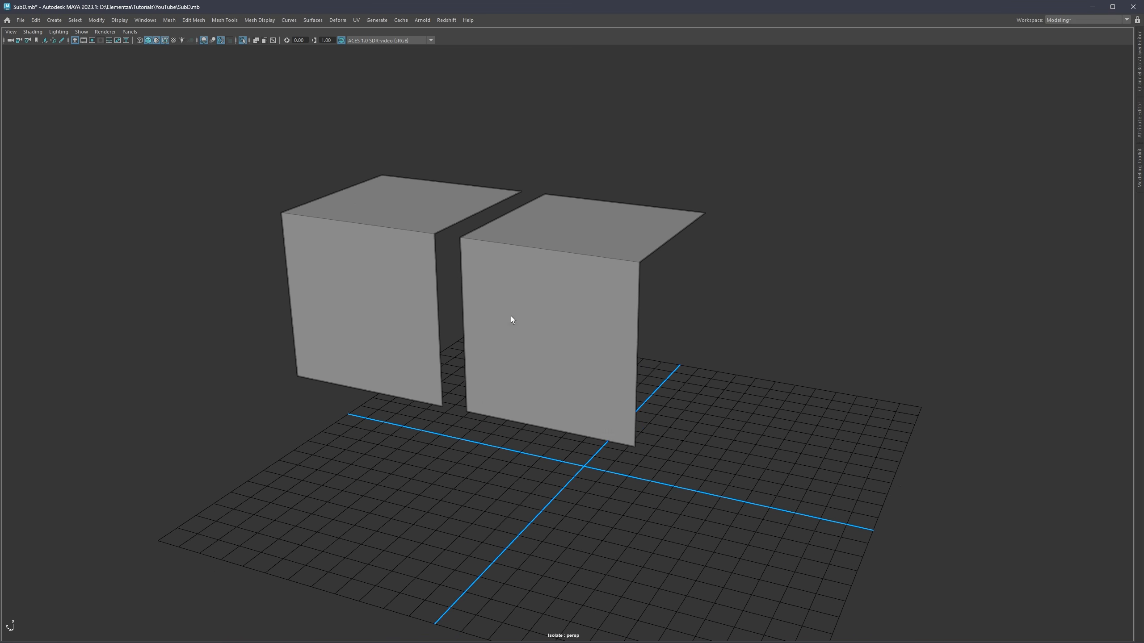
alt+drag(472, 284, 472, 293)
key(g)
alt+middle_drag(499, 281, 534, 301)
alt+right_drag(534, 300, 568, 293)
alt+middle_drag(569, 294, 571, 307)
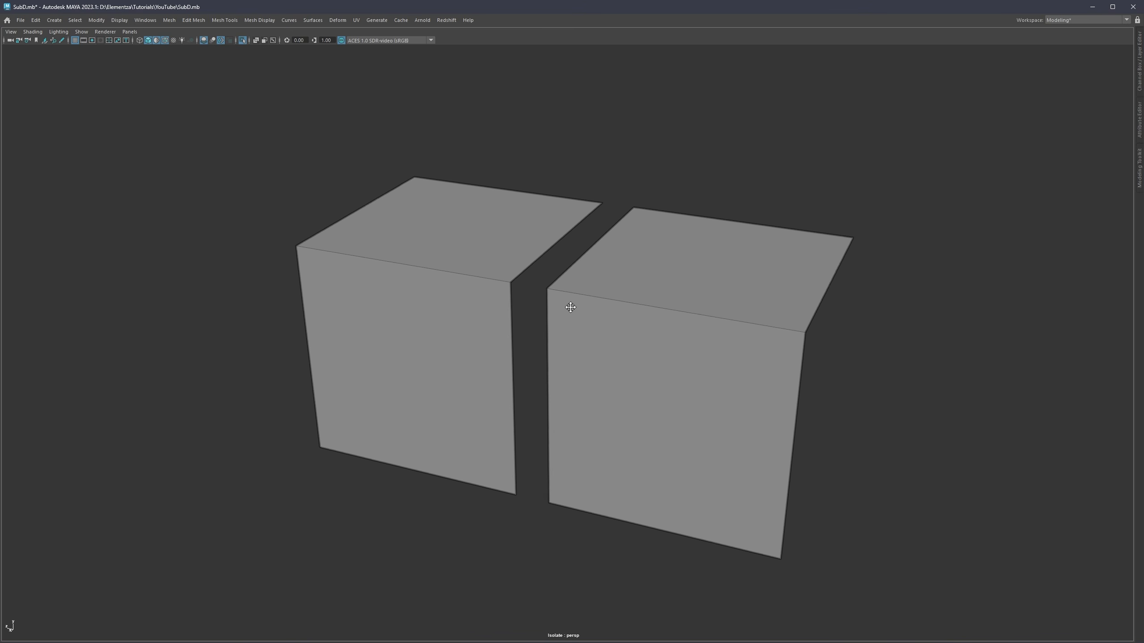
alt+drag(540, 283, 487, 270)
Select the right-hand isolated cube and turn on its smooth mesh preview
click(445, 276)
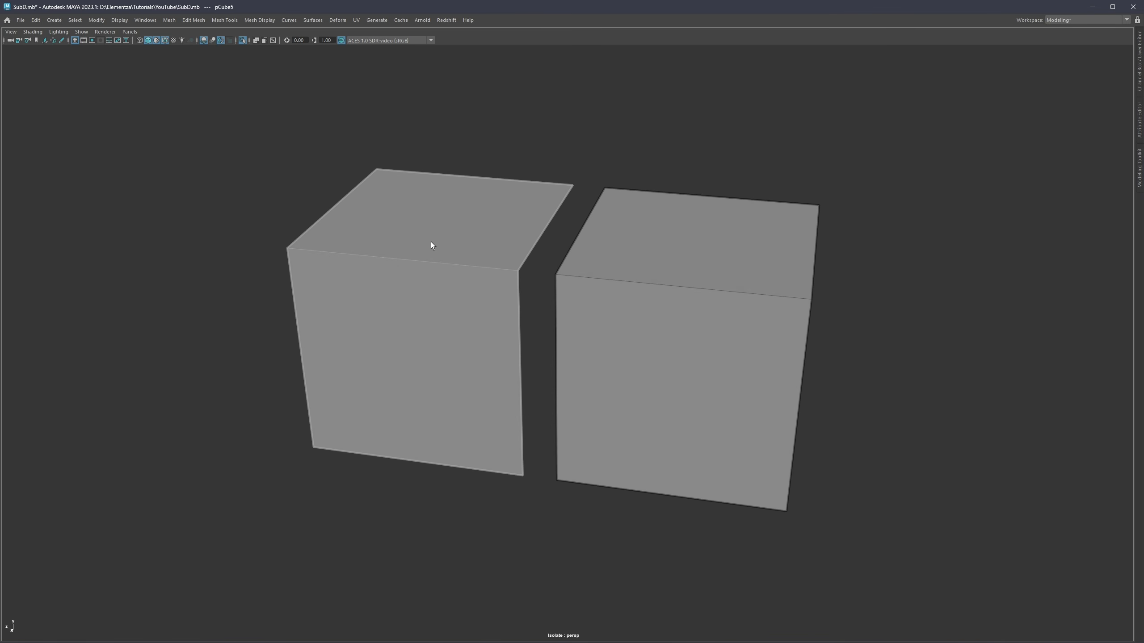
click(670, 275)
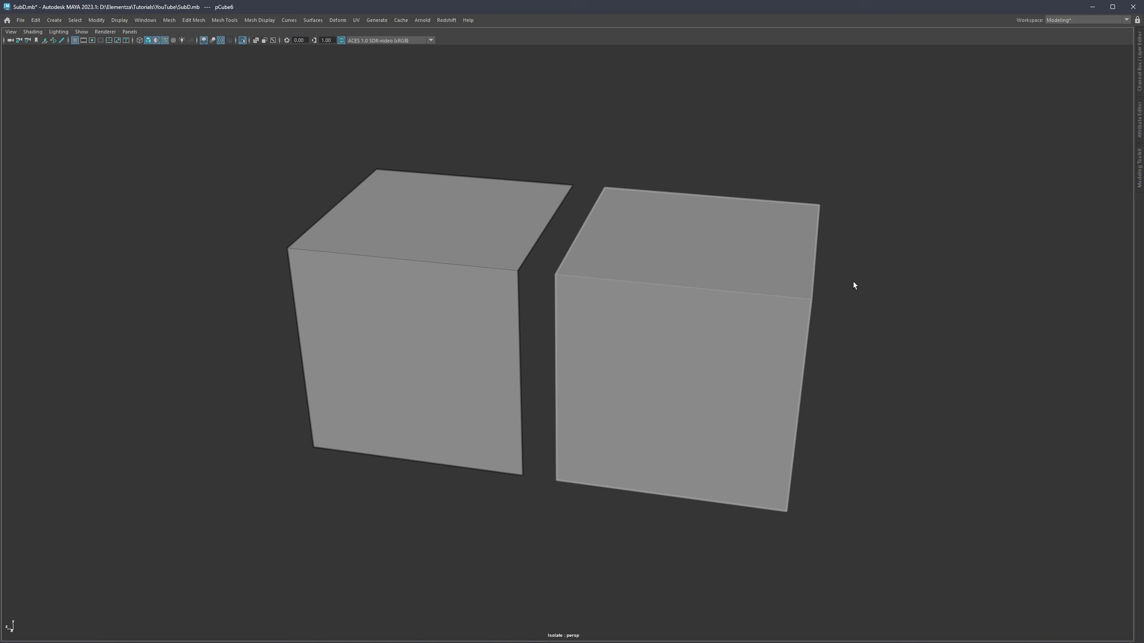
key(3)
click(850, 309)
alt+drag(850, 310, 757, 299)
click(758, 299)
key(1)
key(3)
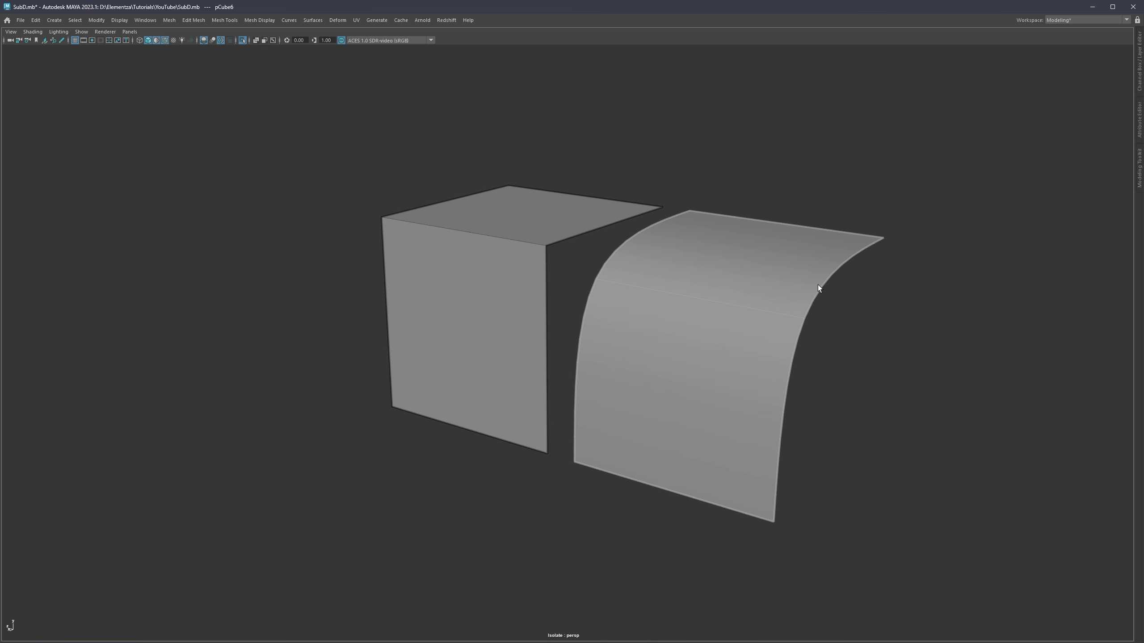
Display the subdivisions of the smoothed shape and set its Preview Division Level to 1
click(1139, 120)
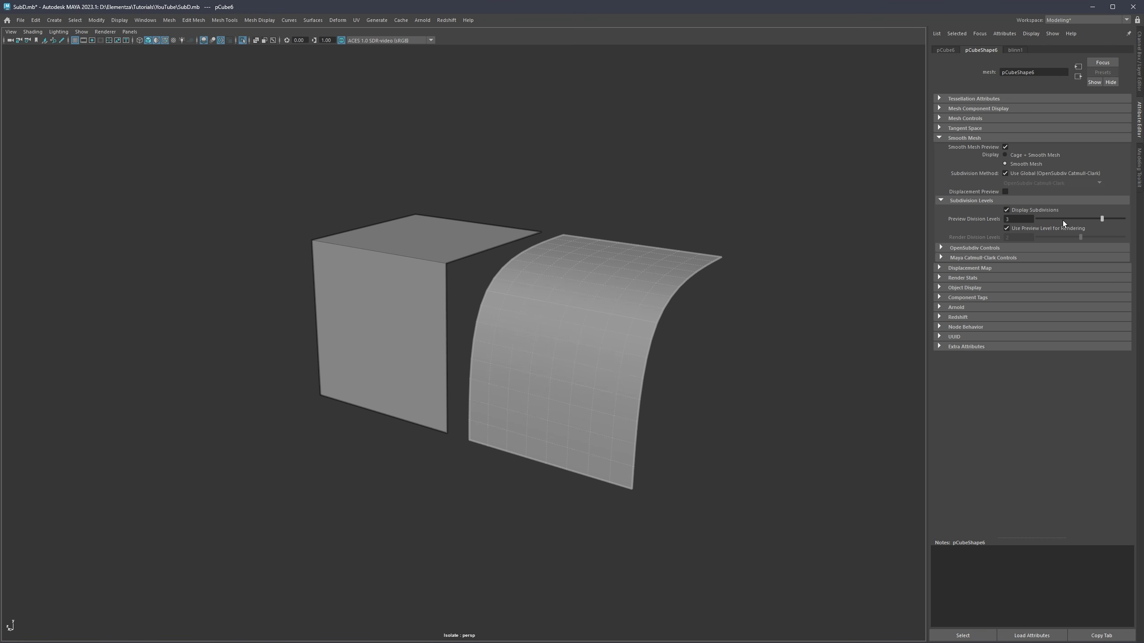
mouse_move(1062, 220)
mouse_down()
mouse_move(1048, 220)
mouse_move(1100, 218)
mouse_move(1031, 221)
mouse_move(1057, 219)
mouse_up()
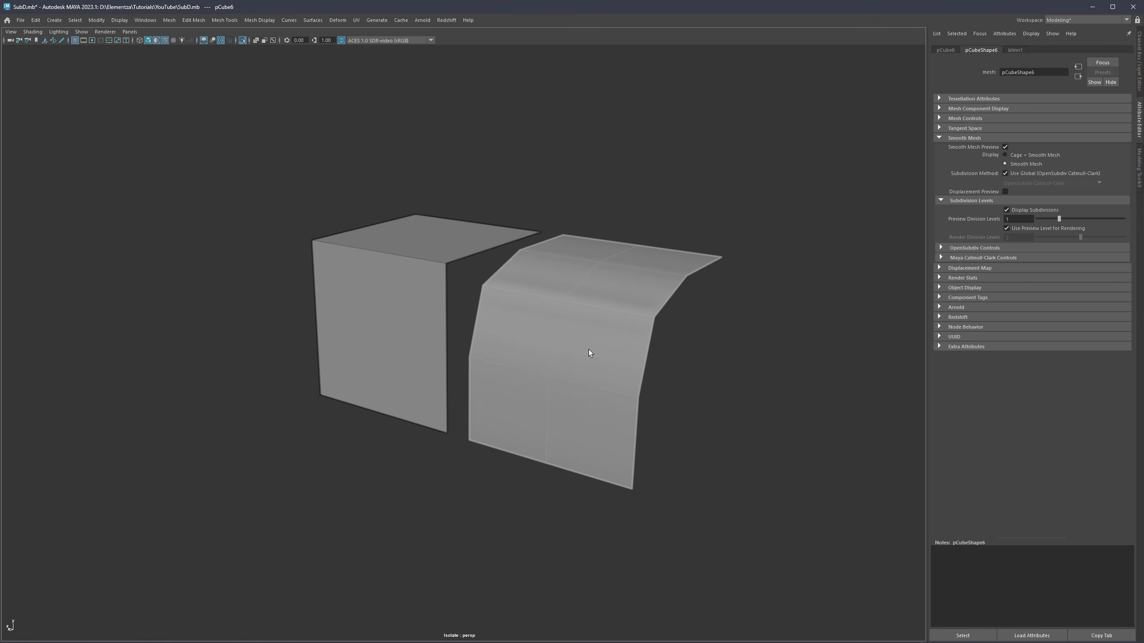
alt+drag(781, 307, 516, 314)
scroll(332, 301, up, 2)
Select the unsmoothed cube's front face for comparison, and reselect the smoothed shape as a whole
right_drag(333, 302, 332, 333)
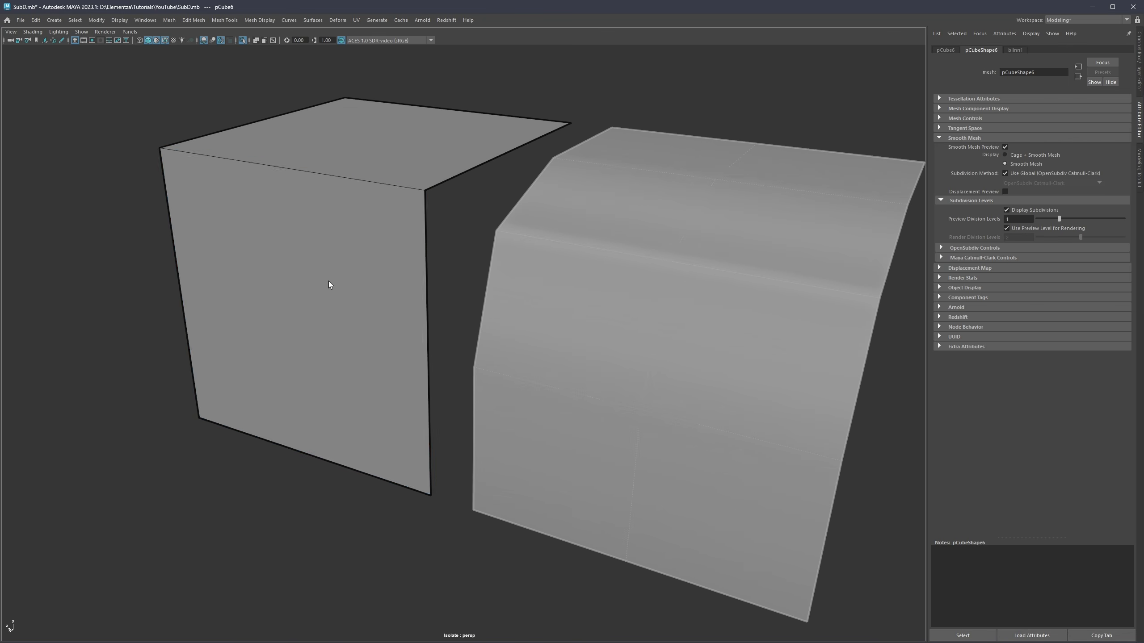
click(329, 281)
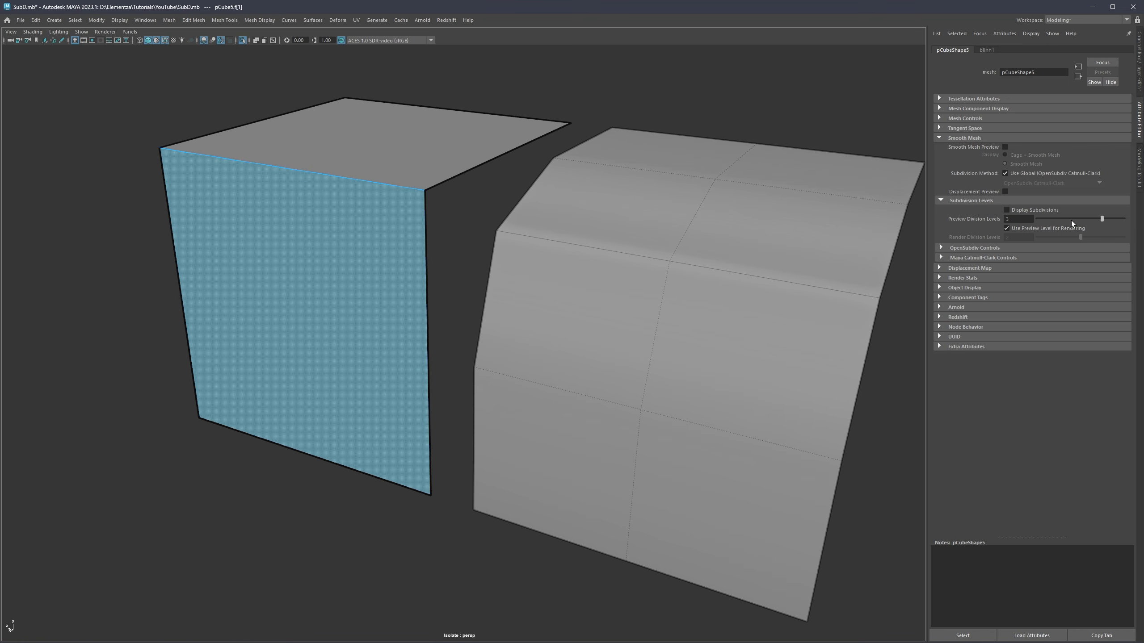
click(736, 286)
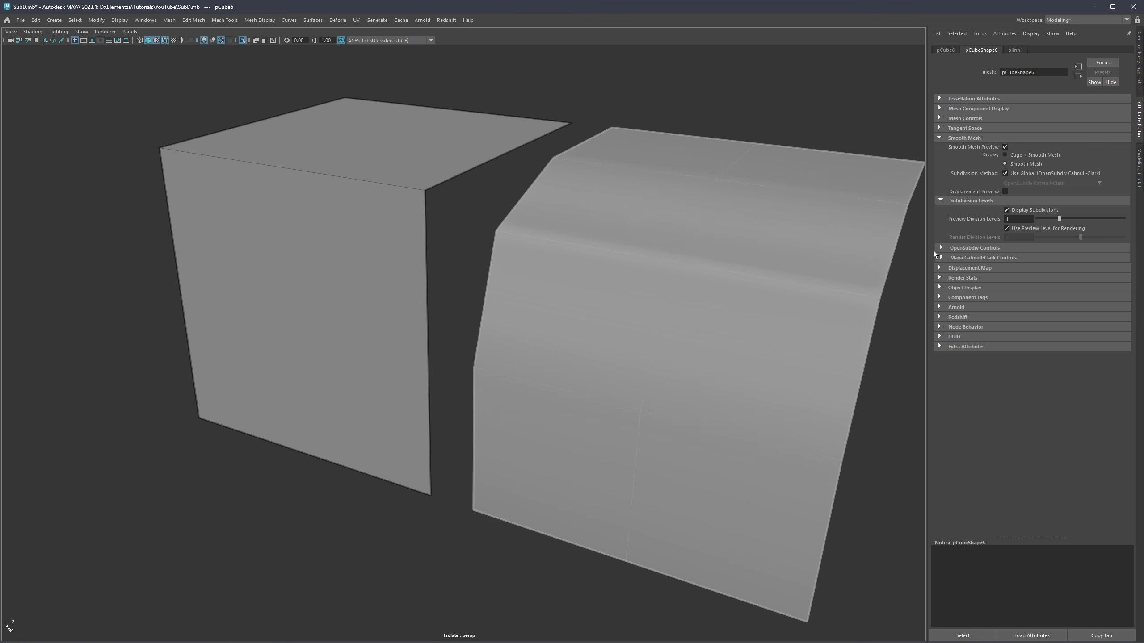
Set the smoothed shape's Preview Division Level to 3 and turn off Display Subdivisions
drag(1062, 220, 1097, 217)
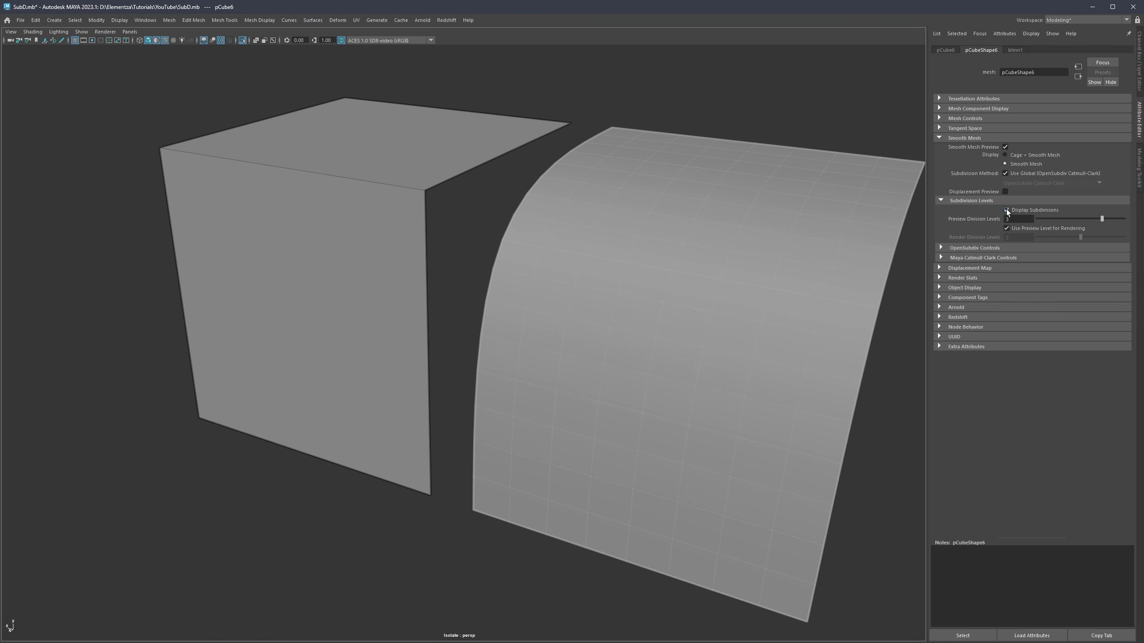
click(1130, 110)
scroll(862, 253, down, 2)
scroll(761, 271, down, 4)
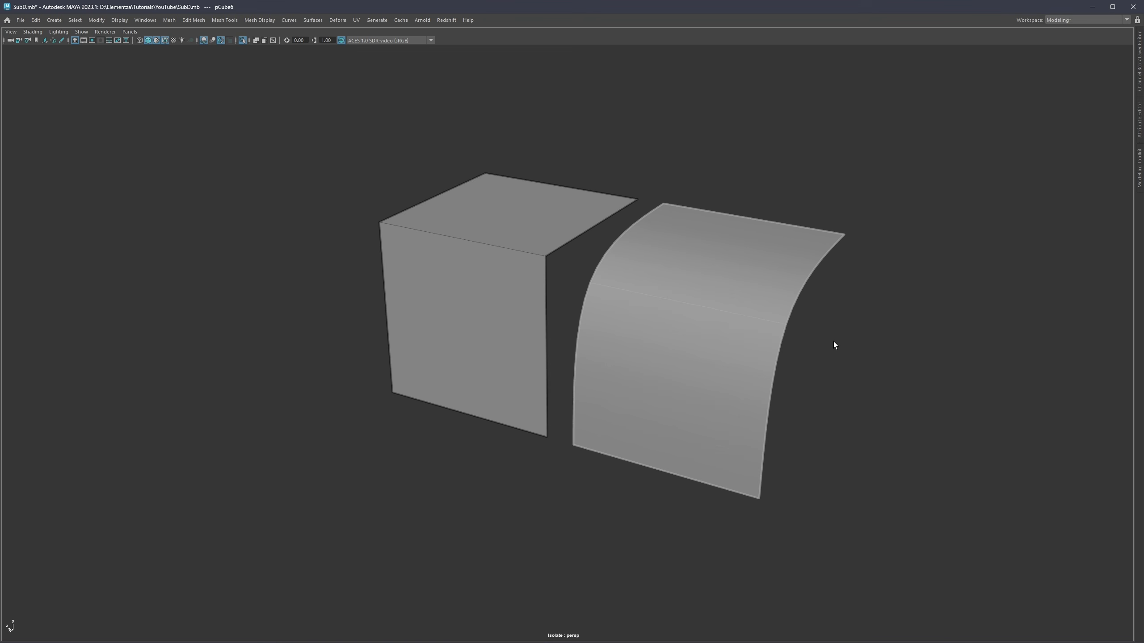
Compare the selected shape with and without smooth mesh preview, leaving it unsmoothed
key(1)
key(3)
scroll(755, 335, down, 2)
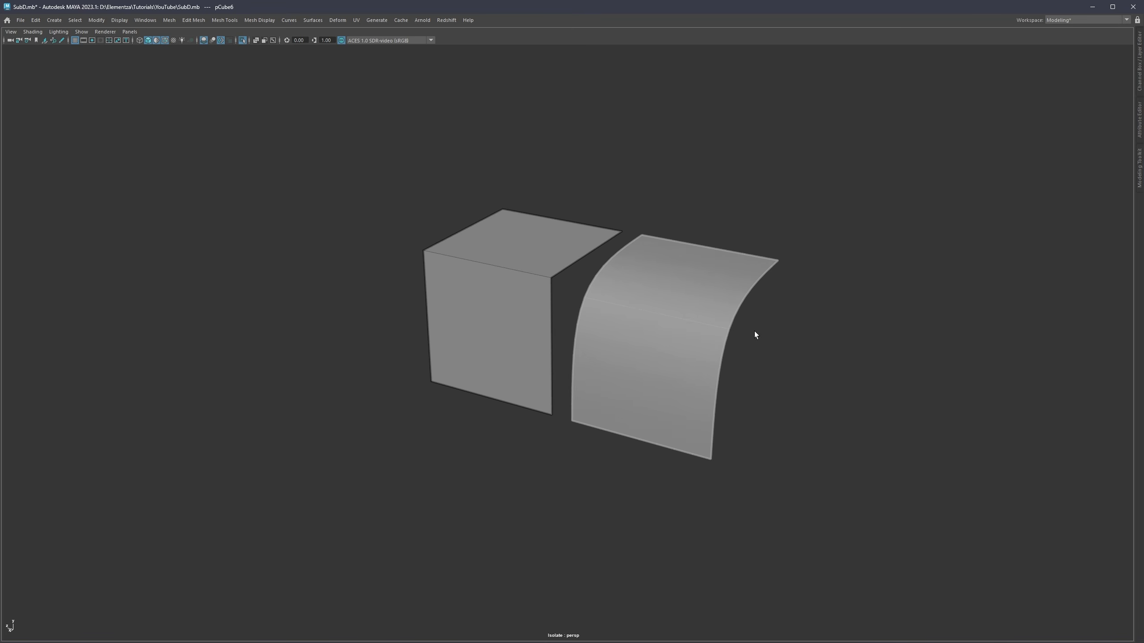
key(1)
key(3)
key(1)
scroll(718, 265, up, 3)
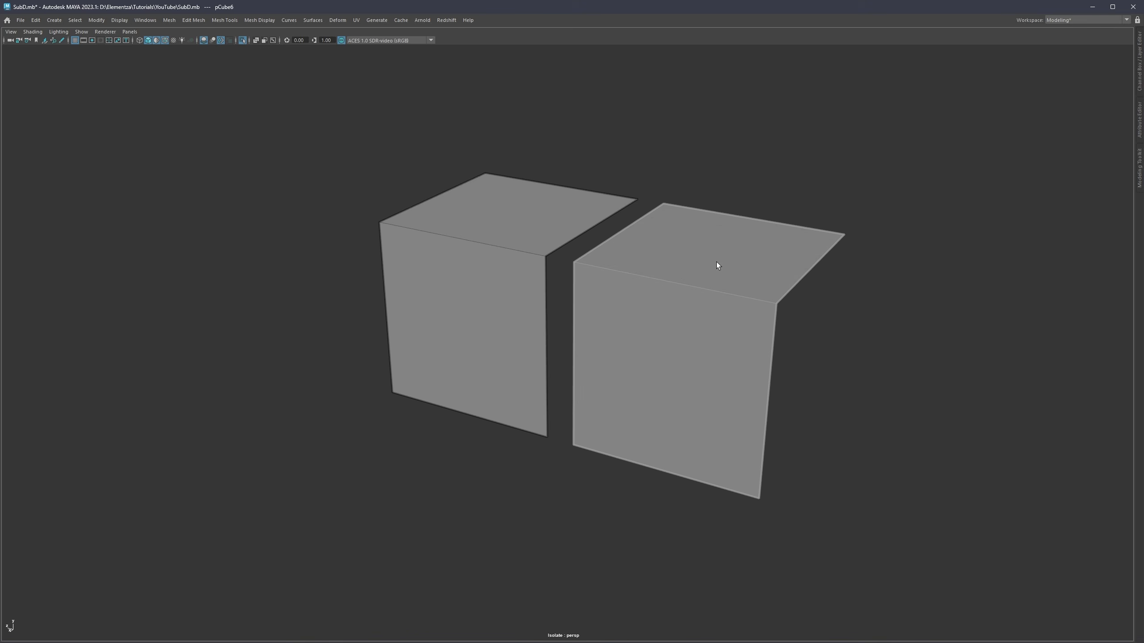
Return to object selection and exit isolation to show all three cubes
key(F11)
key(F8)
scroll(768, 317, down, 2)
key(ctrl+1)
alt+middle_drag(819, 322, 763, 272)
scroll(617, 267, up, 2)
Turn on smooth mesh preview for the middle and right cubes, and clear the selection
click(617, 266)
key(3)
click(722, 168)
click(708, 212)
key(3)
click(707, 198)
scroll(699, 245, up, 5)
alt+middle_drag(627, 230, 605, 255)
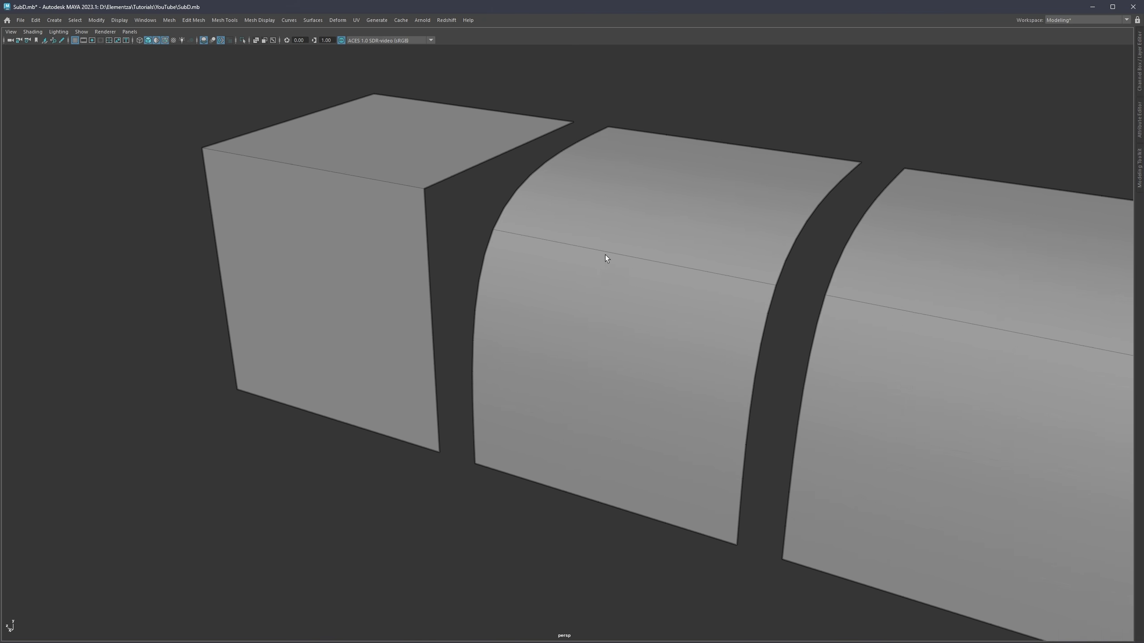
Compare the unsmoothed left cube with the two smoothed shapes
scroll(636, 259, down, 4)
mouse_move(605, 255)
alt+mouse_down()
mouse_move(636, 259)
mouse_move(592, 257)
alt+mouse_up()
alt+middle_drag(541, 248, 420, 233)
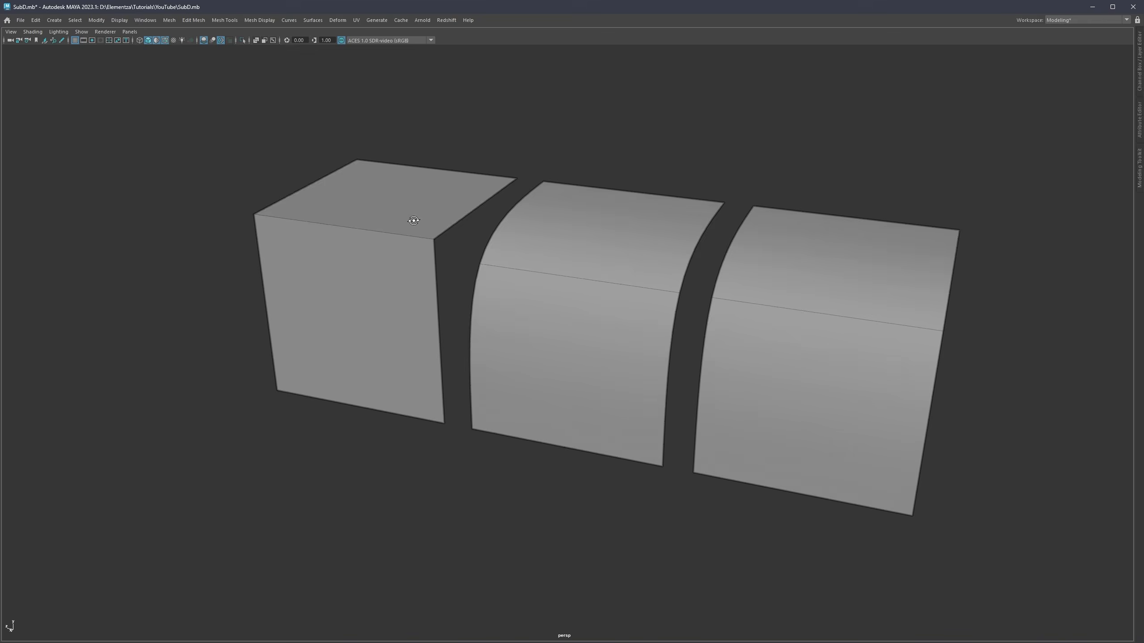
mouse_move(413, 221)
alt+mouse_down()
mouse_move(359, 210)
mouse_move(415, 223)
alt+mouse_up()
scroll(391, 232, up, 4)
scroll(392, 233, down, 5)
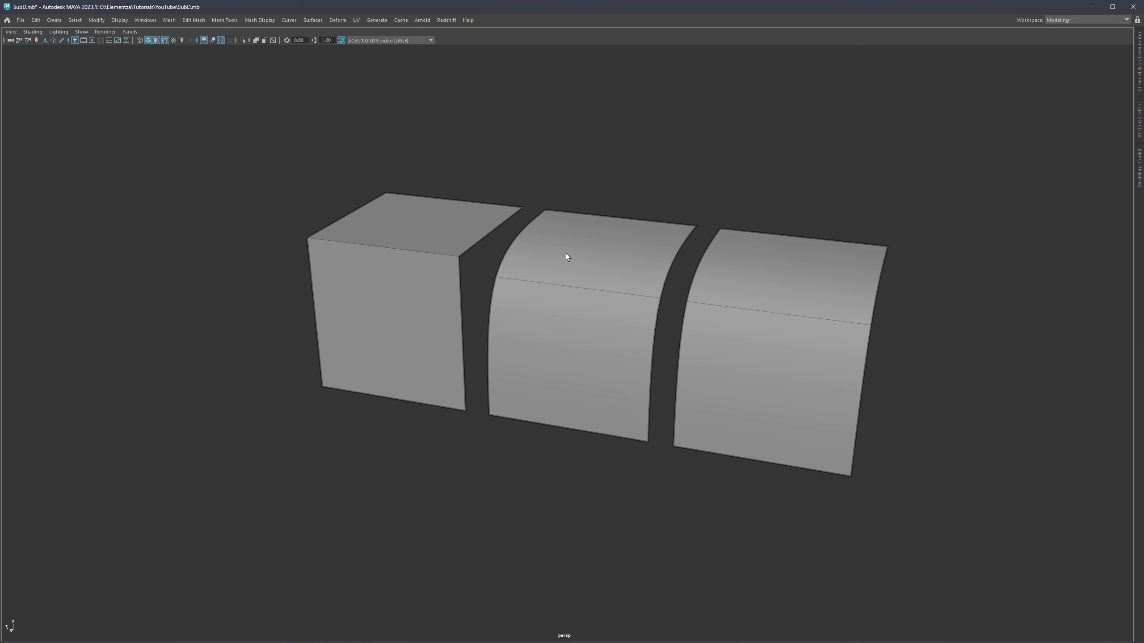
scroll(484, 251, up, 3)
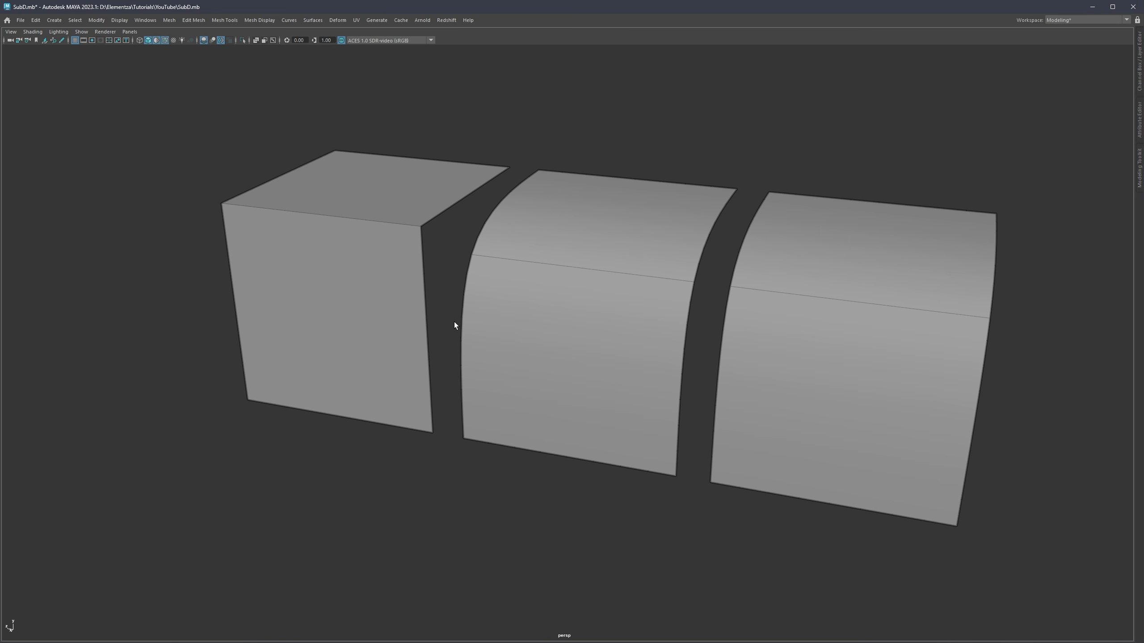
With Multi-Cut, insert edge loops across the middle shape's top and front faces, plus one lengthwise through its centre
click(581, 247)
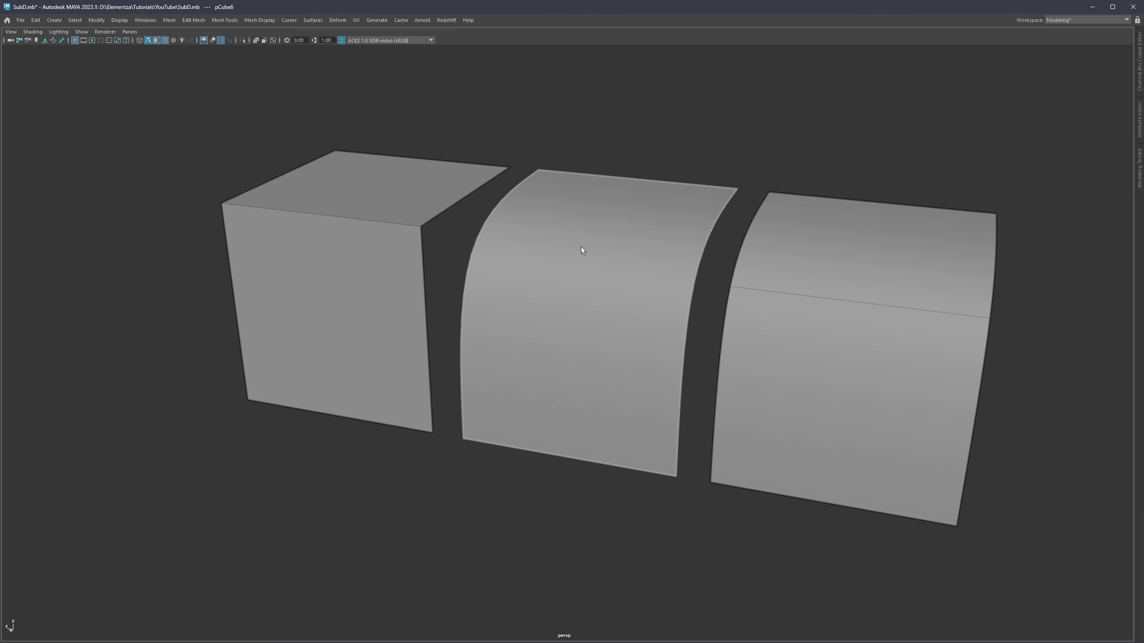
right_drag(587, 237, 601, 228)
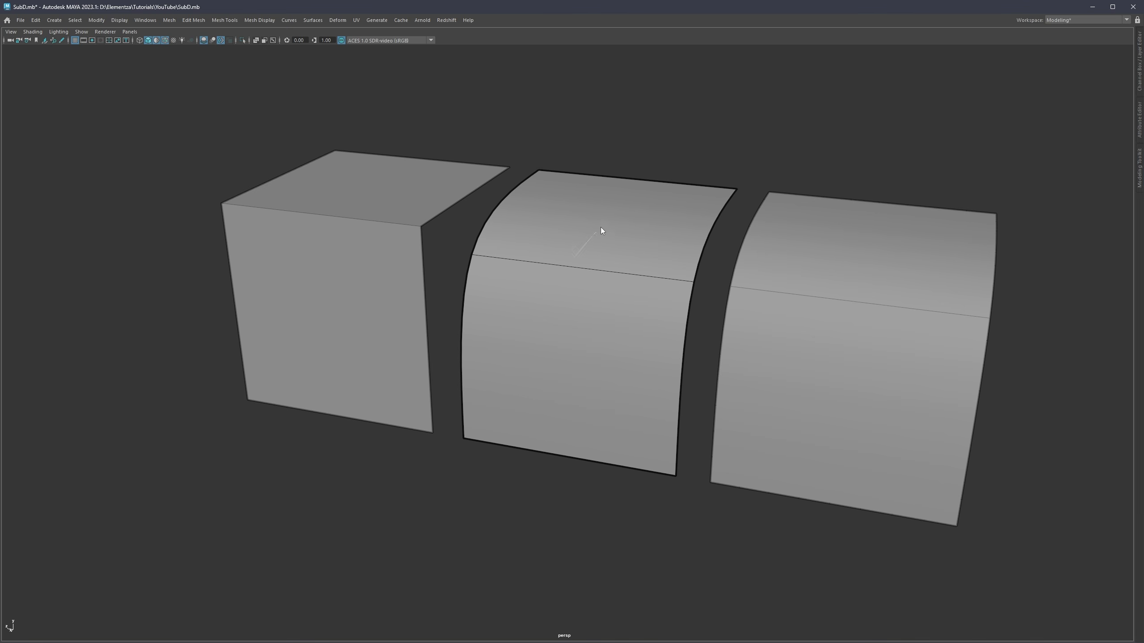
shift+right_click(601, 216)
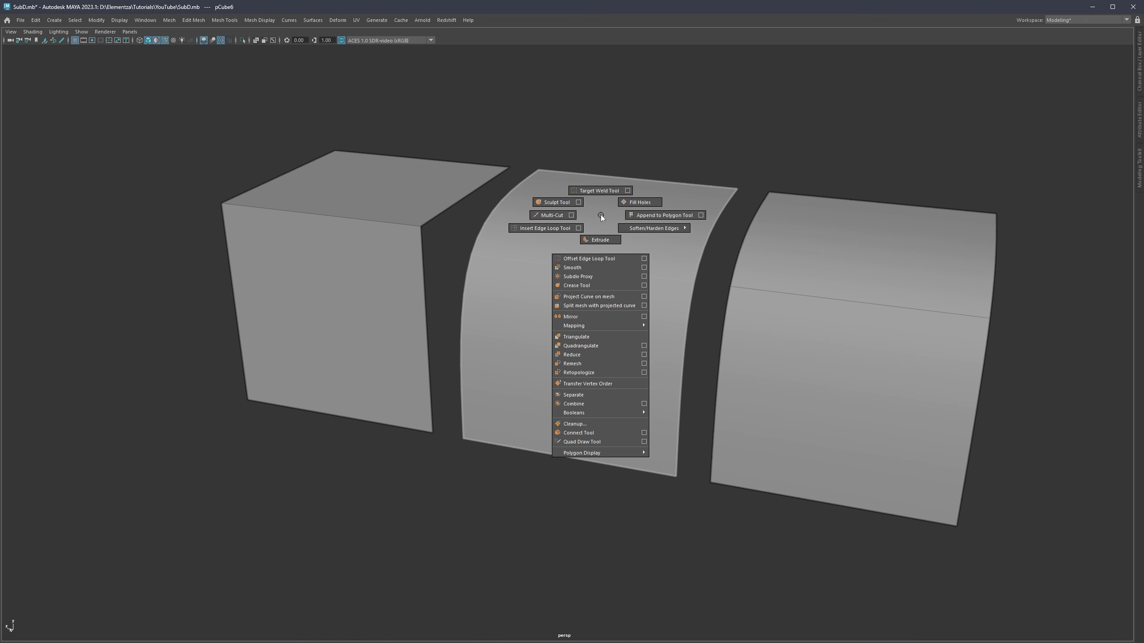
click(551, 215)
click(645, 471)
click(652, 253)
key(Escape)
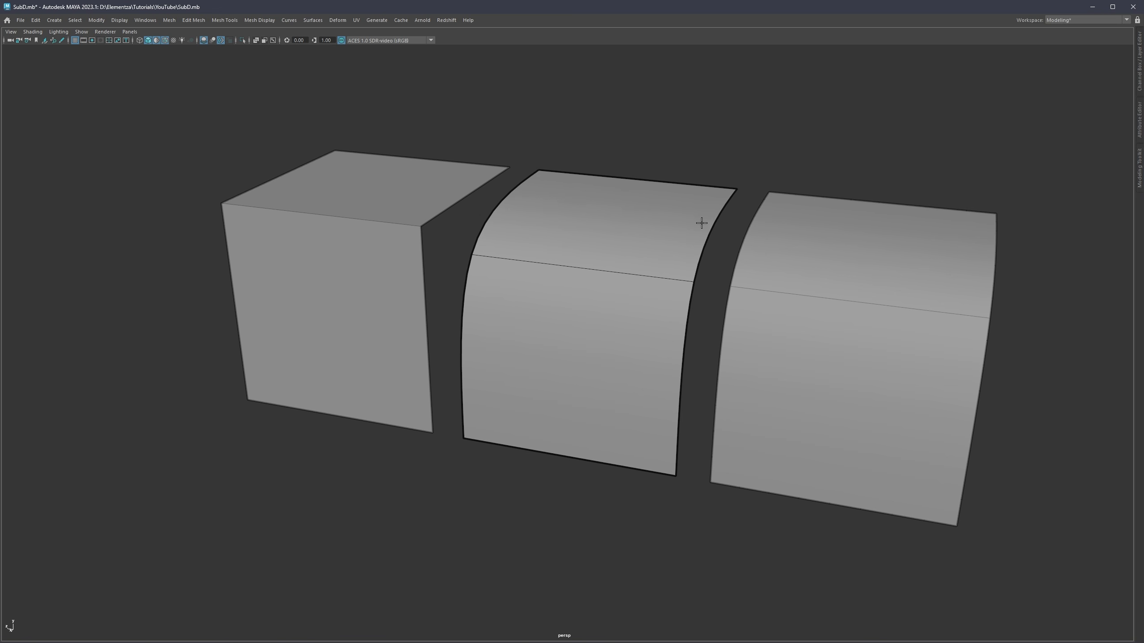
ctrl+click(705, 220)
ctrl+click(672, 371)
ctrl+click(569, 355)
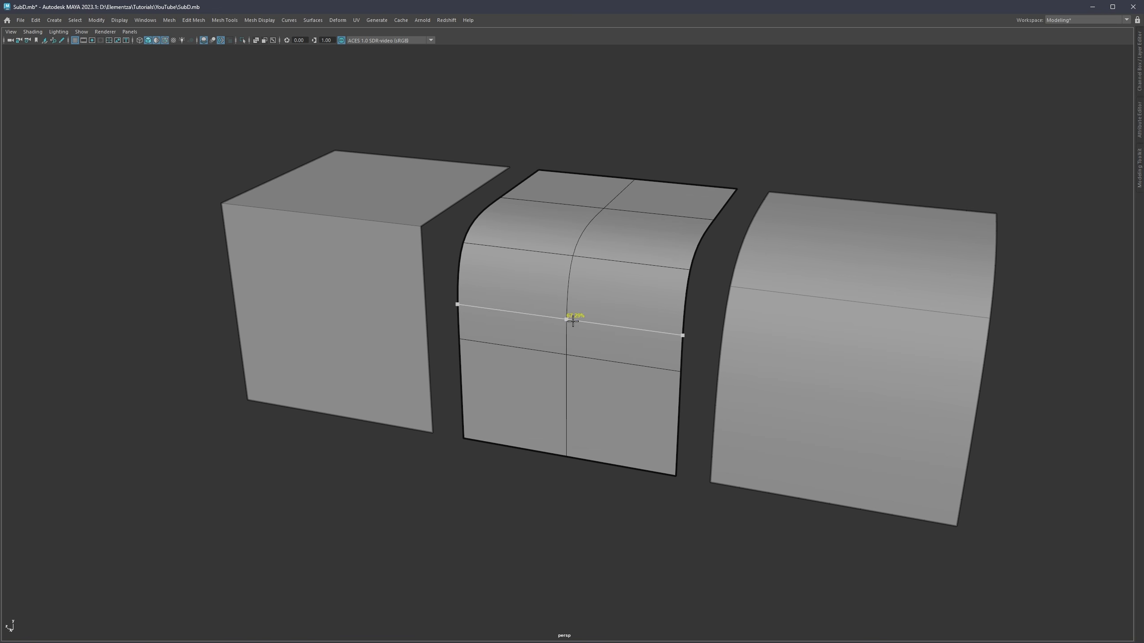
Insert lengthwise edge loops through both halves of the middle shape and two more loops across its front face
ctrl+click(649, 321)
ctrl+click(620, 368)
ctrl+middle_click(512, 355)
ctrl+middle_click(568, 415)
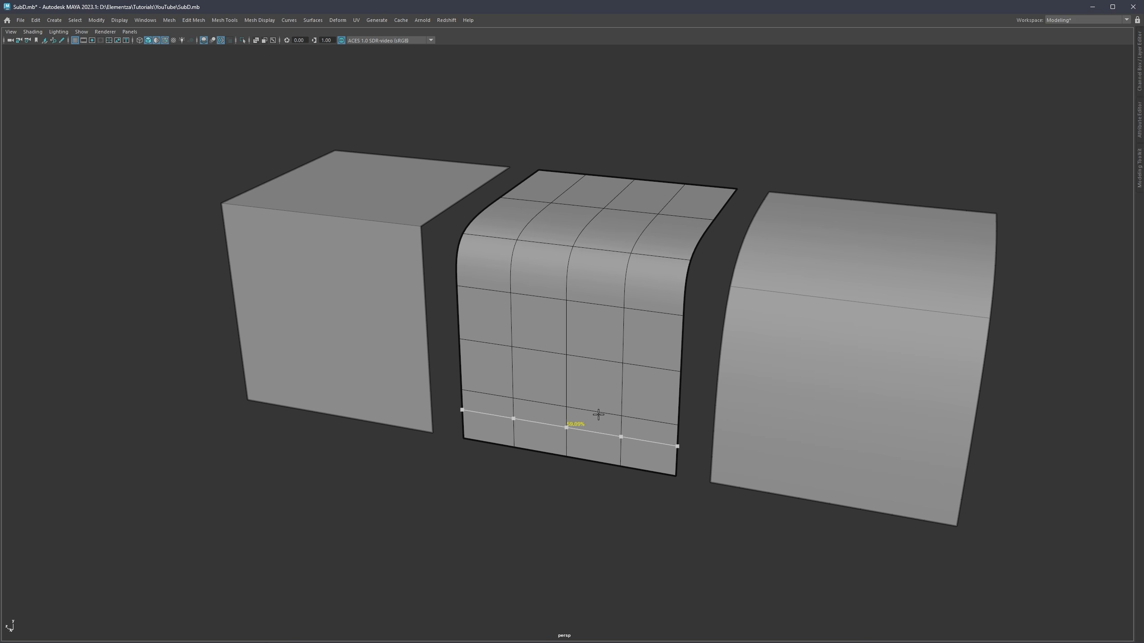
Insert further edge loops across the middle shape's top face and lengthwise through its right half
click(603, 208)
alt+drag(584, 217, 599, 323)
ctrl+middle_click(599, 222)
ctrl+middle_click(638, 173)
ctrl+middle_click(599, 315)
ctrl+middle_click(654, 319)
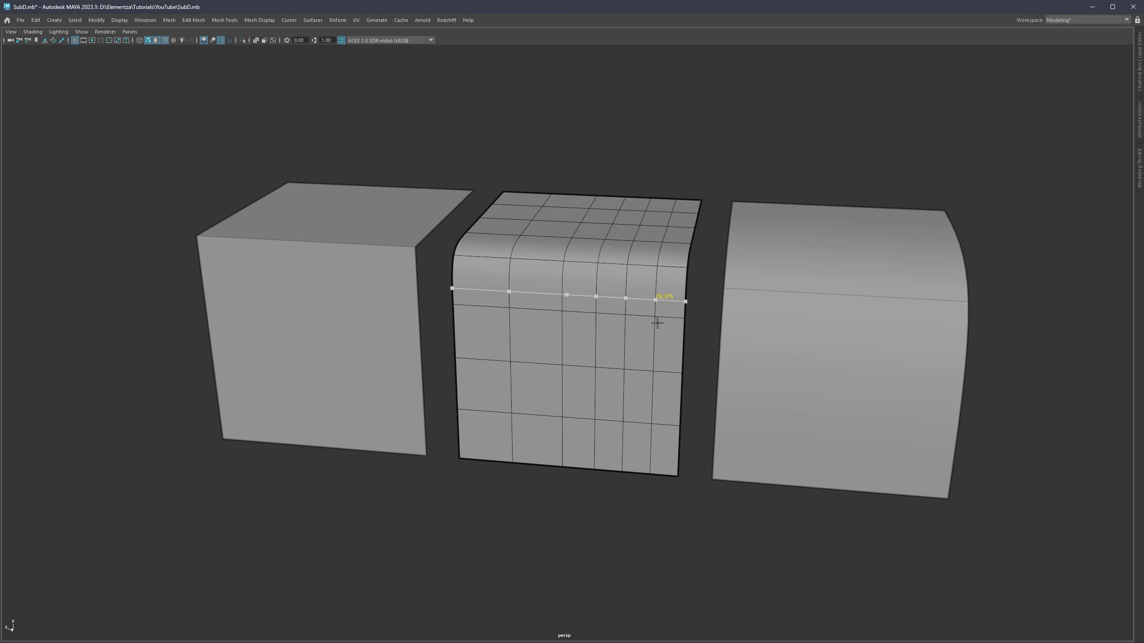
Subdivide the middle shape's front face and left half with more edge loops to complete an even dense grid
ctrl+middle_click(630, 342)
ctrl+middle_click(617, 392)
ctrl+middle_click(621, 443)
ctrl+middle_click(541, 389)
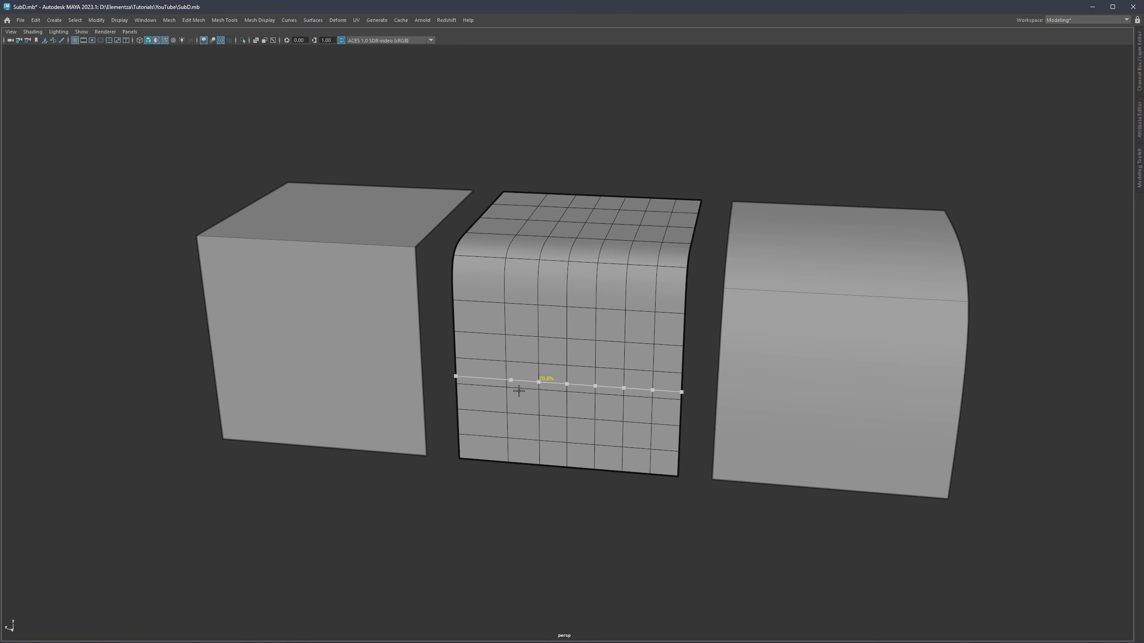
ctrl+middle_click(487, 354)
ctrl+middle_click(538, 286)
alt+drag(706, 305, 503, 256)
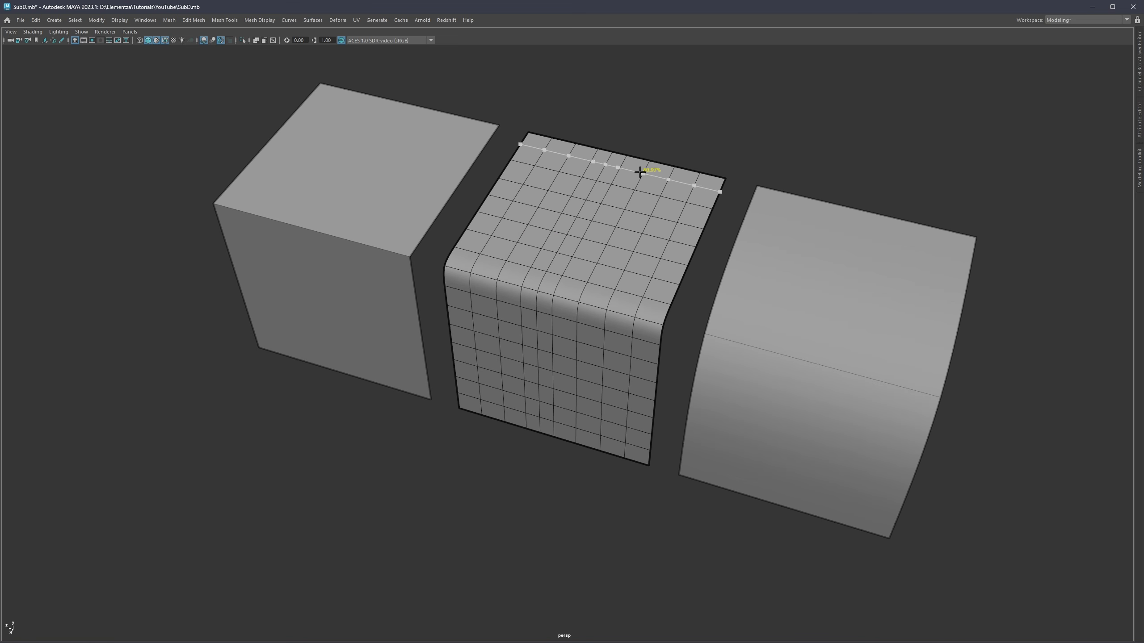
mouse_move(557, 304)
alt+mouse_down()
mouse_move(539, 273)
mouse_move(549, 300)
alt+mouse_up()
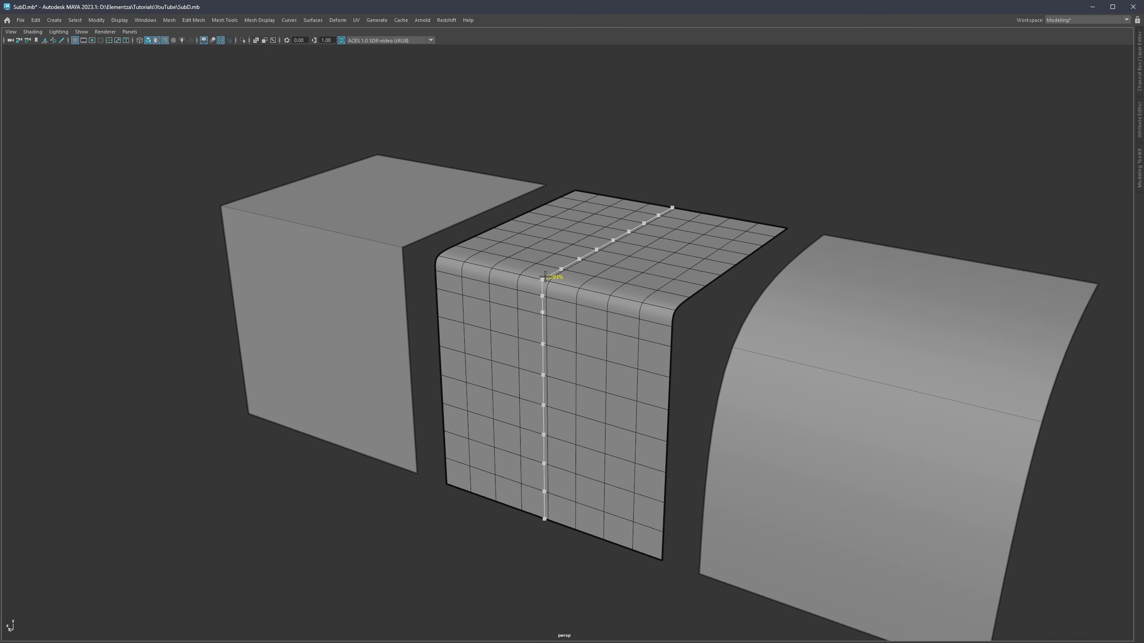
Leave Multi-Cut and undo the last edge loops that sharpen the middle shape's bend
key(q)
click(334, 495)
scroll(563, 305, down, 1)
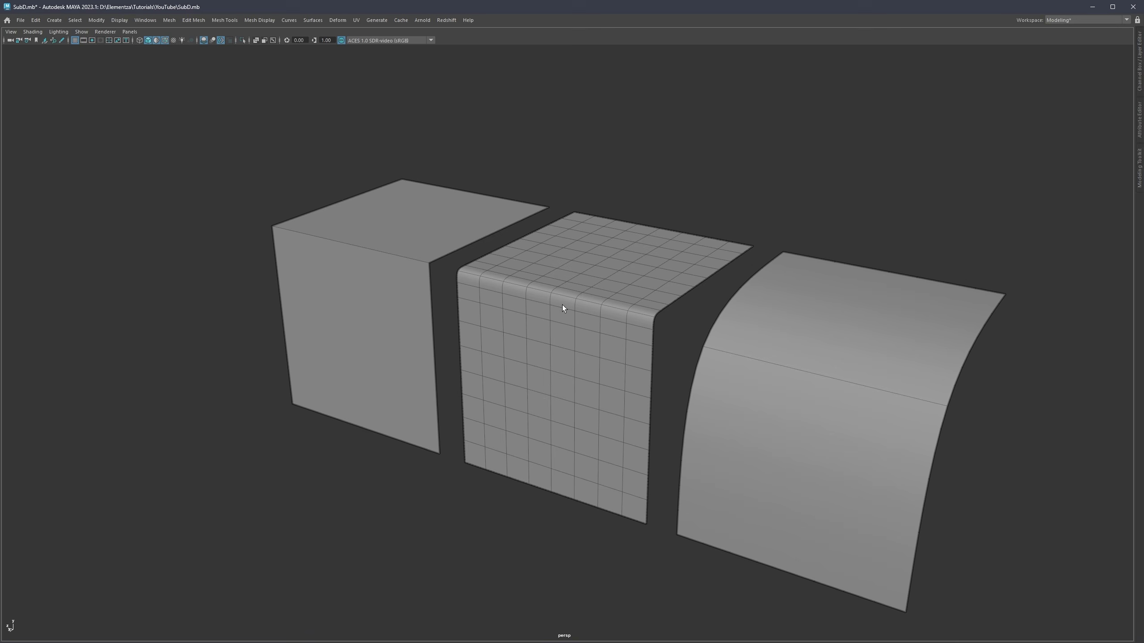
scroll(558, 311, up, 1)
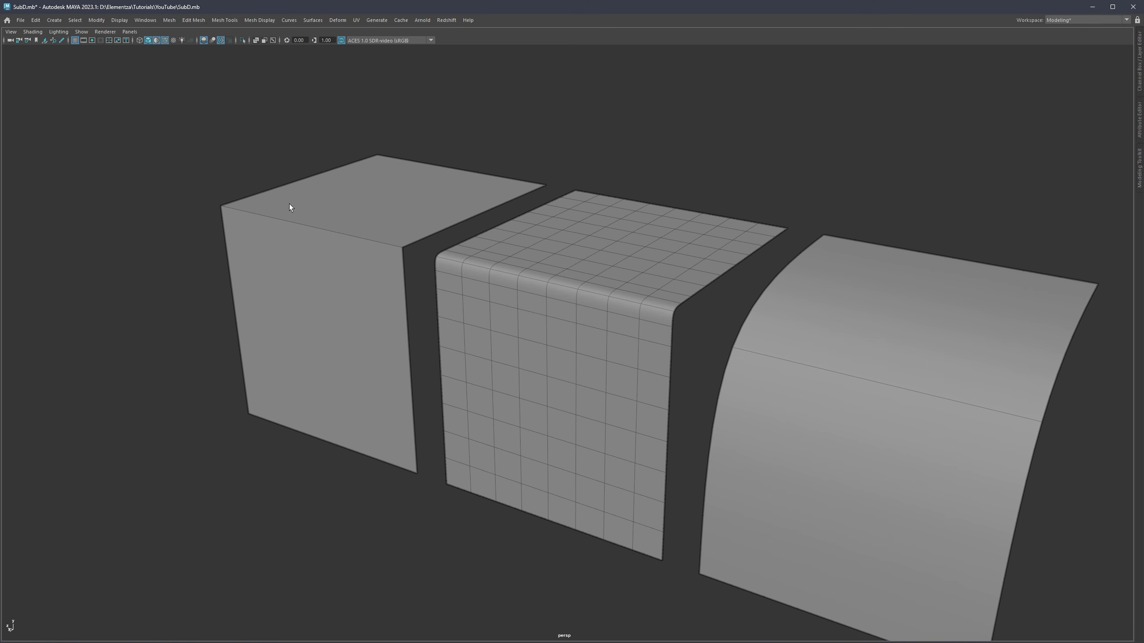
key(ctrl+z)
key(ctrl+z)
key(ctrl+z)
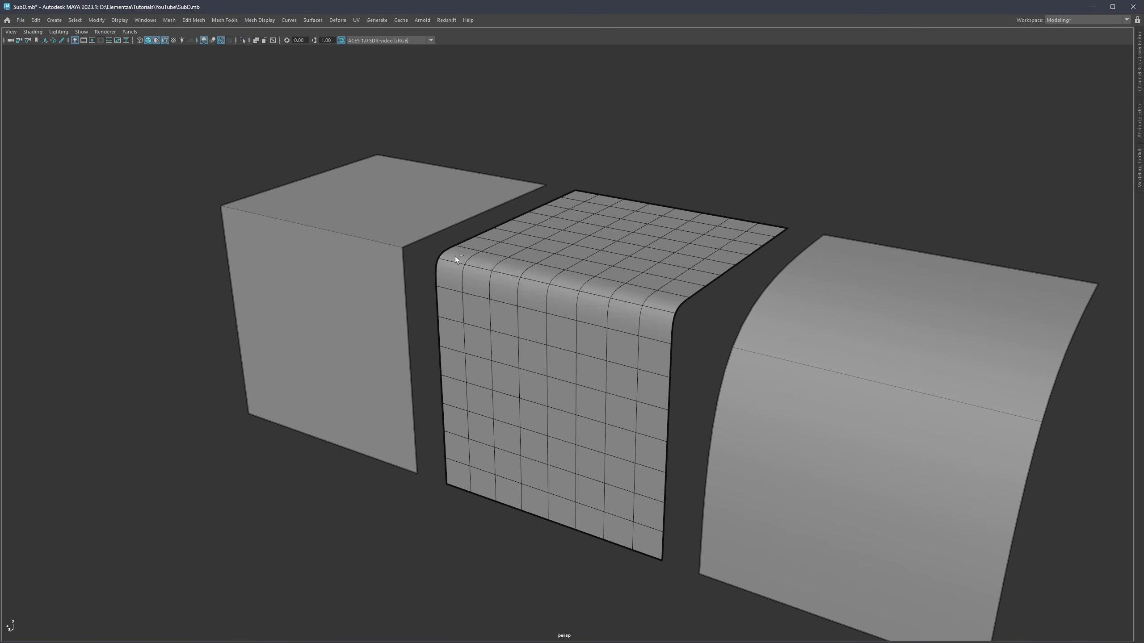
scroll(406, 265, down, 1)
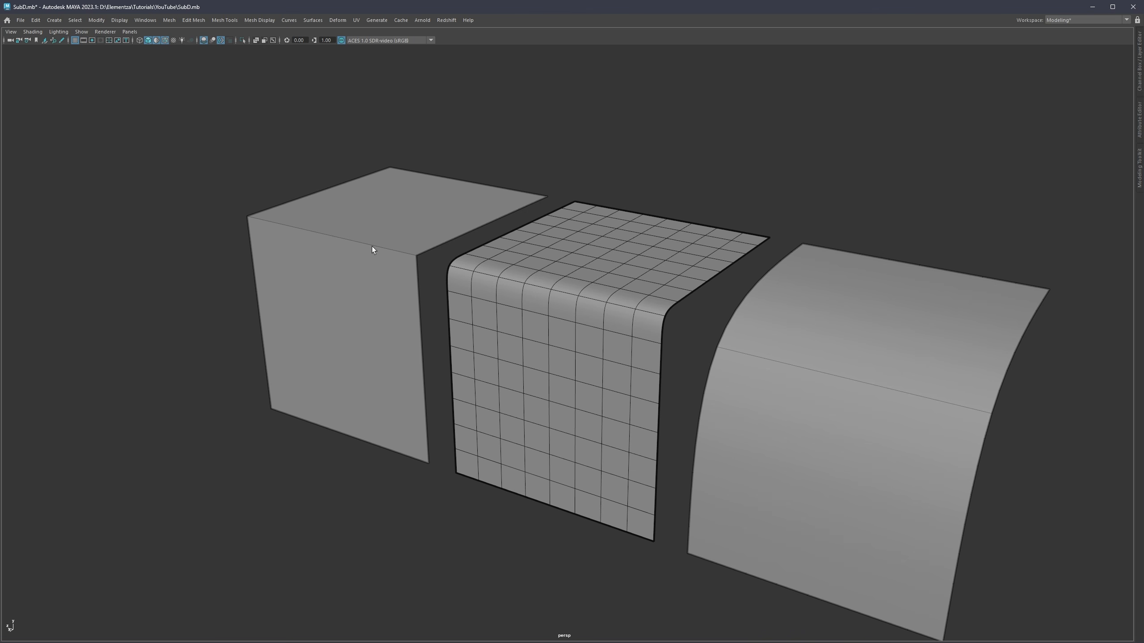
Display the three shapes with their dark glossy material and no wireframe overlay to compare the highlights along their bends
key(6)
click(554, 311)
click(647, 140)
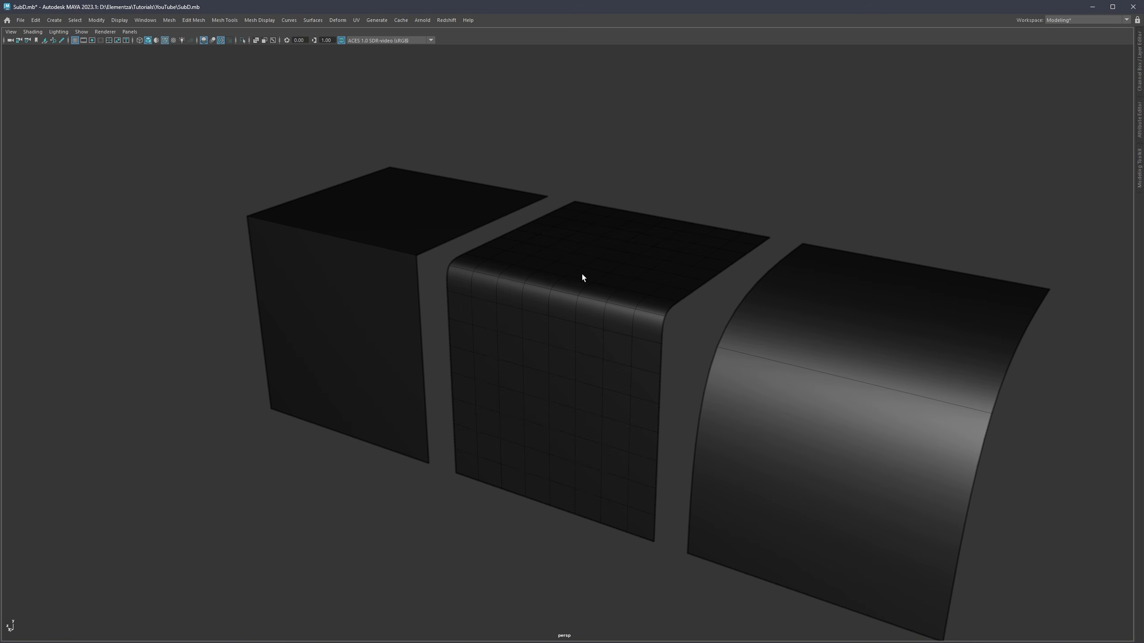
alt+drag(631, 164, 564, 320)
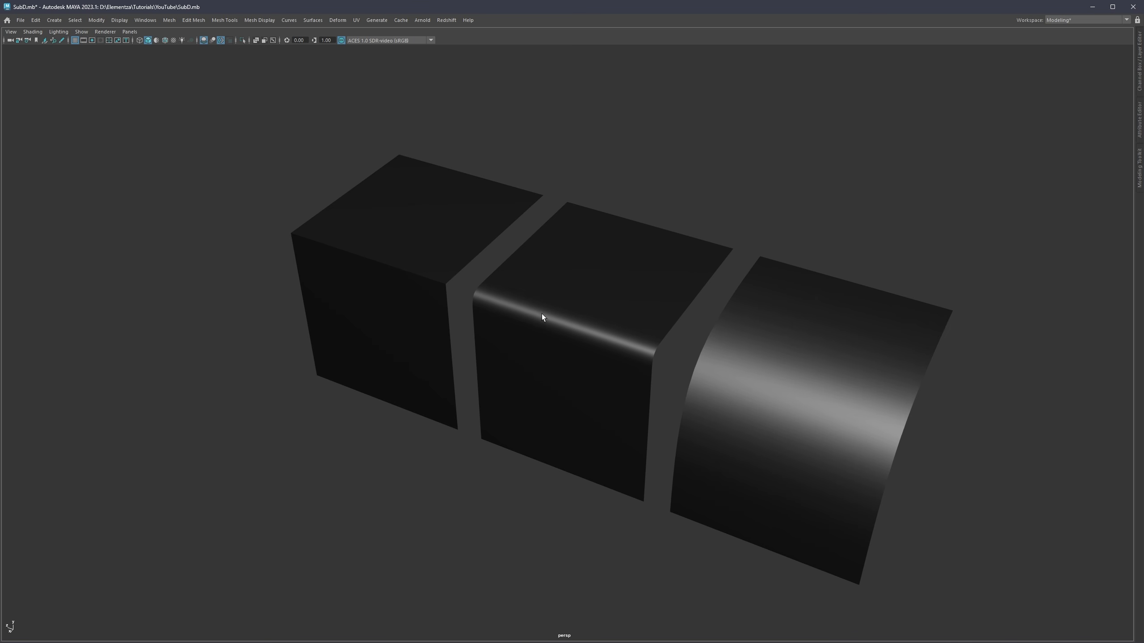
Switch the three shapes back to plain gray shading with the wireframe overlay
key(alt+5)
key(alt+4)
key(alt+5)
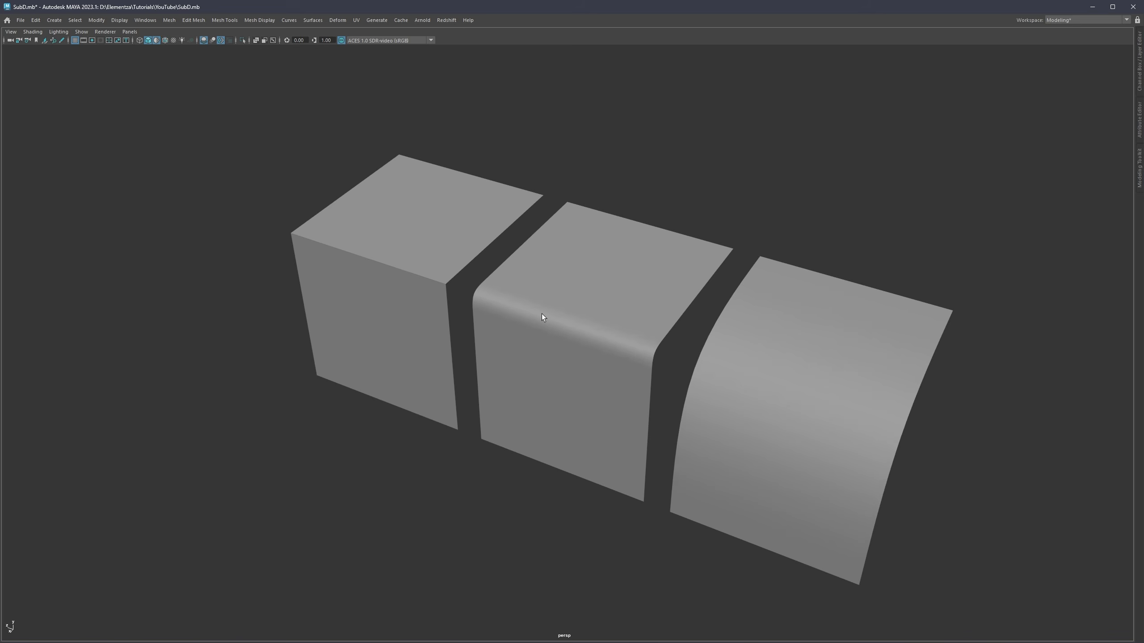
key(alt+5)
alt+drag(534, 299, 931, 195)
Toggle smooth mesh preview on the right shape and turn on Display Subdivisions in its Smooth Mesh attributes
click(704, 279)
key(1)
key(3)
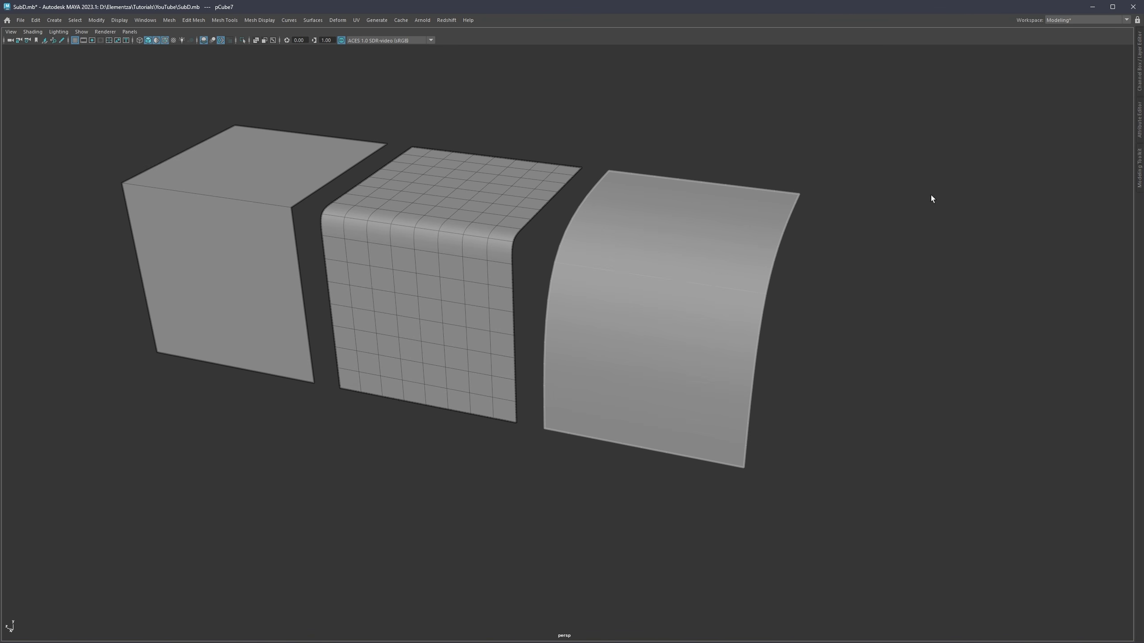
click(1134, 129)
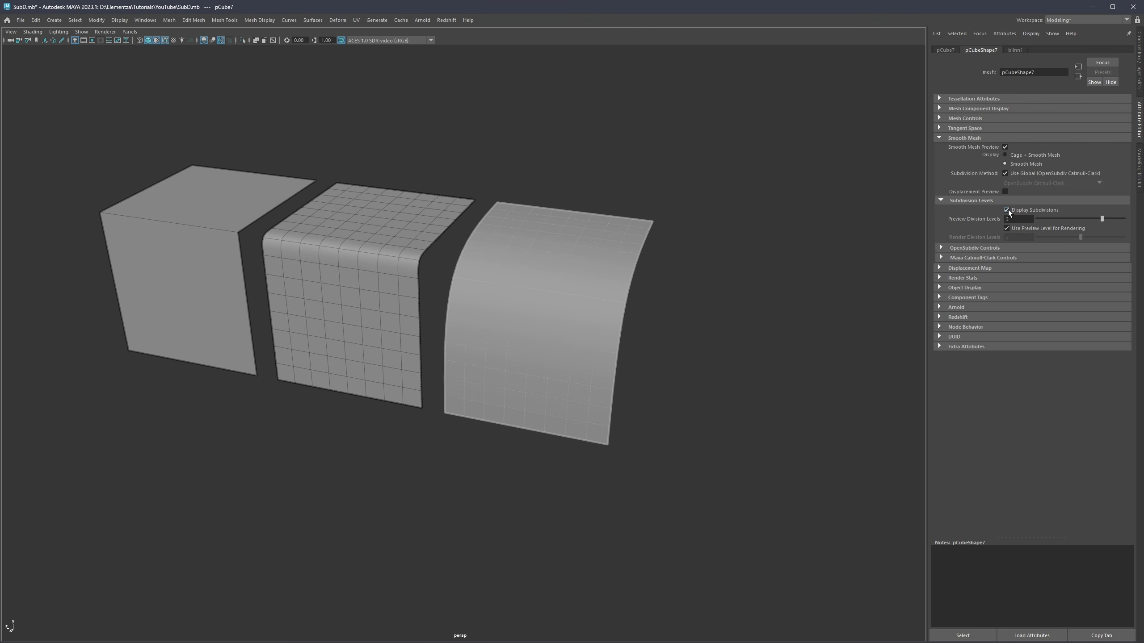
alt+drag(793, 262, 724, 238)
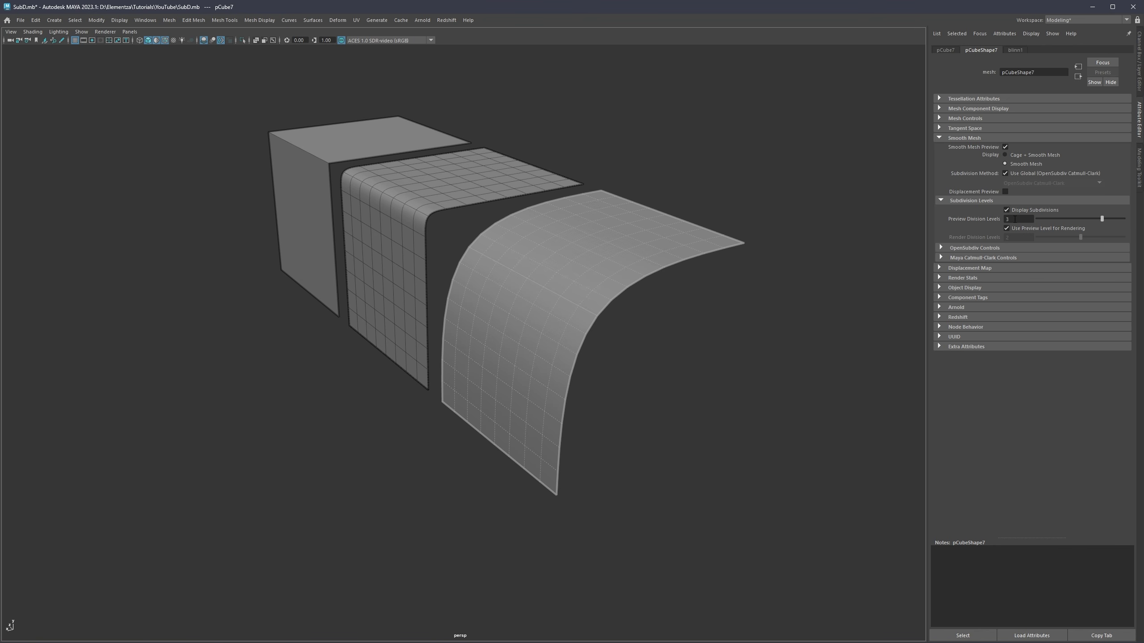
scroll(537, 268, up, 2)
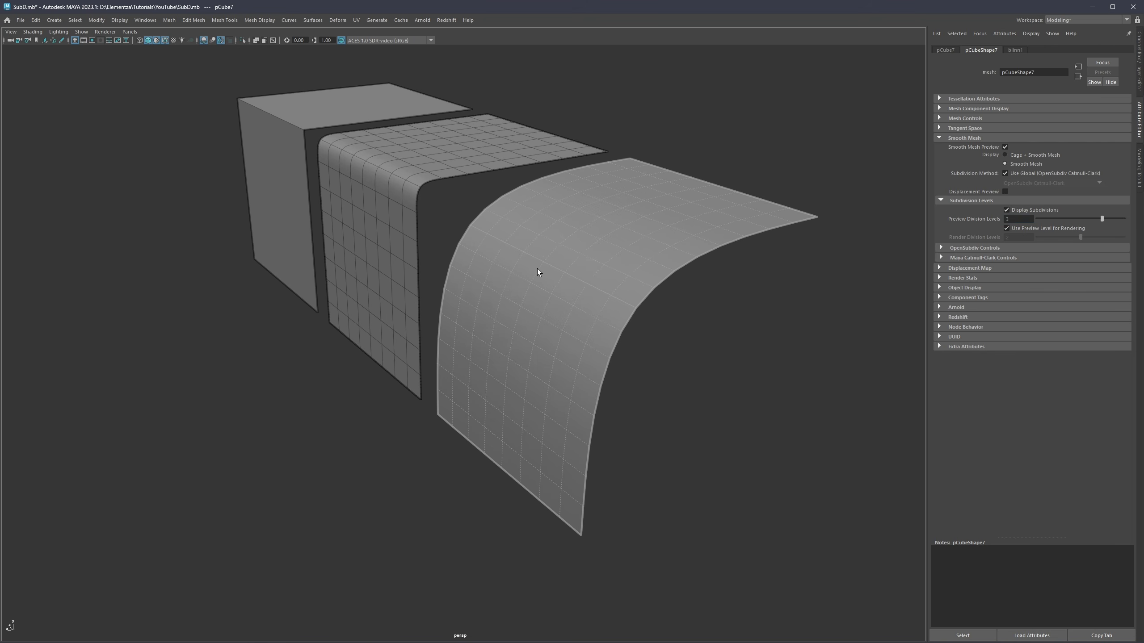
Select the right shape's front and upper faces in turn to check which faces its smooth preview really contains
alt+drag(537, 268, 563, 271)
shift+click(554, 321)
click(554, 320)
click(586, 233)
click(562, 318)
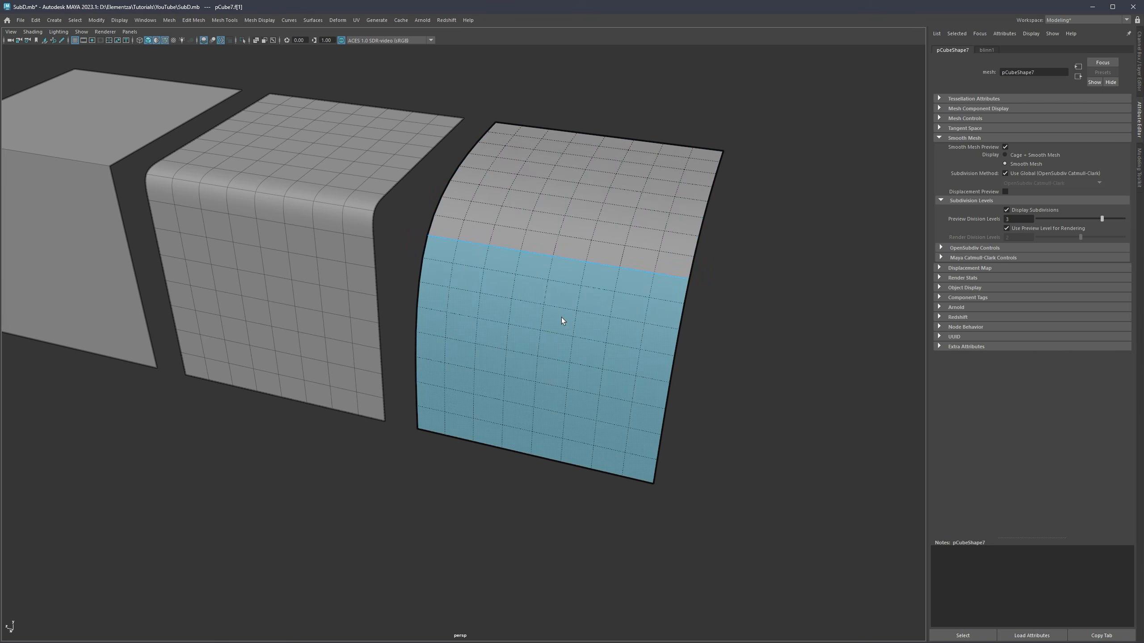
click(584, 234)
Select single small faces on the middle shape, then the right shape's large front face, to compare their real face sizes
click(289, 302)
key(F11)
click(284, 316)
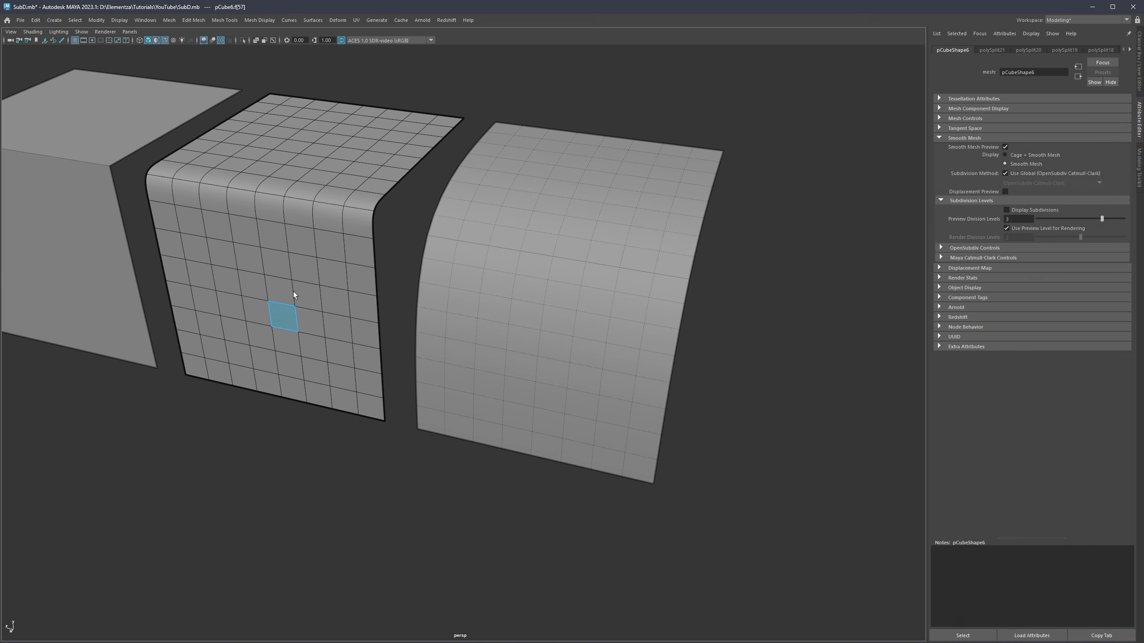
click(253, 285)
click(304, 300)
click(528, 310)
right_drag(528, 309, 544, 350)
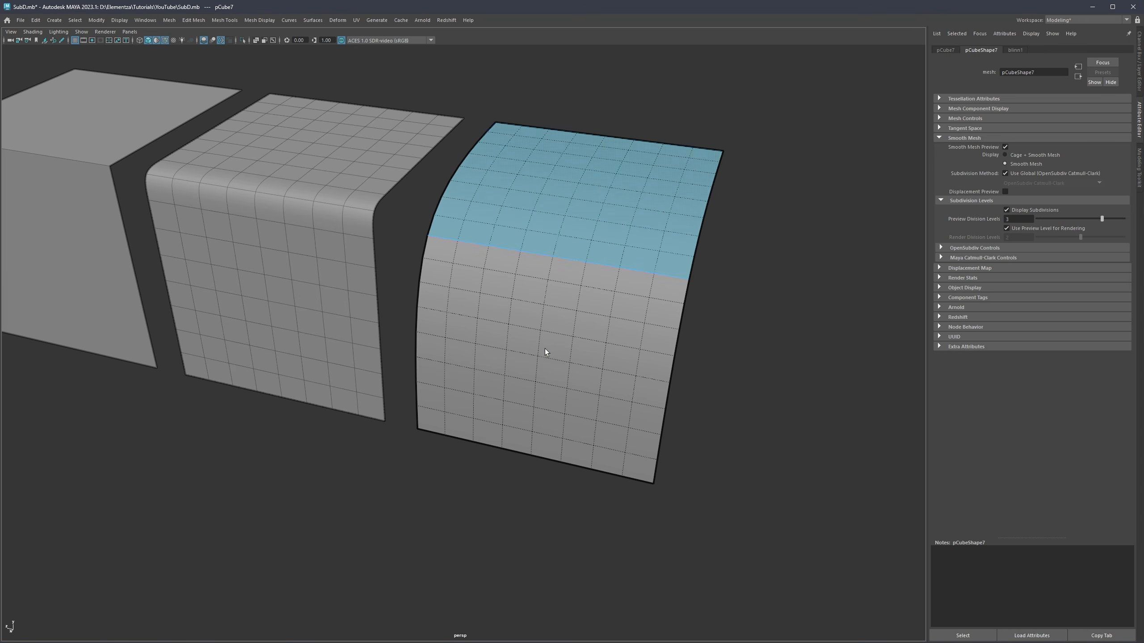
click(545, 349)
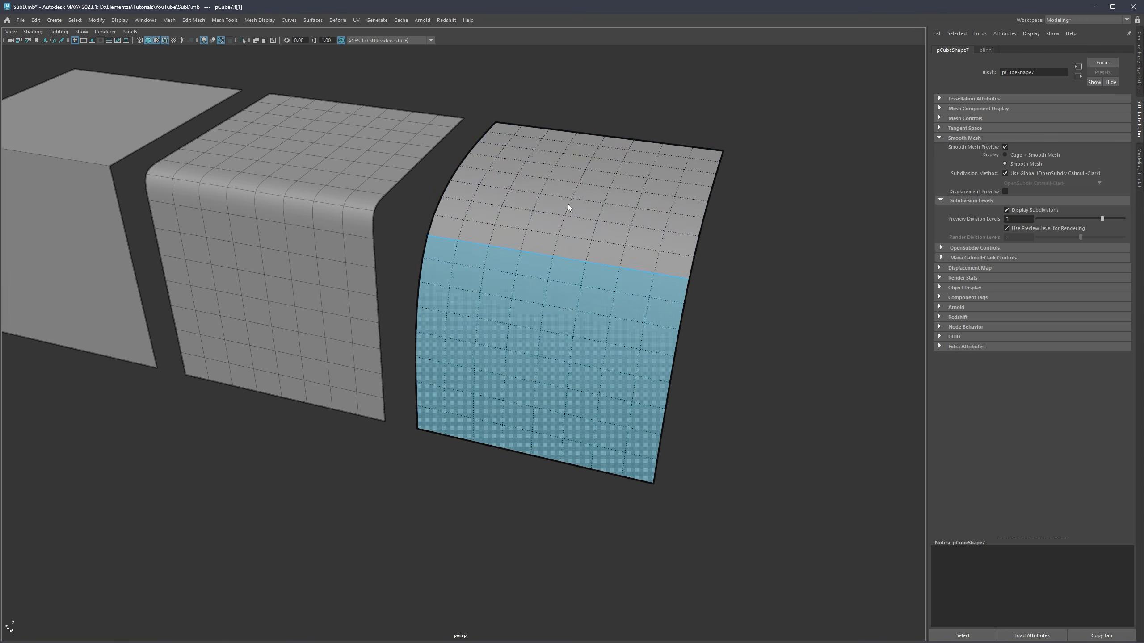
Return the right shape to object selection and turn off Display Subdivisions in its Smooth Mesh attributes
click(1139, 127)
scroll(721, 266, down, 2)
right_drag(662, 298, 714, 246)
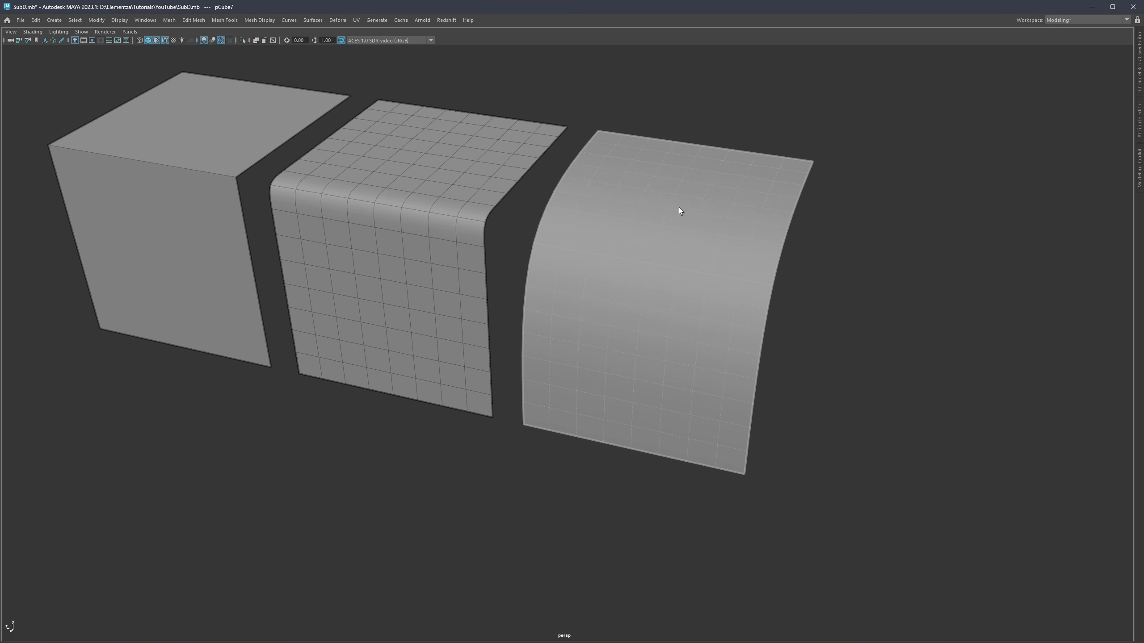
click(1140, 122)
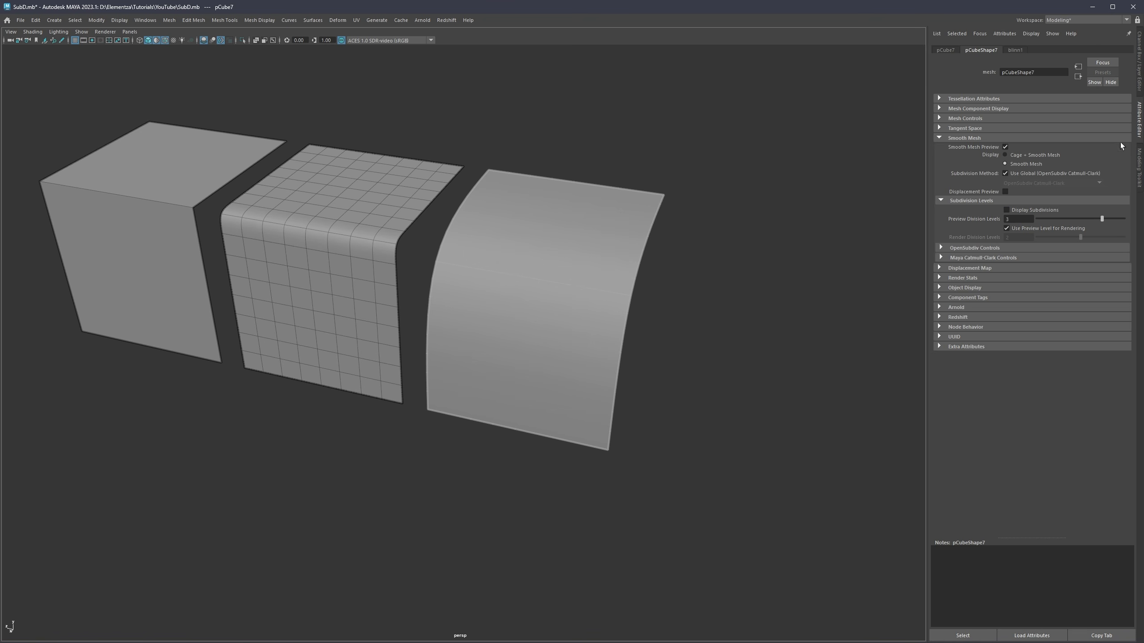
click(1140, 119)
Review the Smooth command's options for the right shape and close them without applying
shift+right_drag(647, 198, 696, 249)
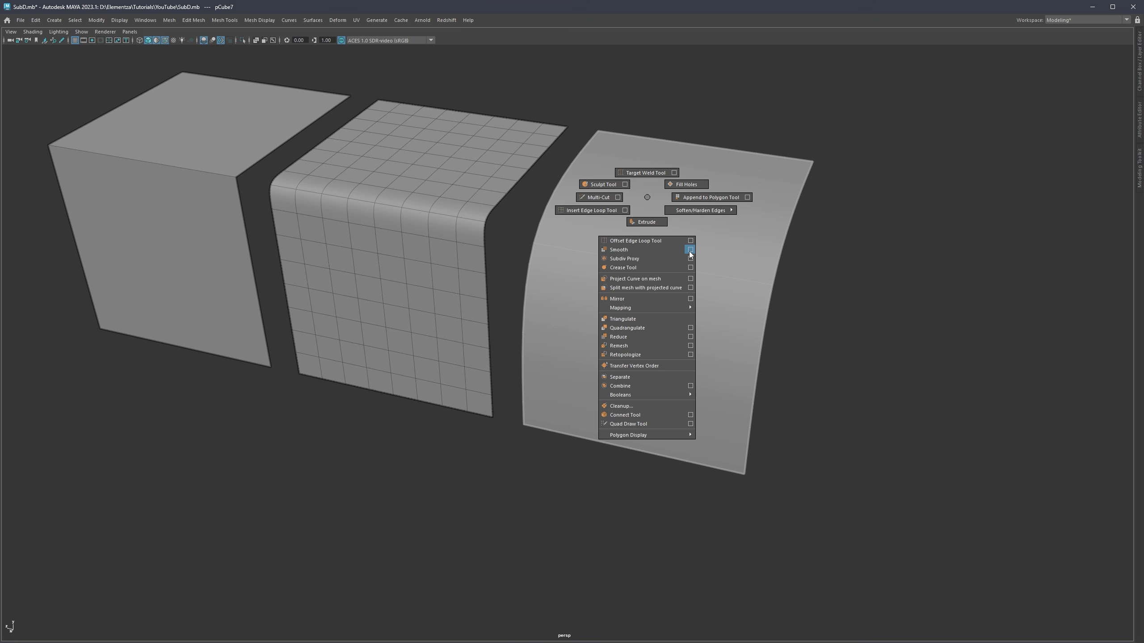
click(691, 250)
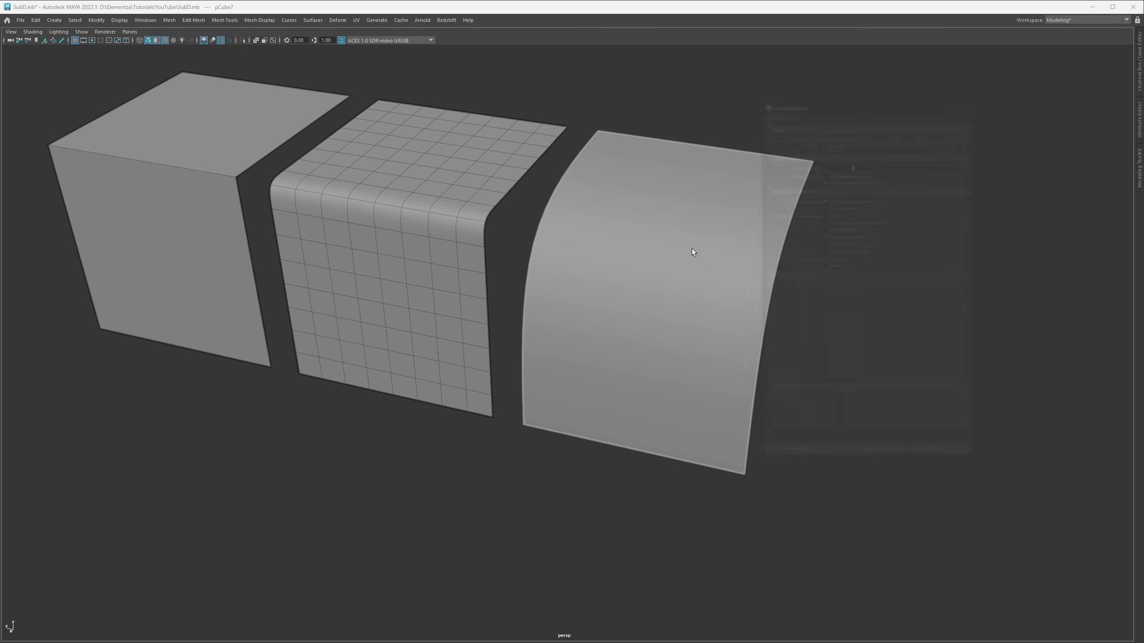
click(758, 94)
click(771, 113)
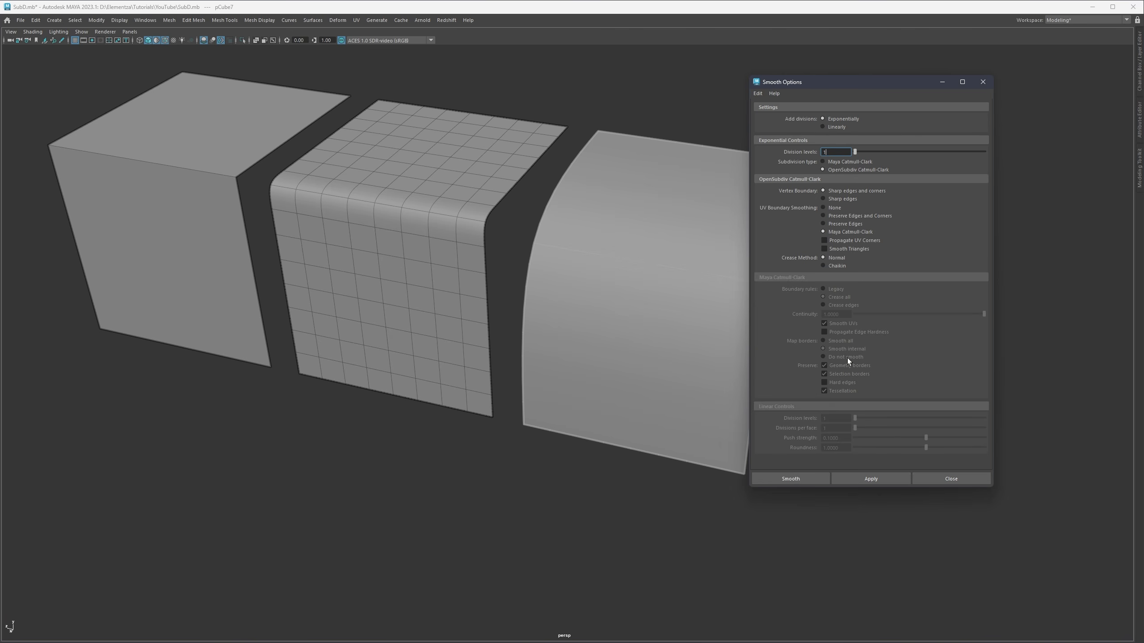
click(938, 481)
Apply Smooth to the right shape with 1 division
alt+right_drag(760, 232, 714, 294)
alt+drag(715, 293, 667, 302)
alt+middle_drag(690, 346, 714, 311)
alt+right_drag(715, 311, 743, 317)
alt+middle_drag(742, 317, 692, 249)
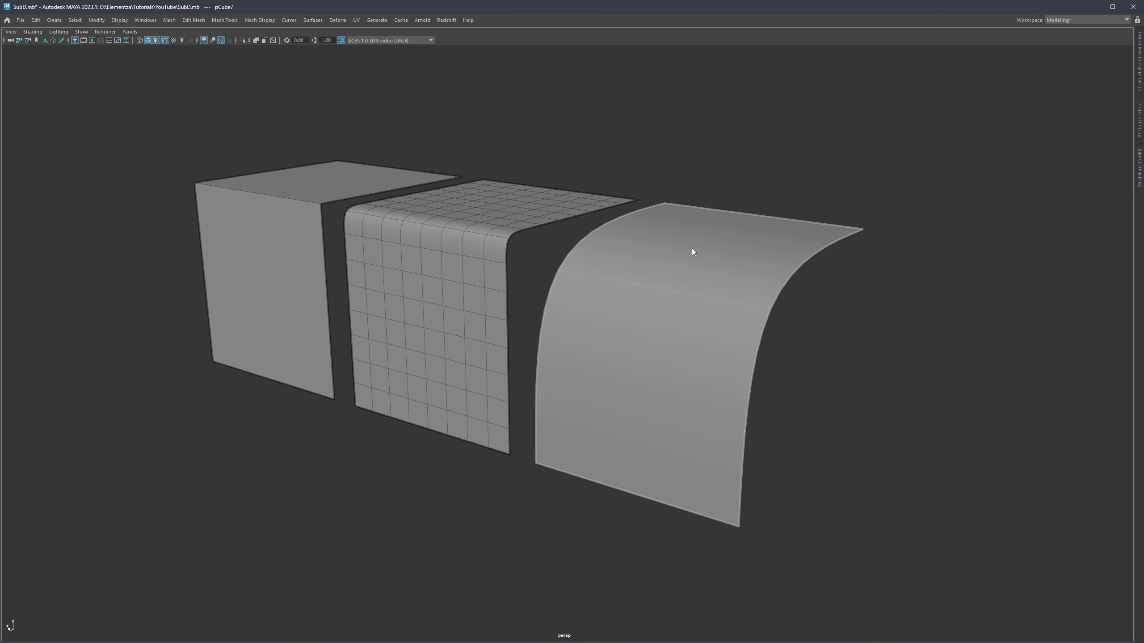
shift+right_drag(692, 249, 670, 304)
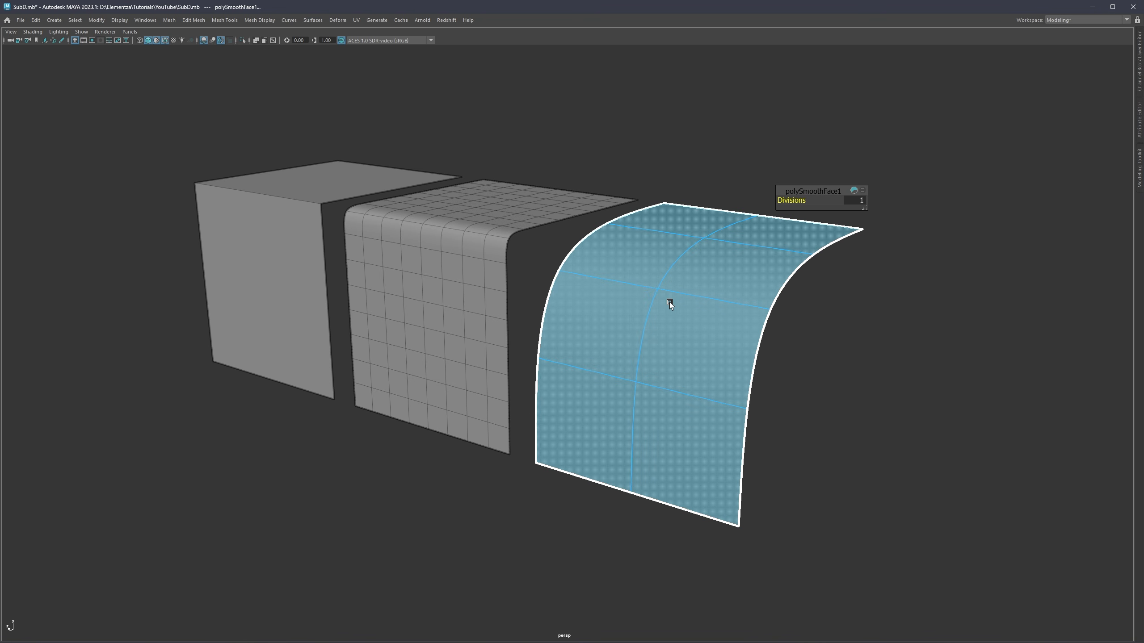
Smooth the right shape a second time with 1 division
alt+drag(676, 272, 659, 253)
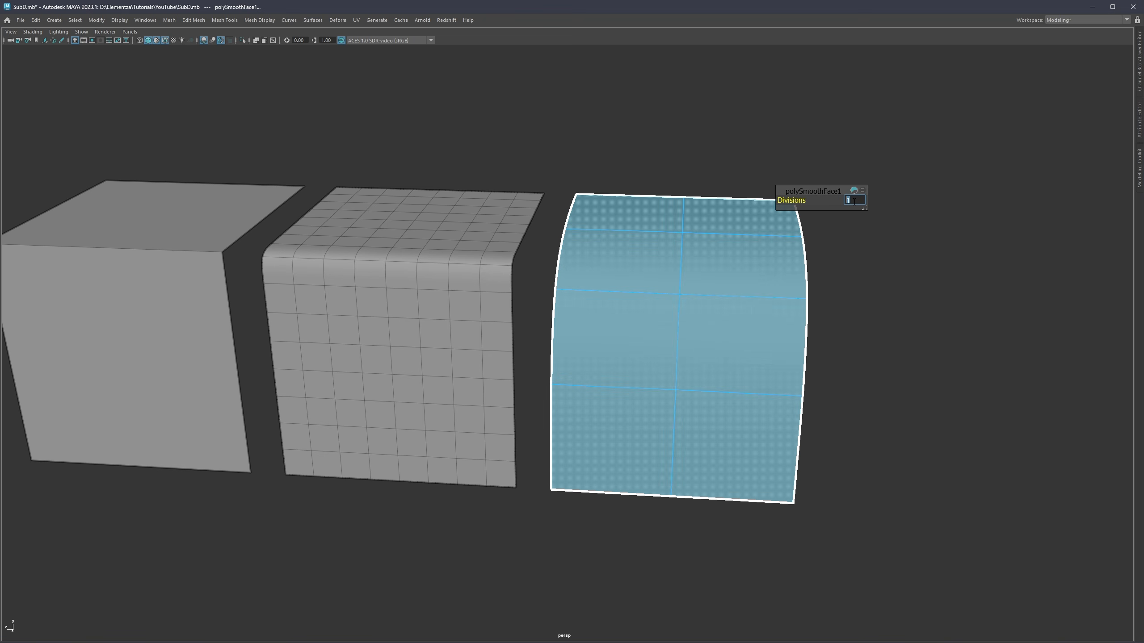
click(865, 235)
alt+drag(802, 273, 706, 276)
click(707, 275)
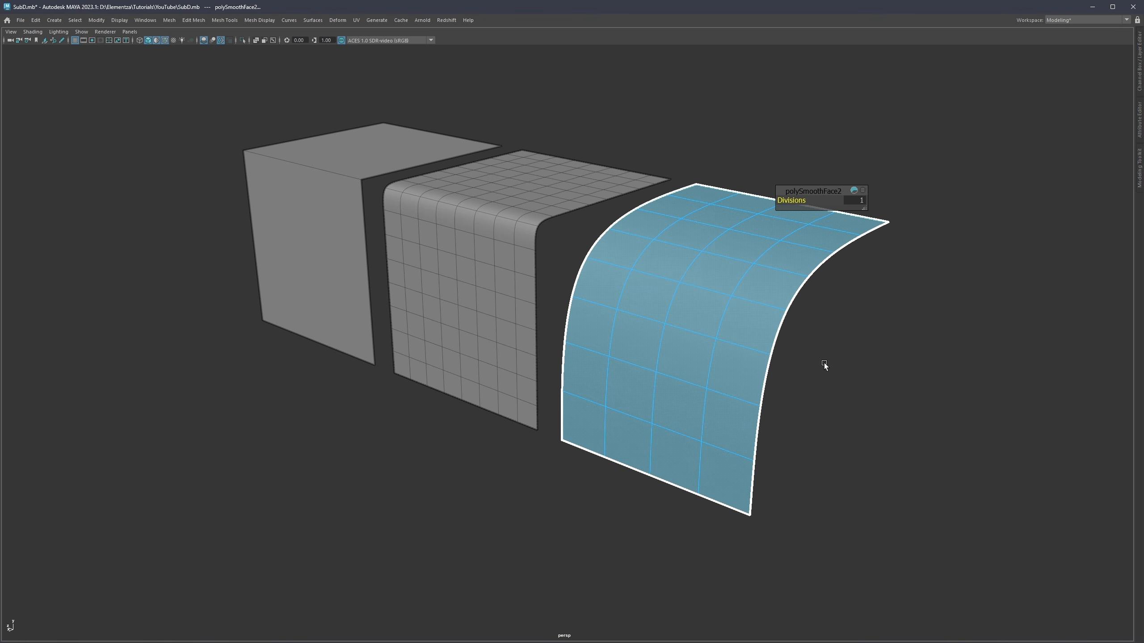
Smooth the right shape a third time and compare its dense grid with the middle shape's
click(795, 358)
alt+drag(795, 358, 613, 283)
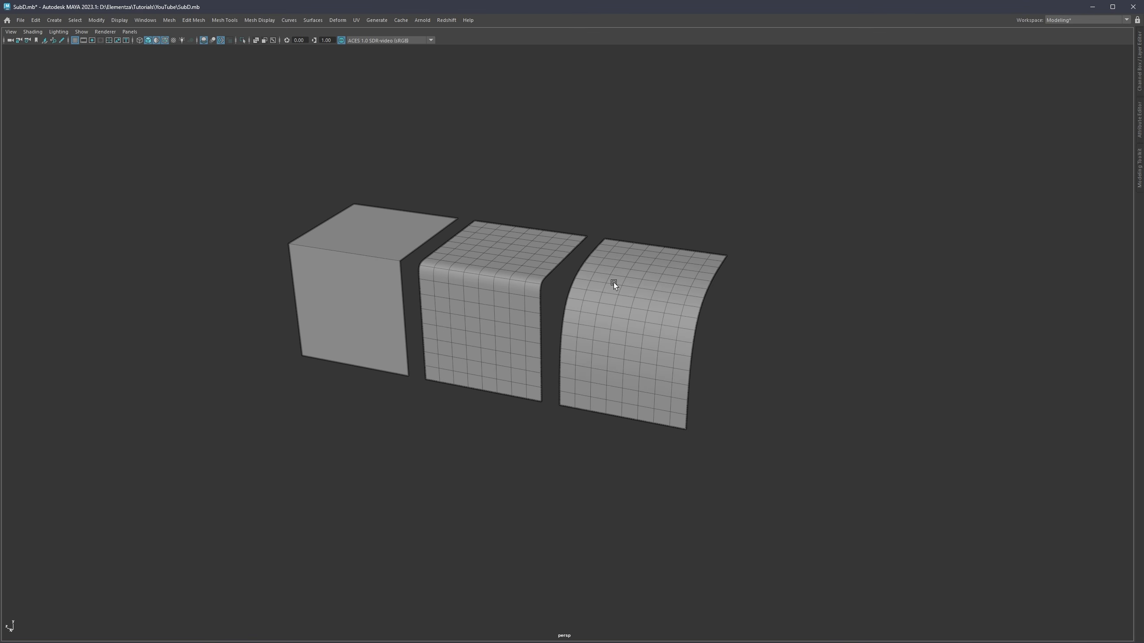
alt+right_drag(614, 283, 653, 276)
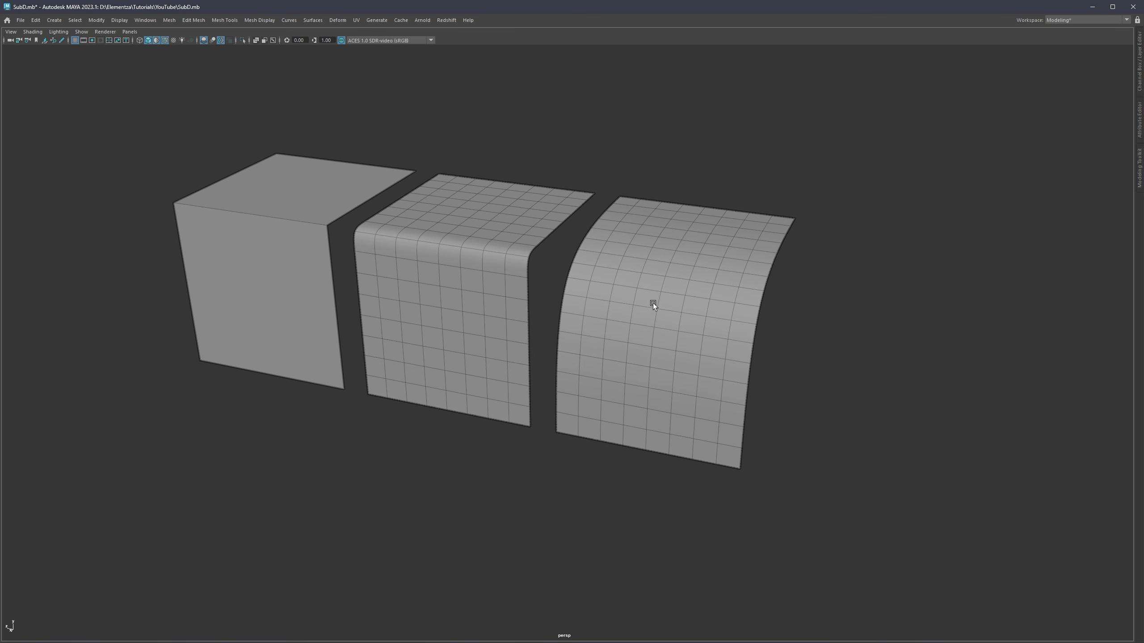
alt+drag(652, 303, 486, 168)
alt+drag(540, 242, 694, 320)
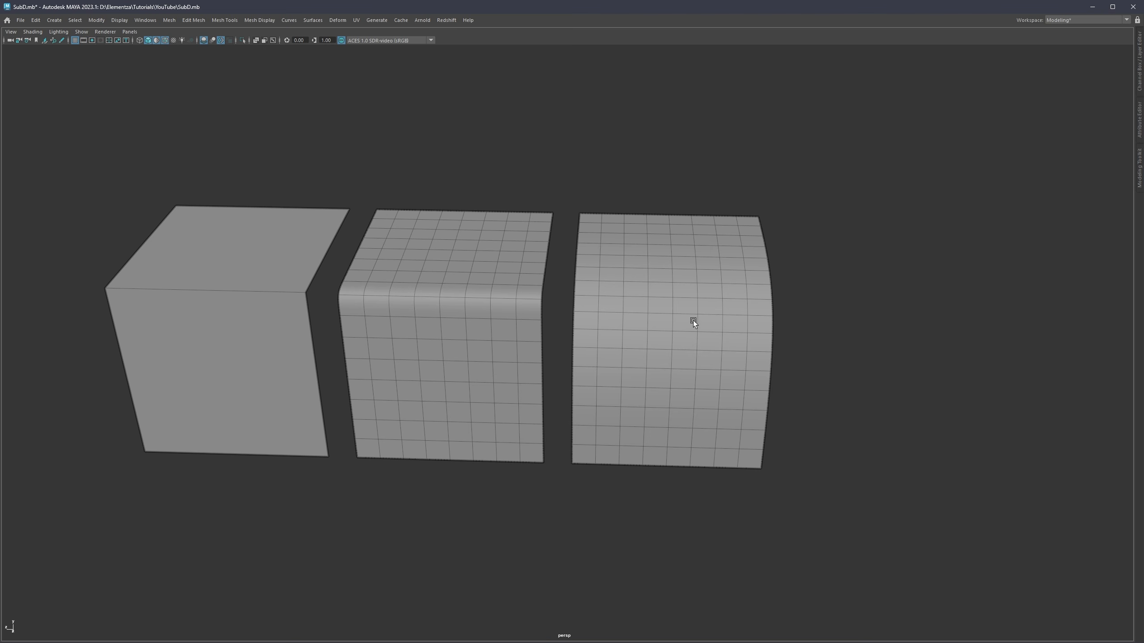
Undo the right shape's last two smoothing passes, then place a duplicate of it beside it at the end of the row
click(693, 320)
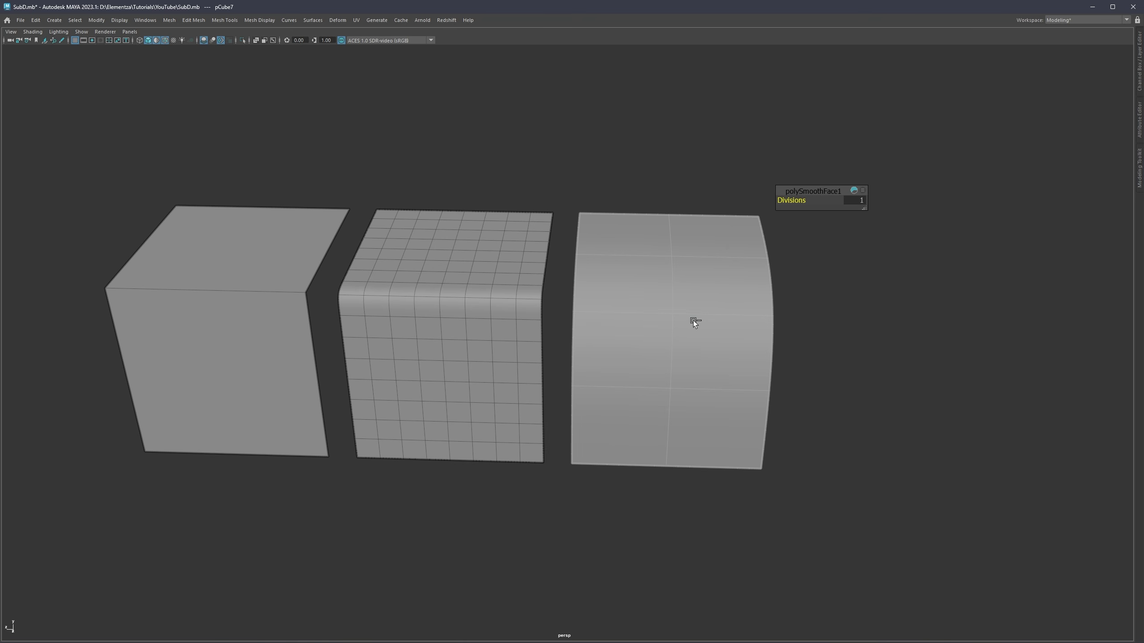
scroll(758, 343, down, 1)
mouse_move(758, 342)
alt+mouse_down()
mouse_move(659, 318)
mouse_move(675, 350)
mouse_move(818, 385)
alt+mouse_up()
key(w)
alt+middle_drag(819, 385, 711, 345)
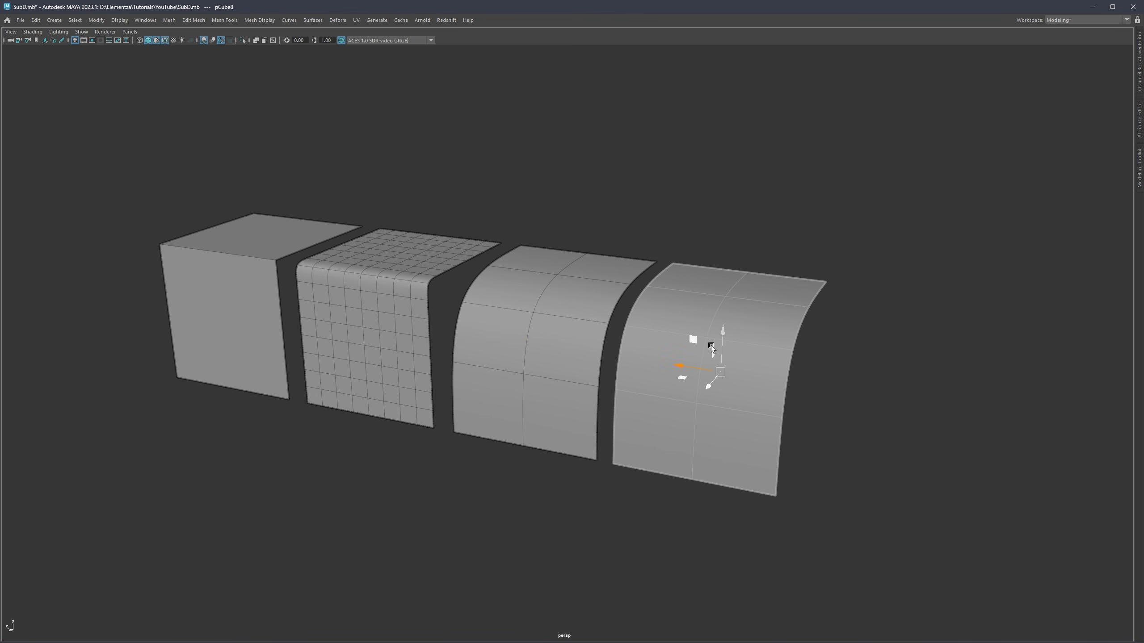
Isolate the third shape, view it with its dark material and with gray wireframe shading, then show all shapes again
click(561, 318)
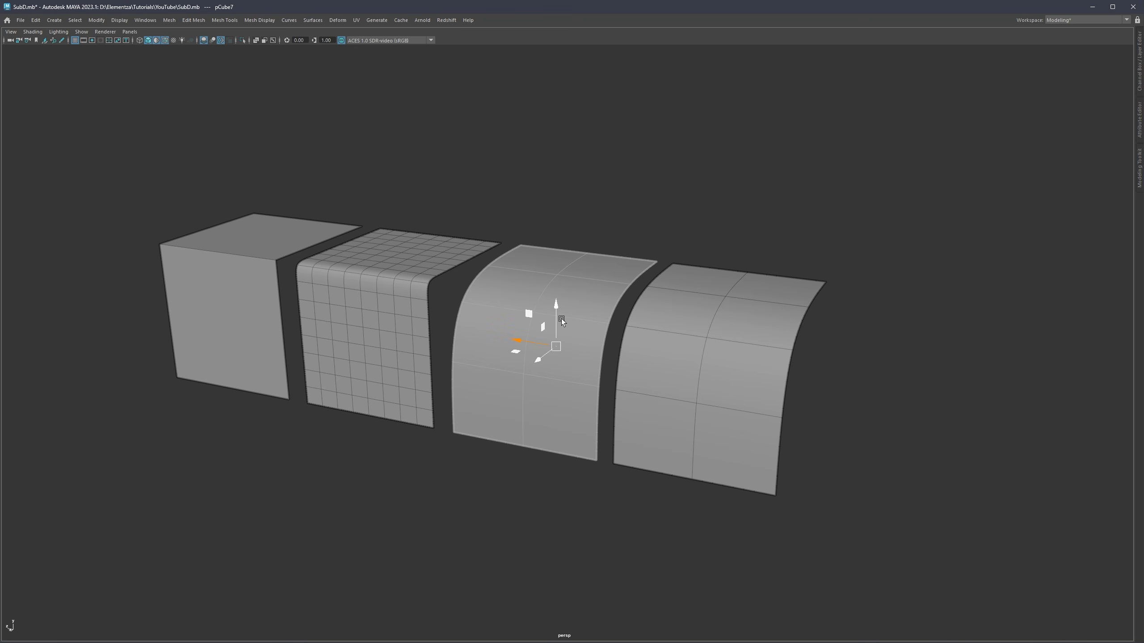
key(ctrl+1)
click(634, 329)
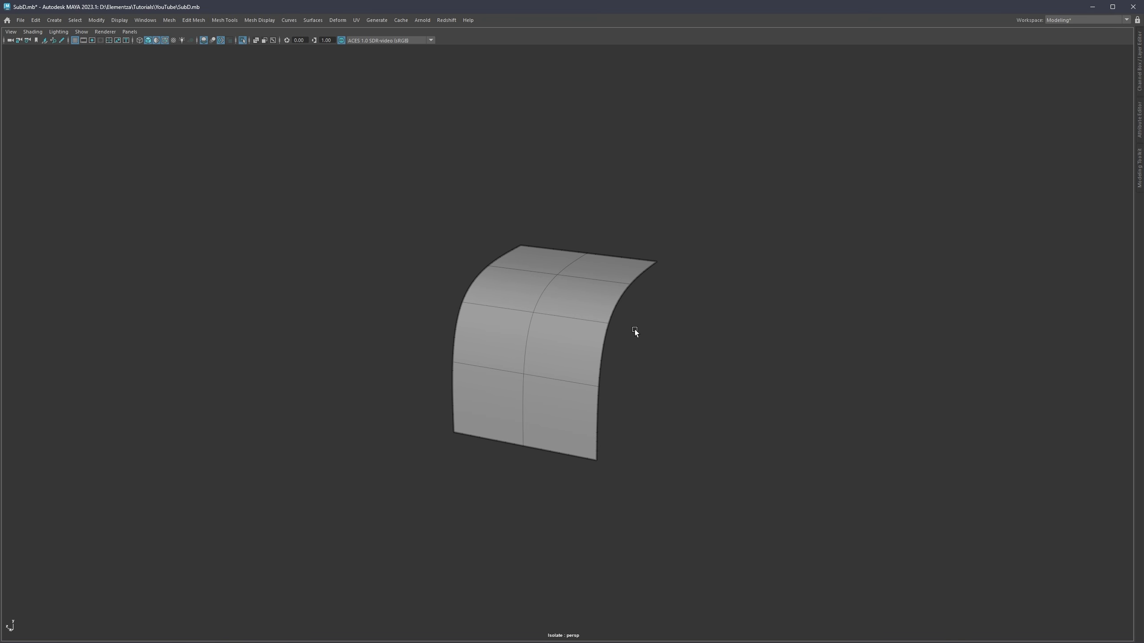
key(3)
key(6)
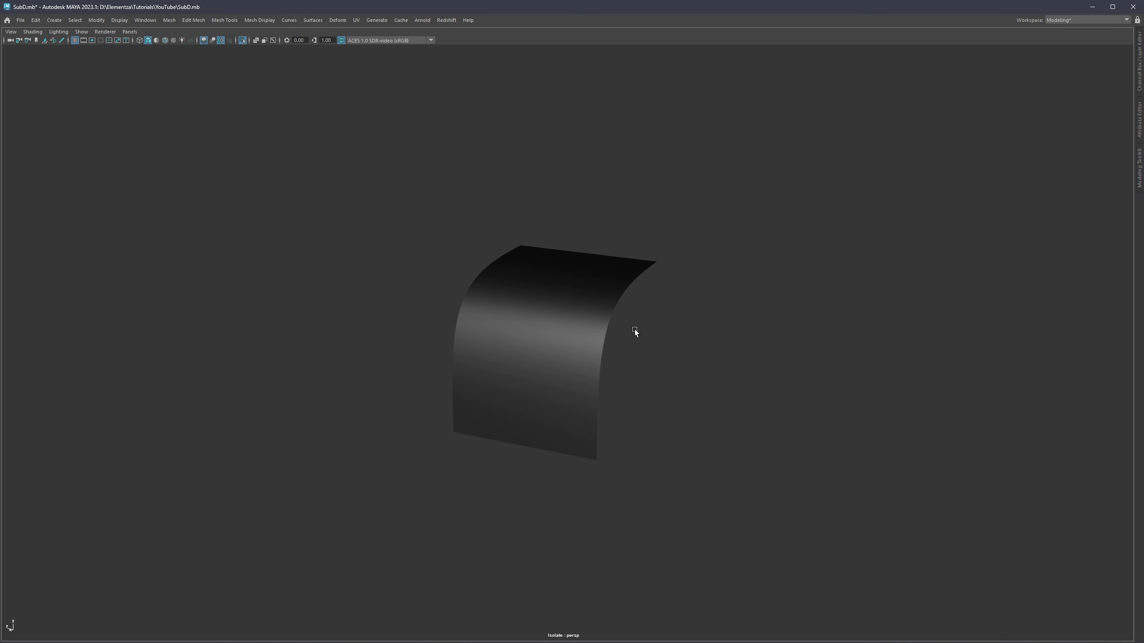
key(6)
key(alt+5)
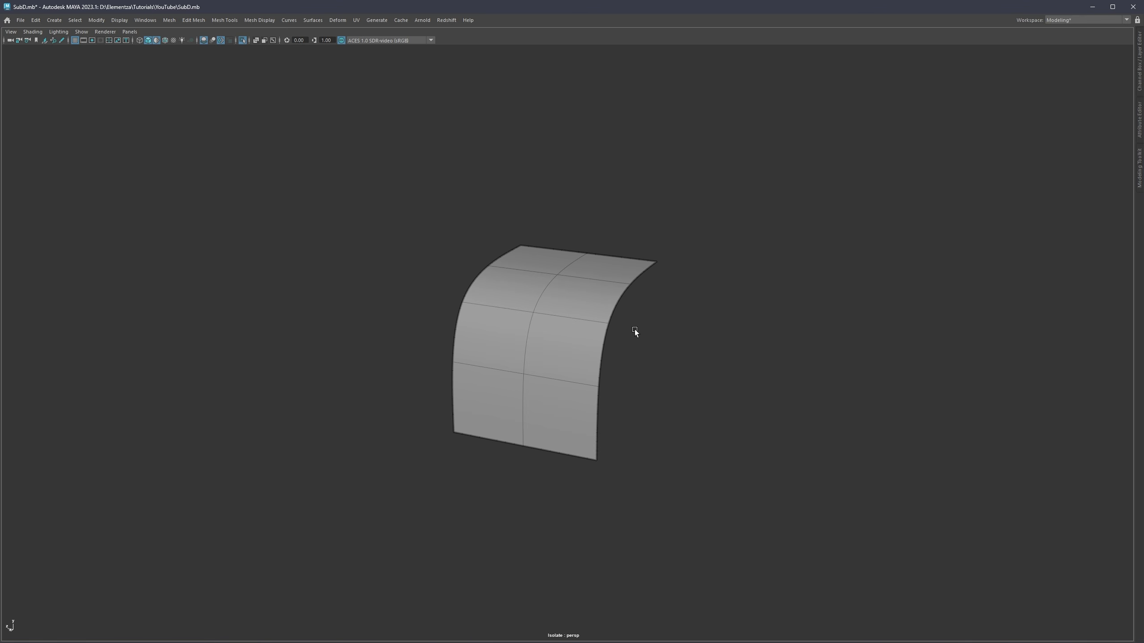
key(ctrl+1)
Select the third shape and turn its smooth preview off and on to compare its silhouette with the duplicate's
scroll(560, 322, up, 6)
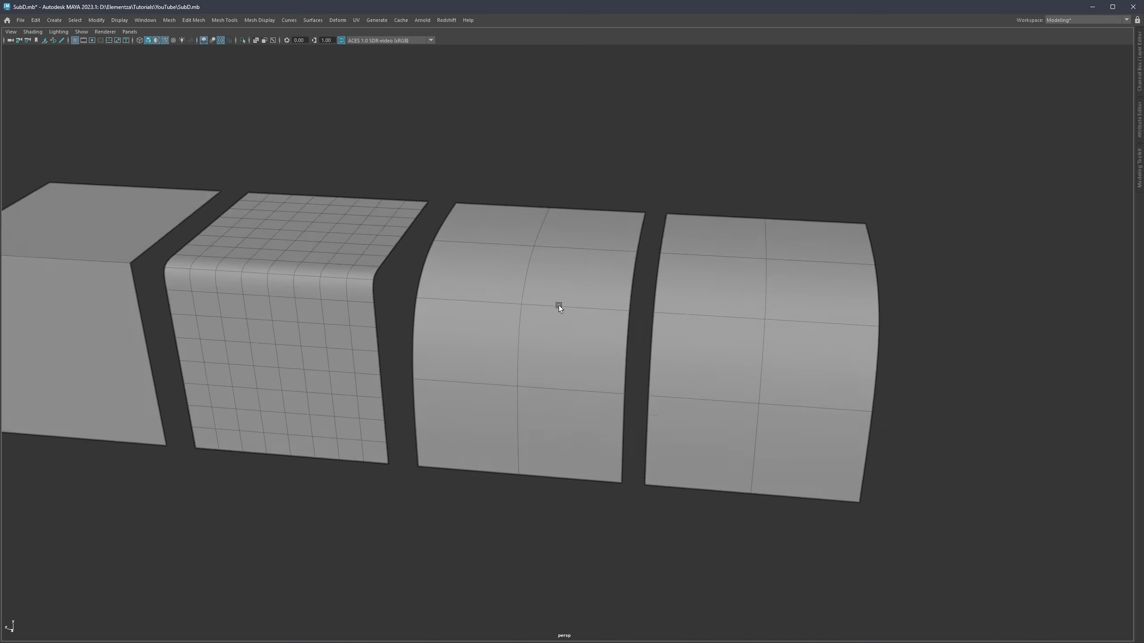
scroll(508, 275, up, 2)
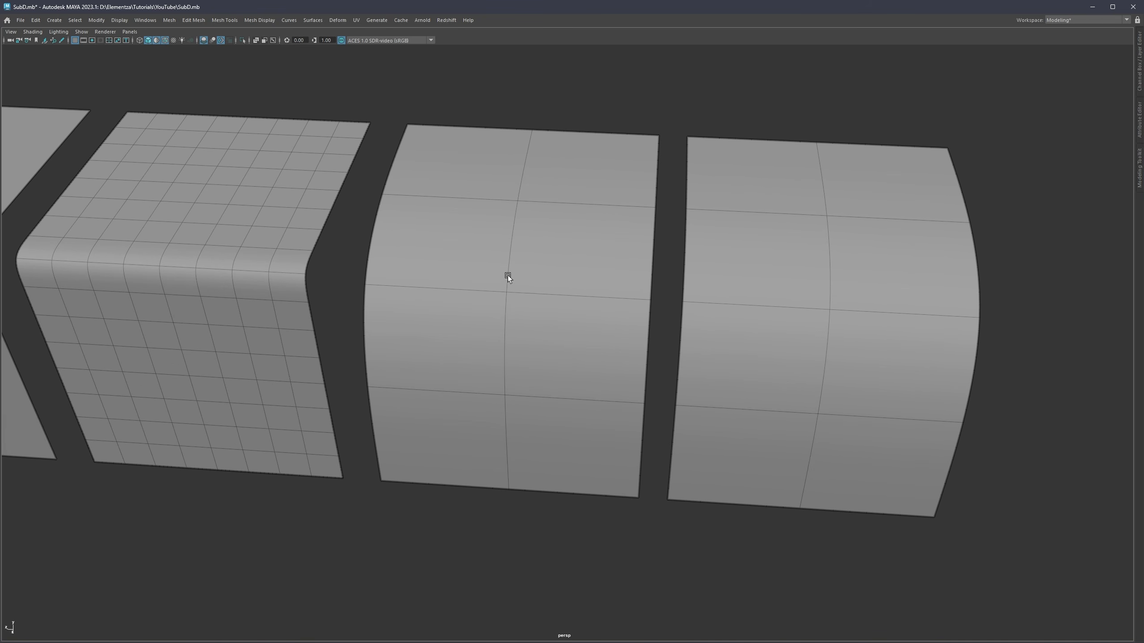
click(508, 276)
alt+drag(523, 293, 541, 335)
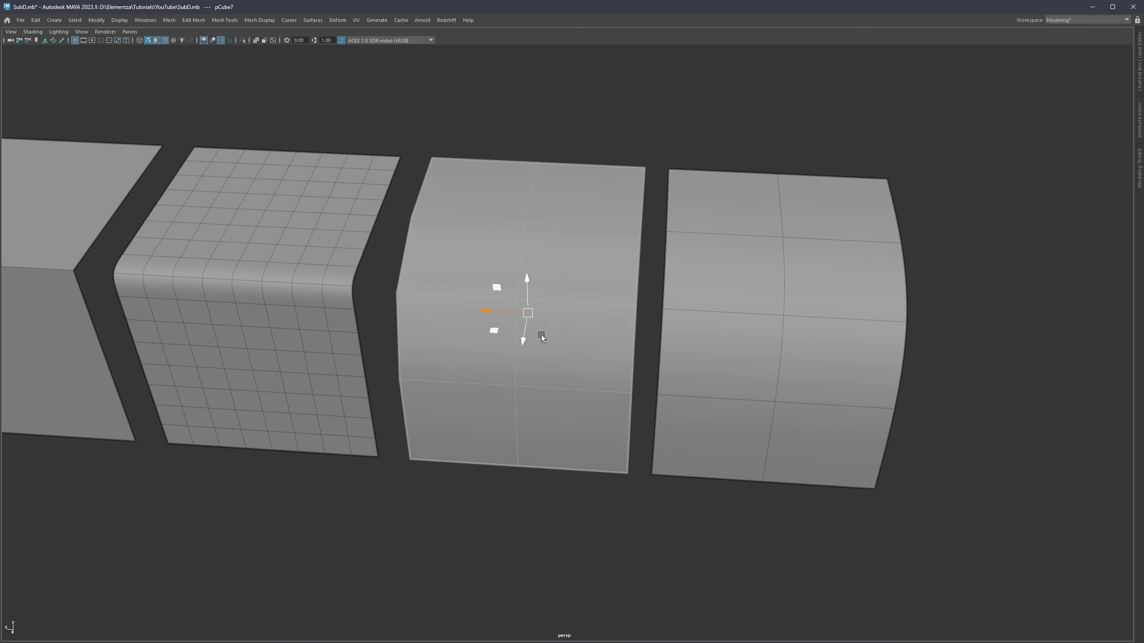
alt+drag(514, 464, 494, 434)
Toggle isolation of the third shape to inspect it alone, ending with all shapes shown
click(521, 483)
key(ctrl+1)
key(ctrl+1)
click(572, 362)
key(ctrl+1)
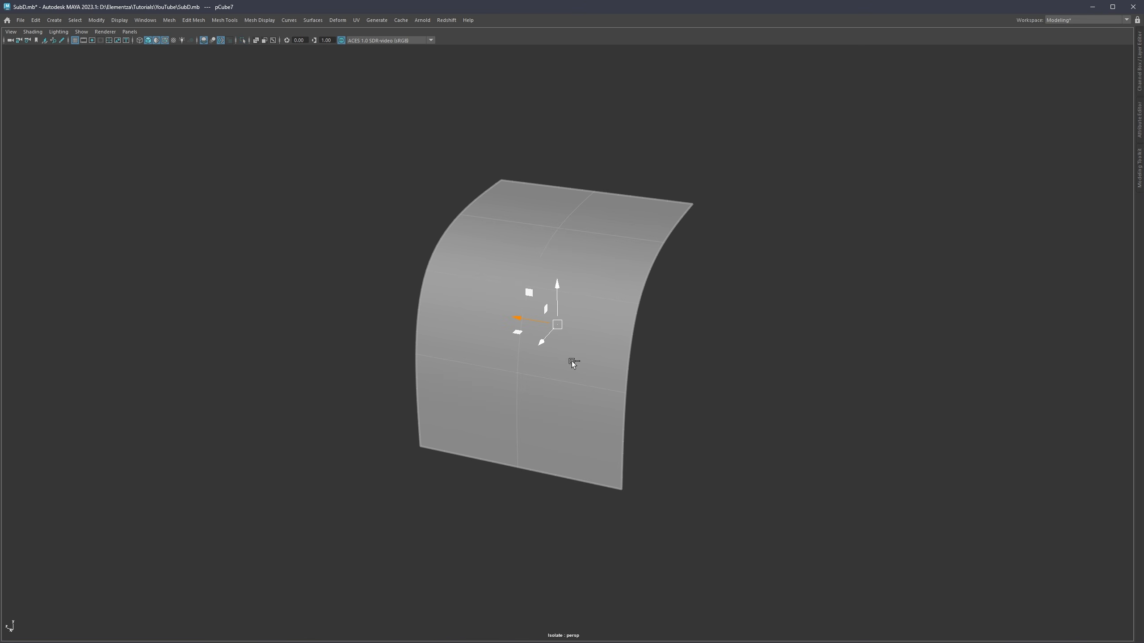
key(ctrl+1)
Apply another Smooth pass to the duplicate at the far right of the row
click(717, 369)
alt+middle_drag(873, 360, 676, 301)
key(q)
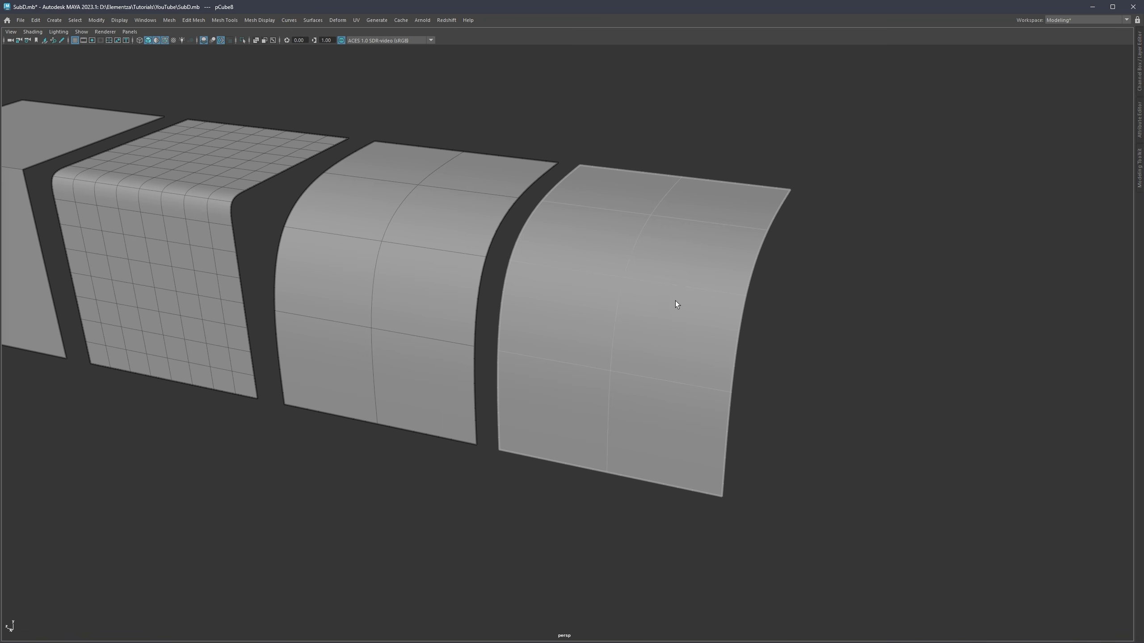
alt+drag(615, 278, 583, 259)
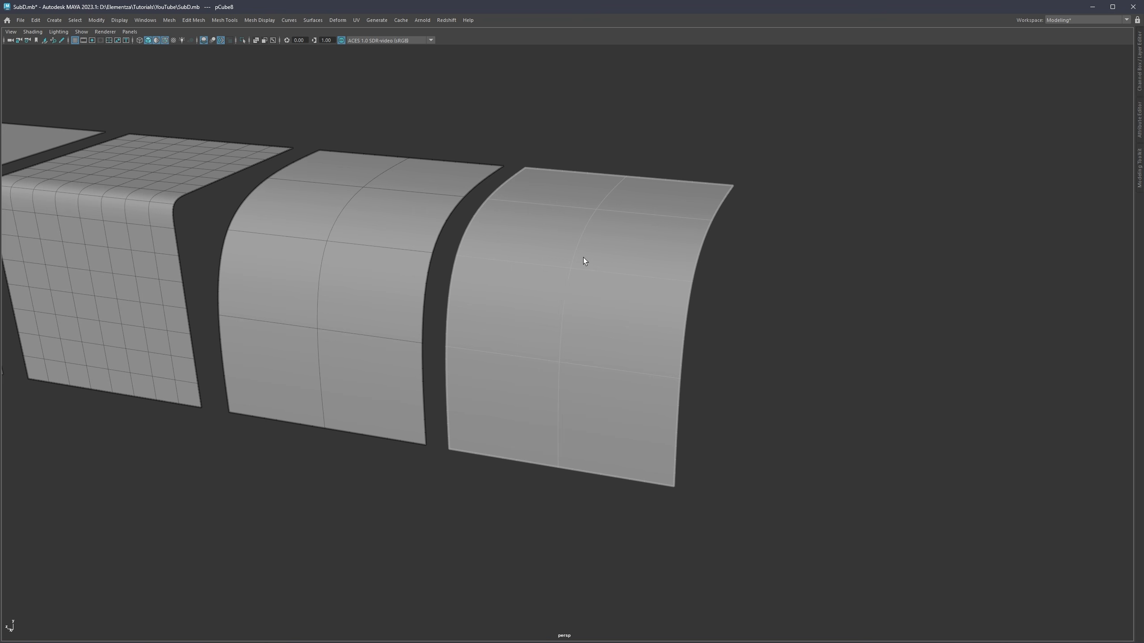
alt+drag(363, 236, 347, 225)
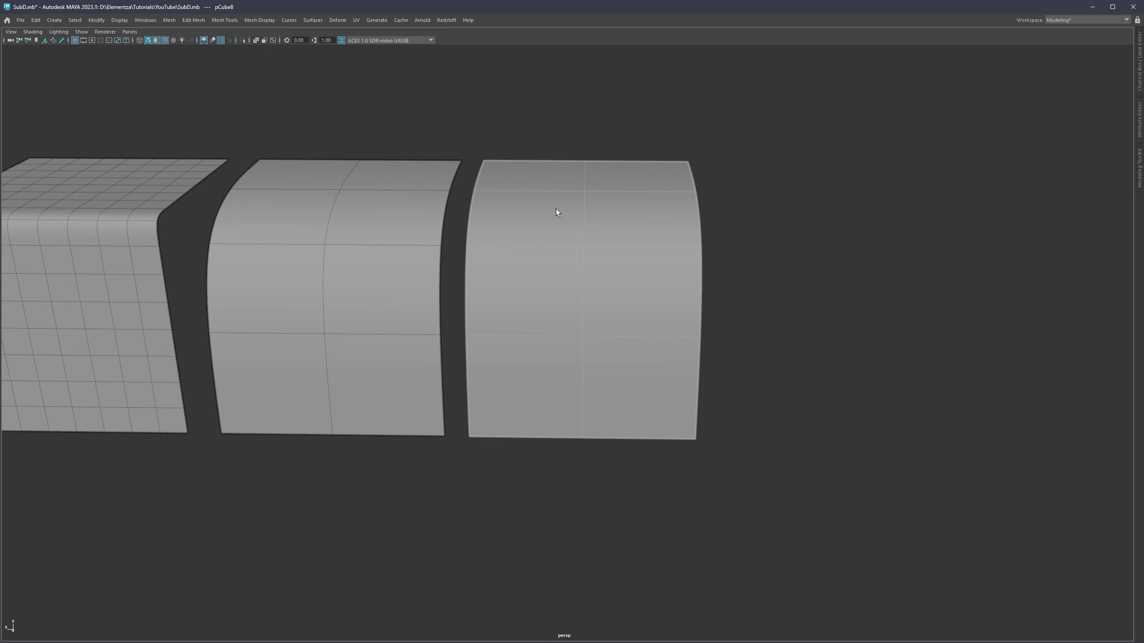
alt+drag(556, 208, 535, 190)
alt+drag(555, 232, 577, 254)
shift+right_drag(583, 250, 570, 303)
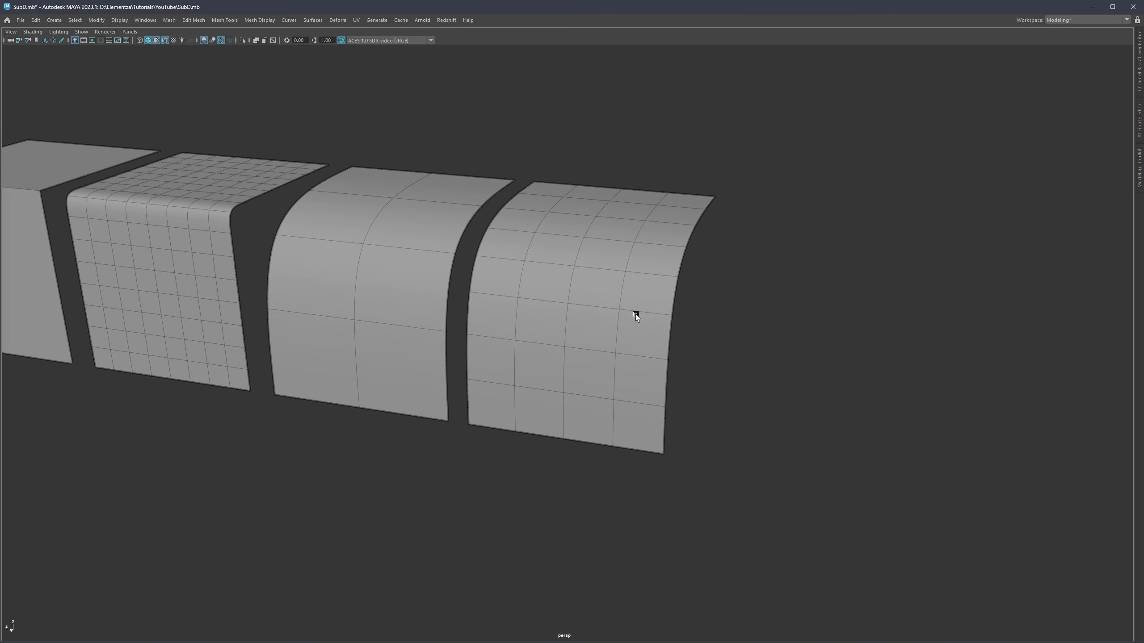
Inset the central faces, two wide by four high, on the far-right curved shape using Extrude's offset, and delete them to cut a window
alt+drag(635, 315, 561, 294)
scroll(559, 294, up, 2)
right_drag(549, 232, 548, 264)
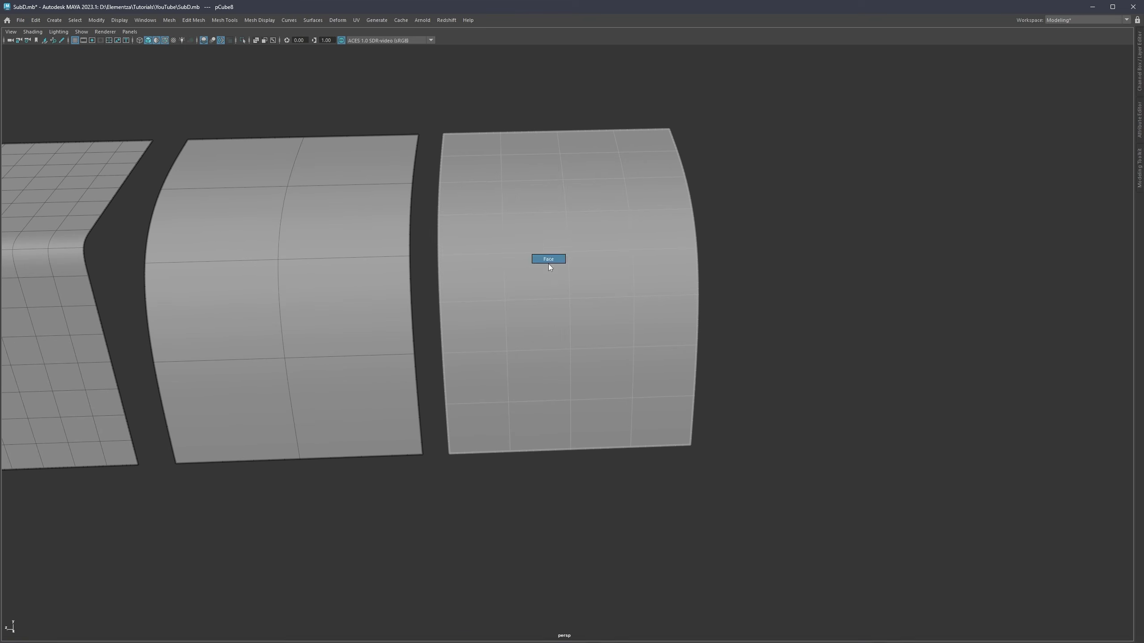
click(535, 198)
shift+double_click(538, 323)
shift+click(598, 324)
shift+double_click(586, 190)
shift+right_drag(587, 191, 609, 226)
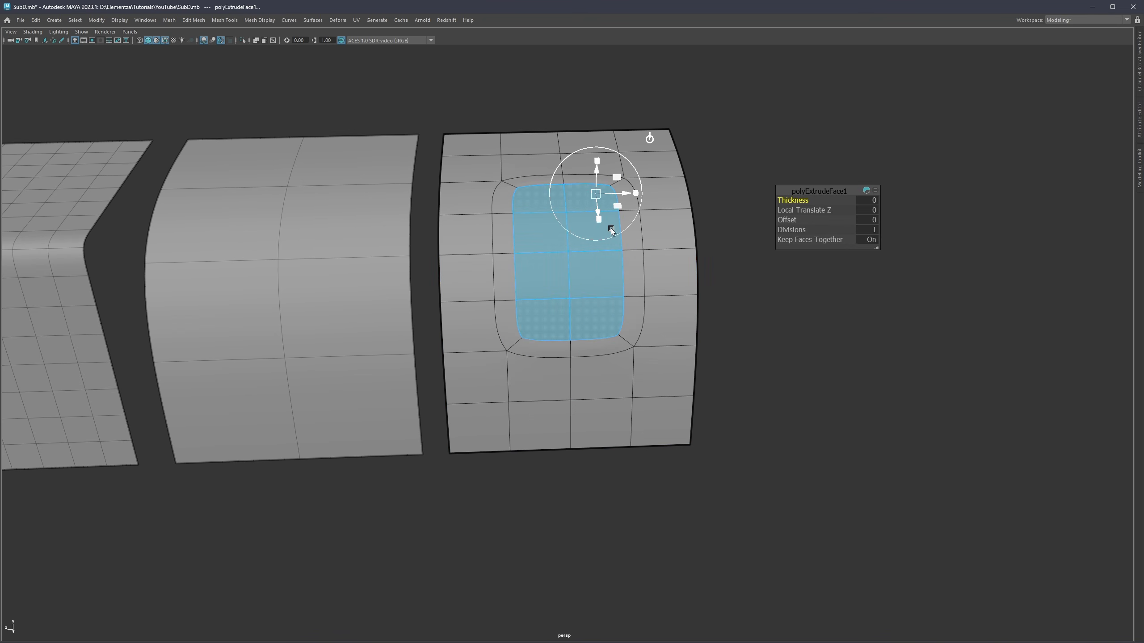
drag(787, 220, 861, 215)
key(Delete)
Compare the windowed far-right shape smoothed and unsmoothed, turning off smooth preview on it and on the third shape
key(1)
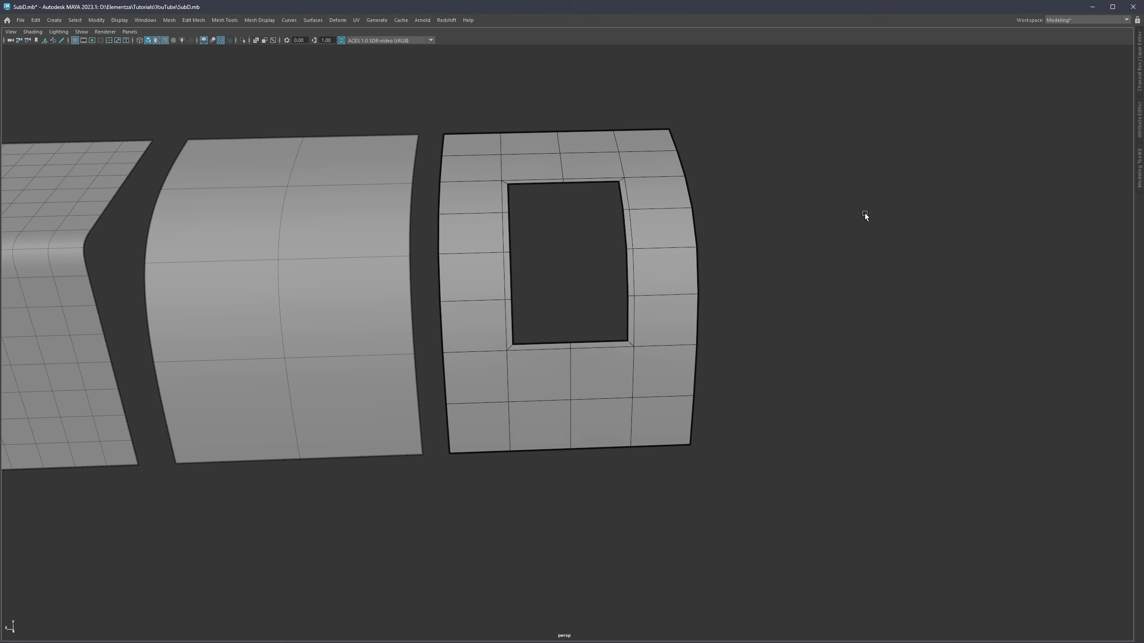
key(3)
key(1)
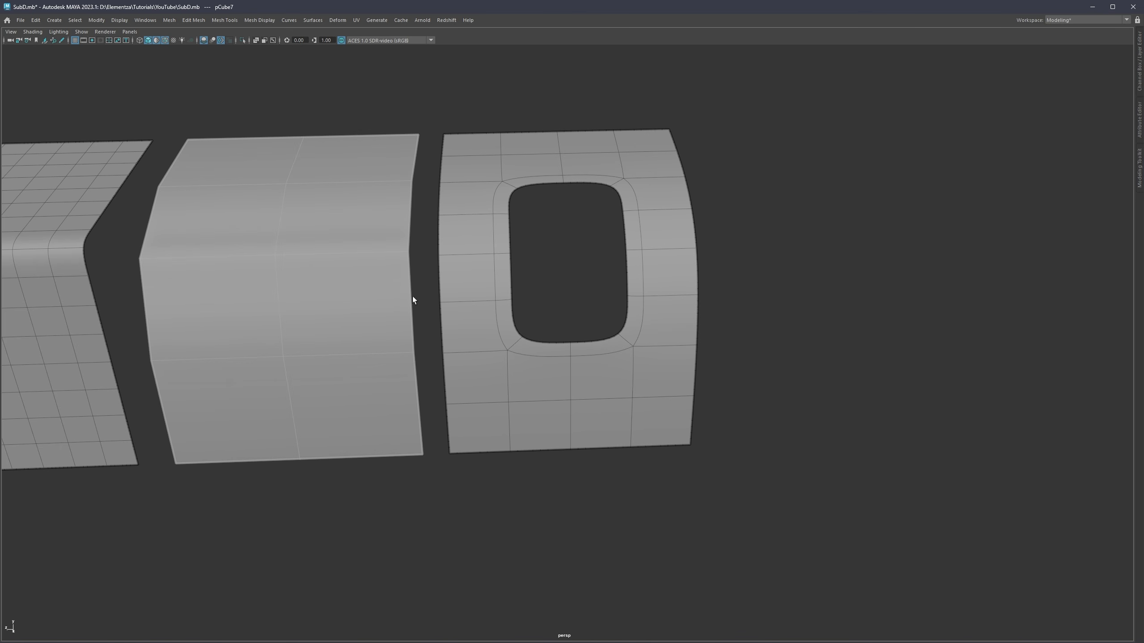
click(536, 174)
key(1)
alt+drag(497, 227, 668, 249)
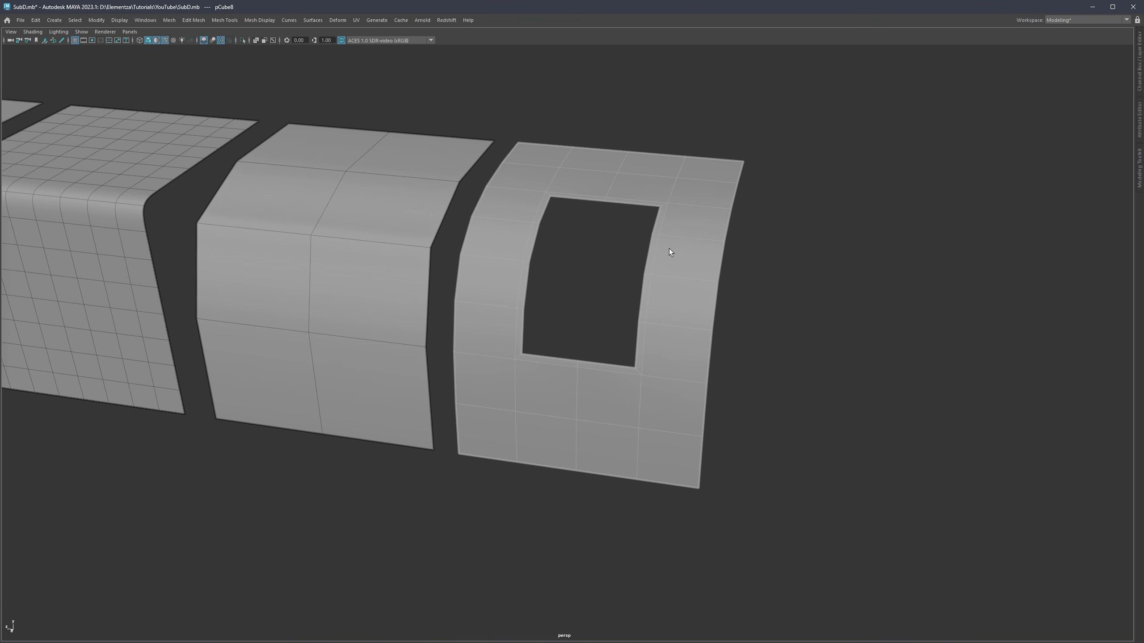
alt+middle_drag(358, 247, 454, 262)
Insert two horizontal and two vertical edge loops in the third shape with Multi-Cut to create faces for a window
click(452, 236)
key(ctrl+shift+x)
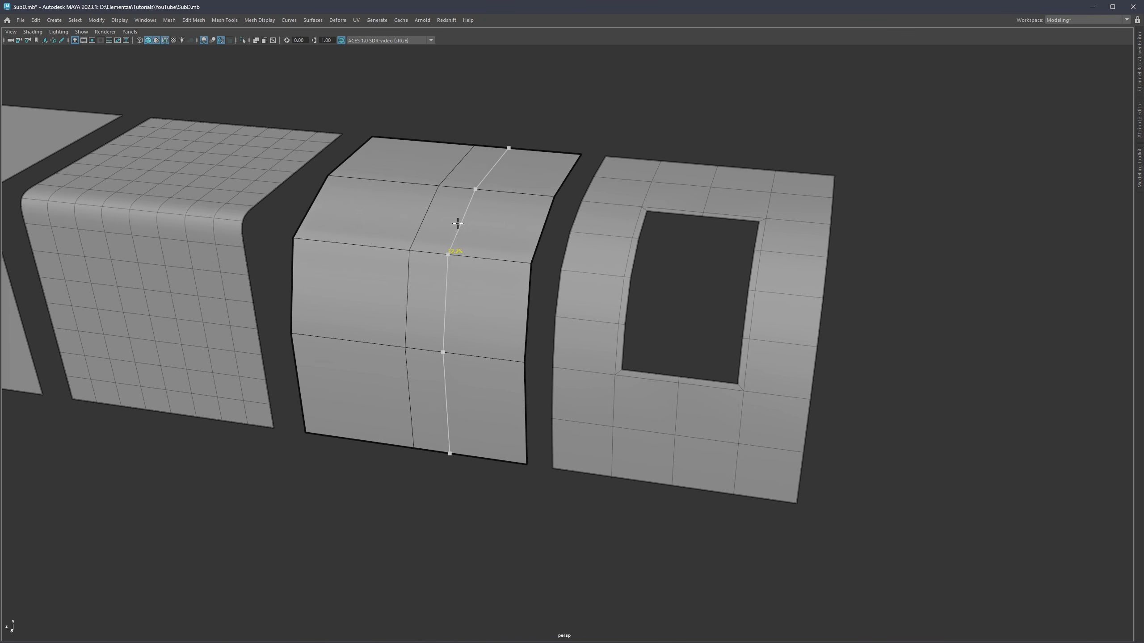
ctrl+click(429, 210)
ctrl+click(413, 300)
ctrl+click(472, 253)
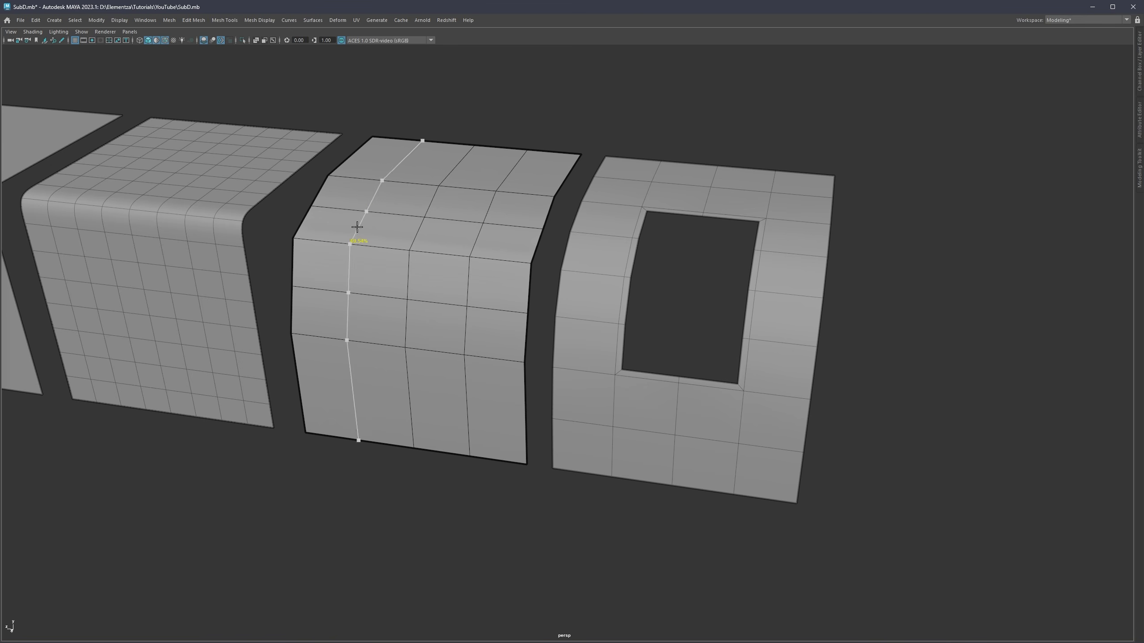
ctrl+click(357, 227)
key(q)
Delete the third shape's central faces, two wide by four high, to cut a window directly into the low-density mesh
click(402, 200)
shift+double_click(379, 318)
shift+click(430, 325)
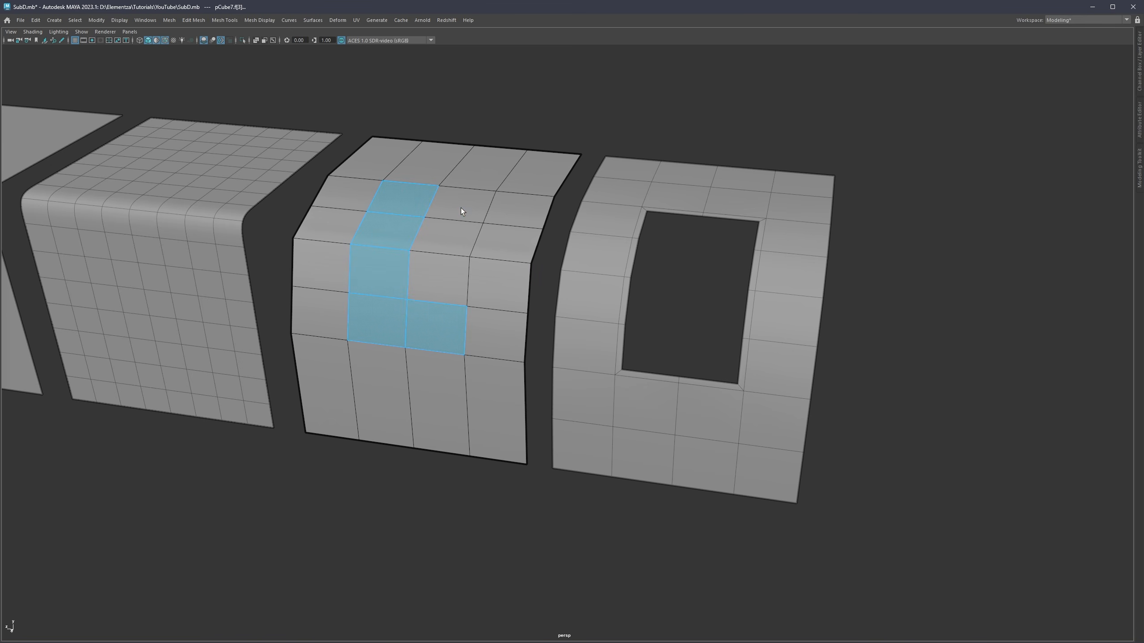
shift+double_click(462, 210)
key(Delete)
Turn on smooth preview for the third shape, isolate it, and inspect the surface around its window in gray and dark shading
key(3)
key(ctrl+1)
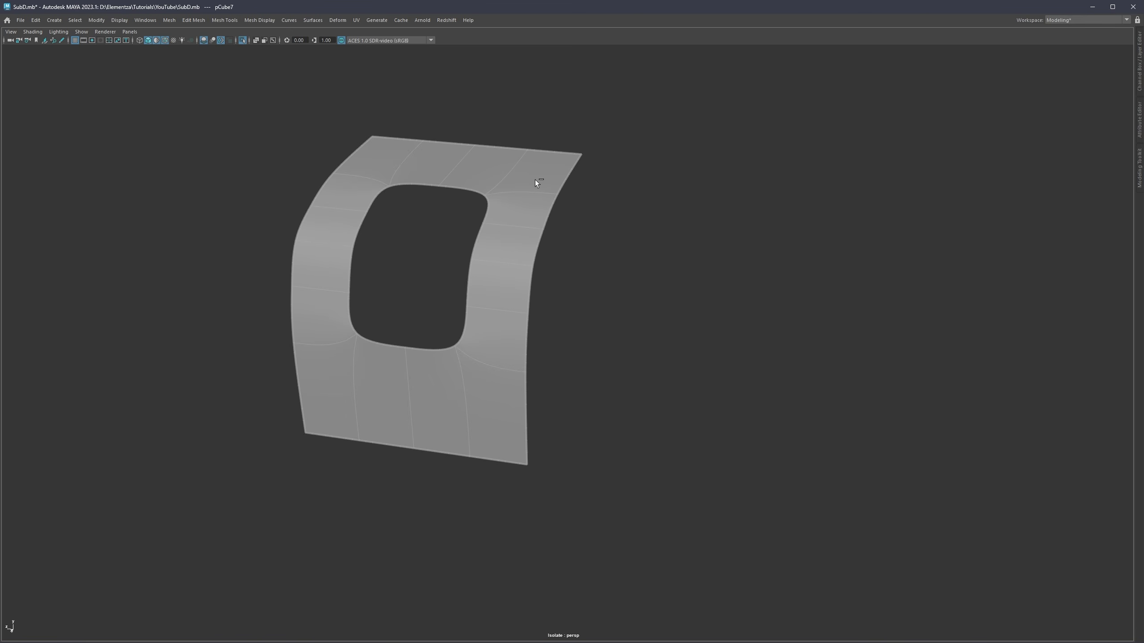
click(587, 230)
mouse_move(548, 250)
alt+mouse_down()
mouse_move(437, 230)
mouse_move(498, 238)
alt+mouse_up()
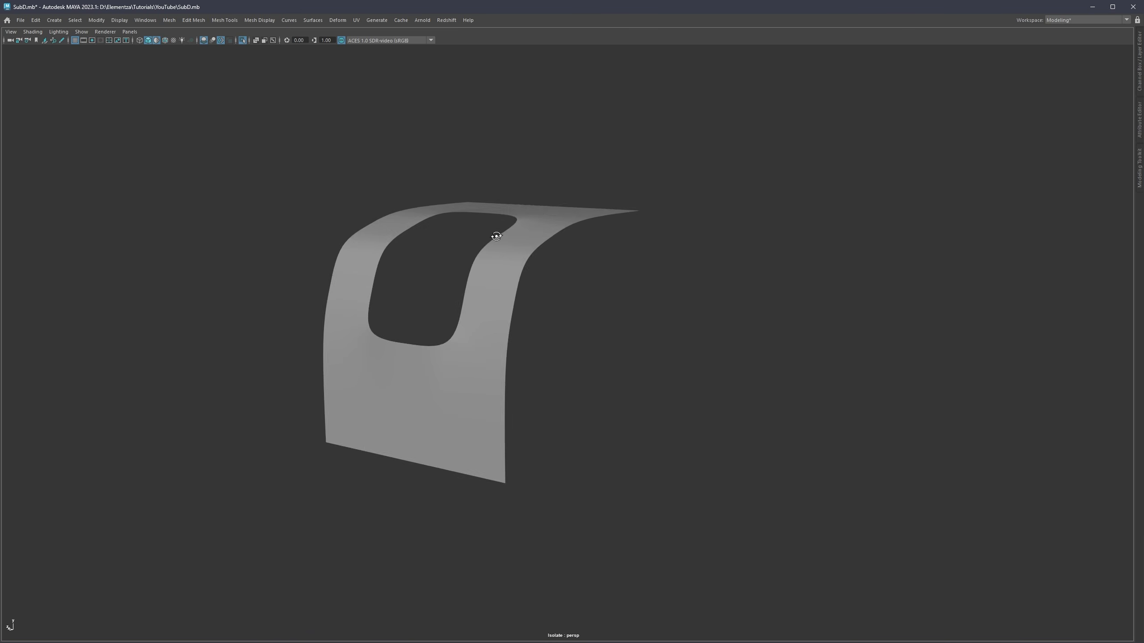
key(alt+5)
key(alt+6)
scroll(492, 288, down, 2)
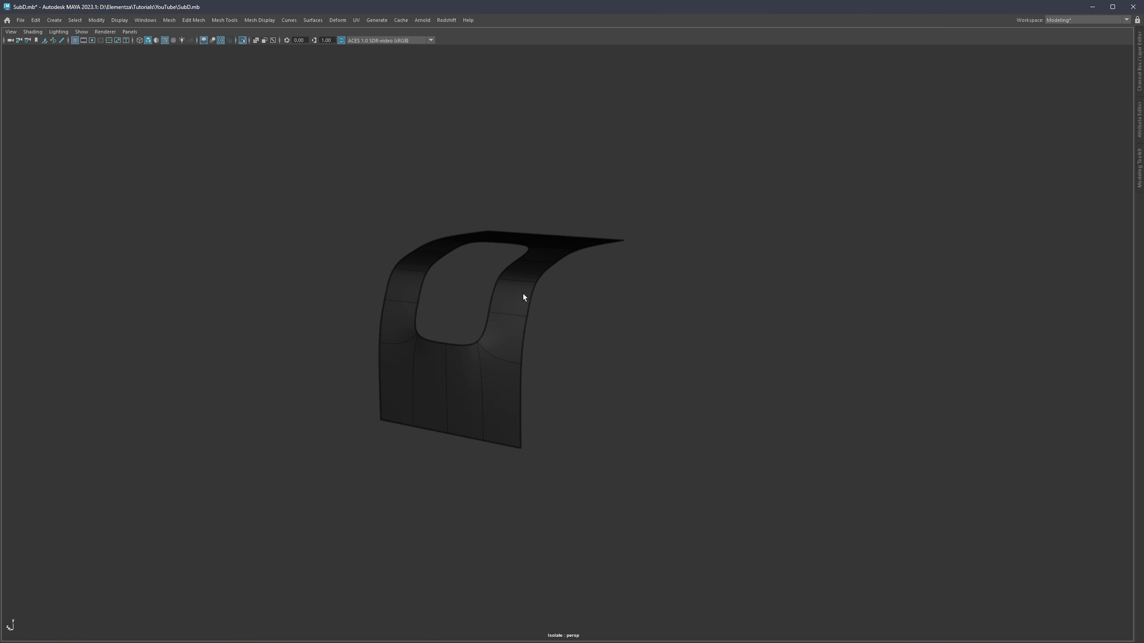
key(alt+5)
key(alt+6)
alt+drag(557, 305, 524, 300)
Show all shapes again and turn on smooth preview for the far-right windowed shape
key(ctrl+1)
click(578, 306)
key(3)
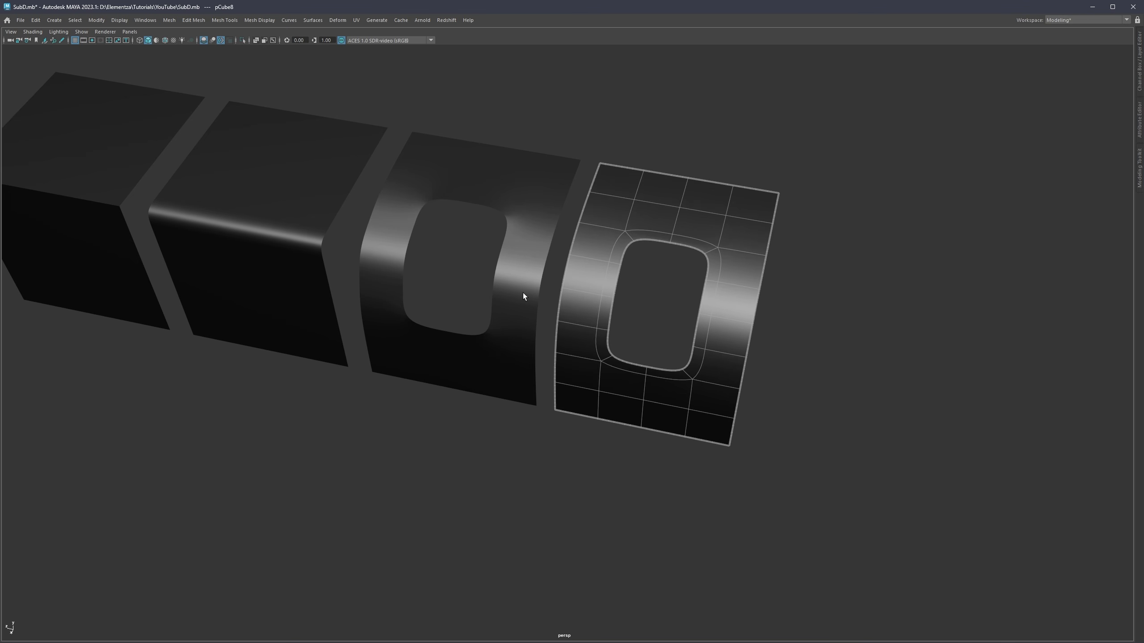
Isolate the two windowed shapes and compare their surfaces from several angles, ending in gray shading with the wireframe overlay
click(523, 293)
drag(525, 465, 581, 397)
key(ctrl+1)
click(547, 473)
mouse_move(546, 472)
alt+mouse_down()
mouse_move(520, 333)
mouse_move(528, 340)
mouse_move(595, 276)
mouse_move(594, 307)
mouse_move(593, 282)
alt+mouse_up()
key(alt+6)
key(alt+5)
scroll(524, 317, up, 3)
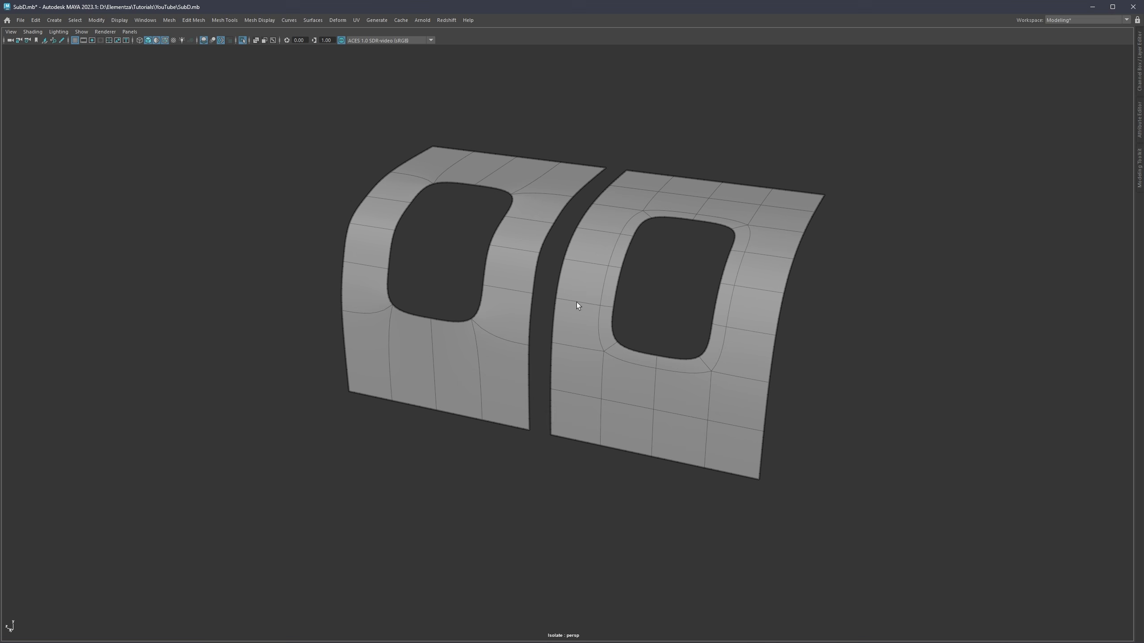
Turn off smooth preview on the third shape to compare its base mesh with the far-right shape
click(529, 297)
key(1)
scroll(515, 301, down, 2)
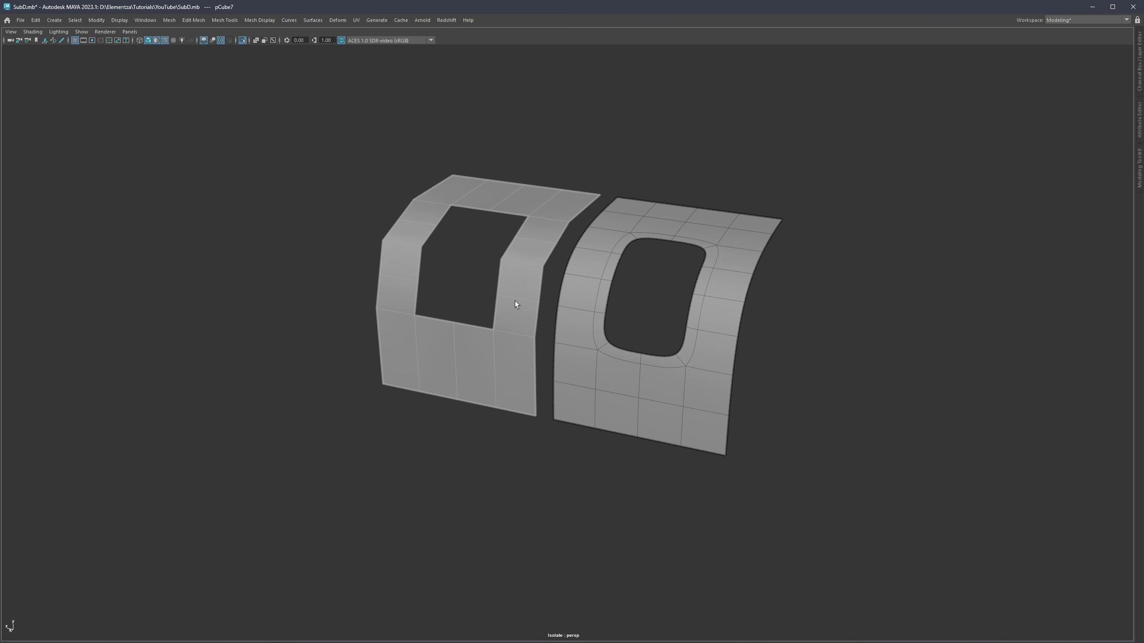
Undo the isolation, the window cut and the added edge loops on the third shape
key(ctrl+z)
key(ctrl+z)
key(ctrl+z)
key(ctrl+z)
key(ctrl+z)
key(ctrl+z)
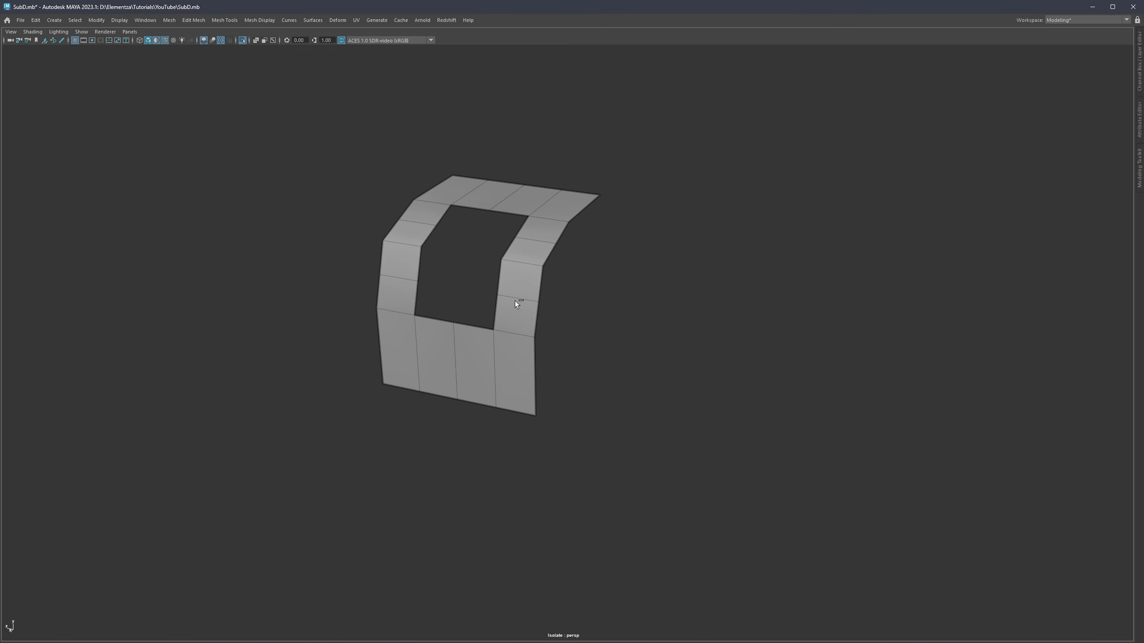
key(ctrl+z)
key(ctrl+z)
key(ctrl+z)
key(ctrl+z)
key(ctrl+z)
key(ctrl+z)
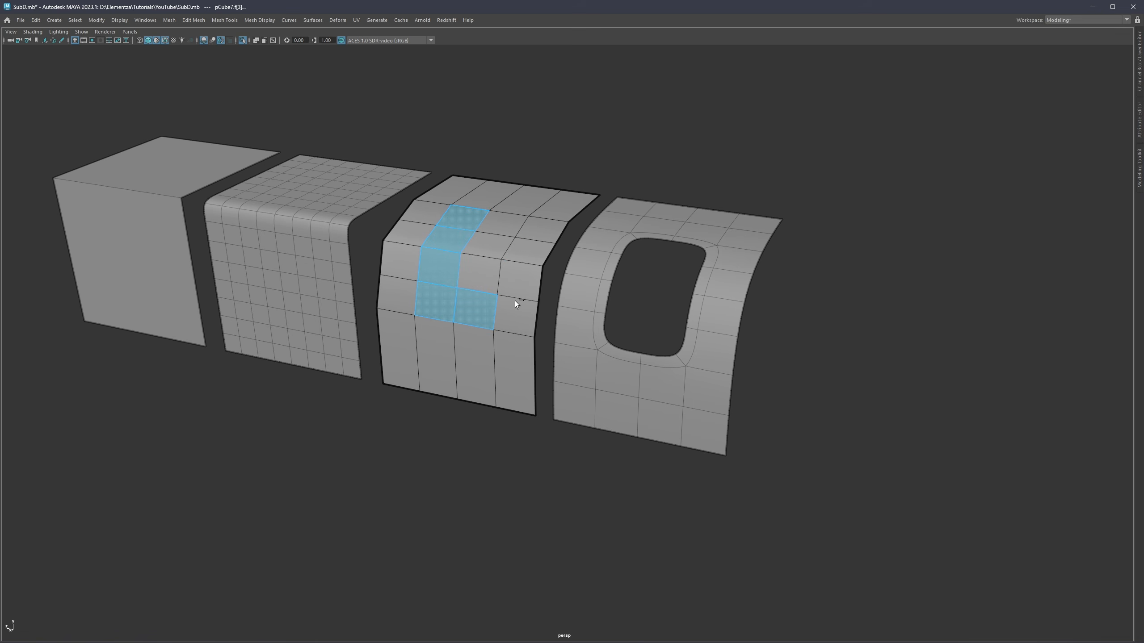
key(ctrl+z)
key(ctrl+z)
key(ctrl+z)
key(ctrl+z)
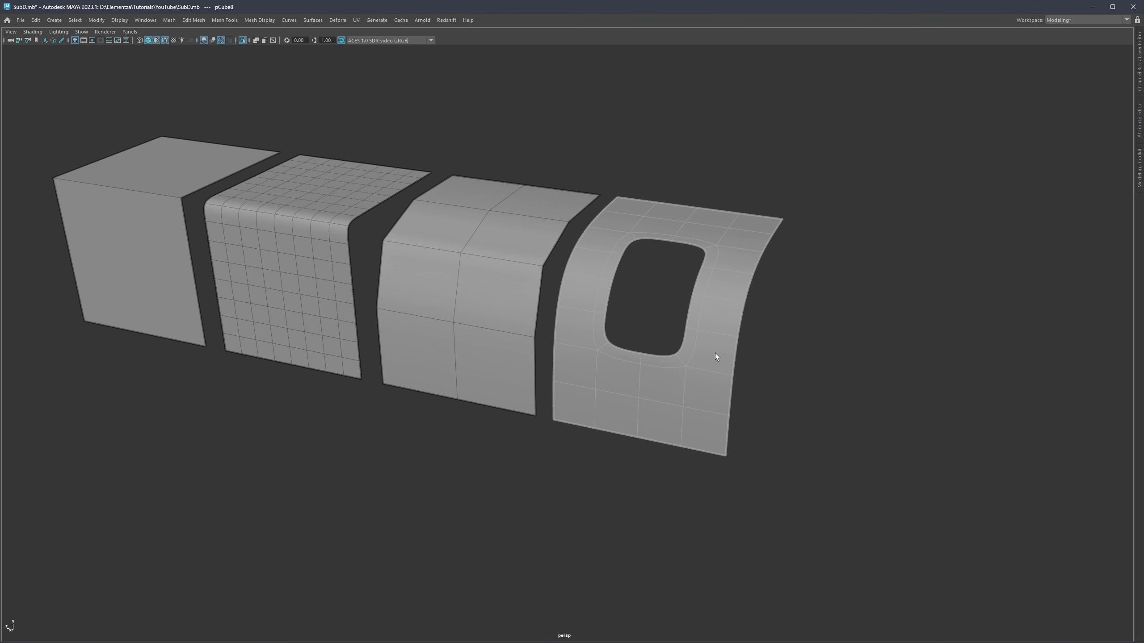
Examine the curvature and rounded corners around the far-right shape's window from several angles
alt+middle_drag(716, 354, 565, 316)
alt+drag(565, 315, 589, 320)
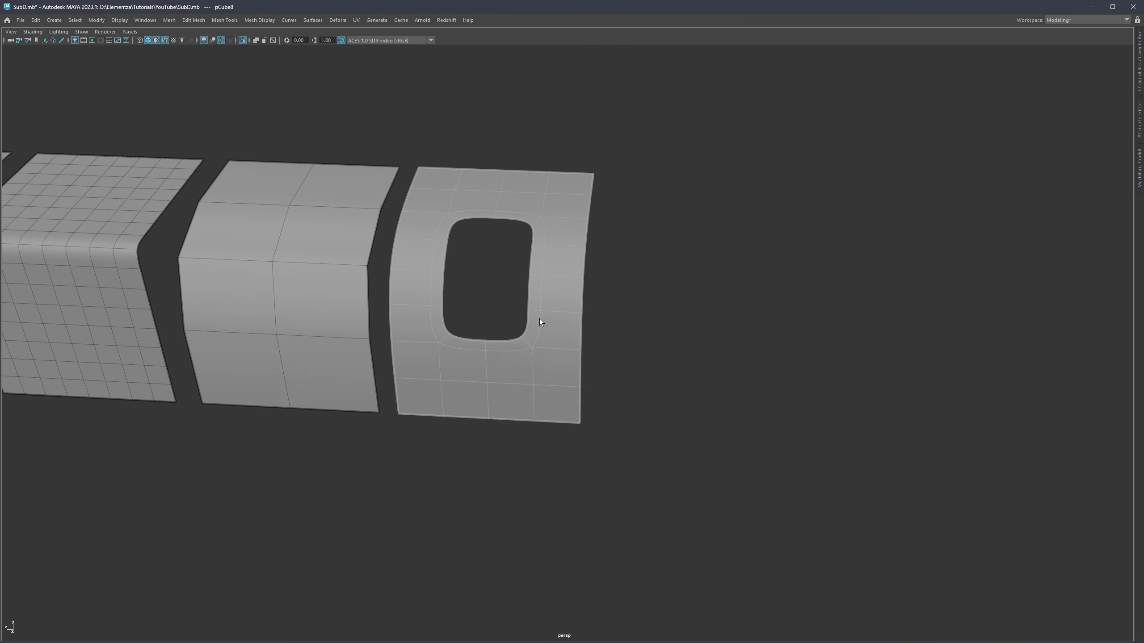
alt+middle_drag(540, 318, 602, 311)
scroll(606, 317, up, 2)
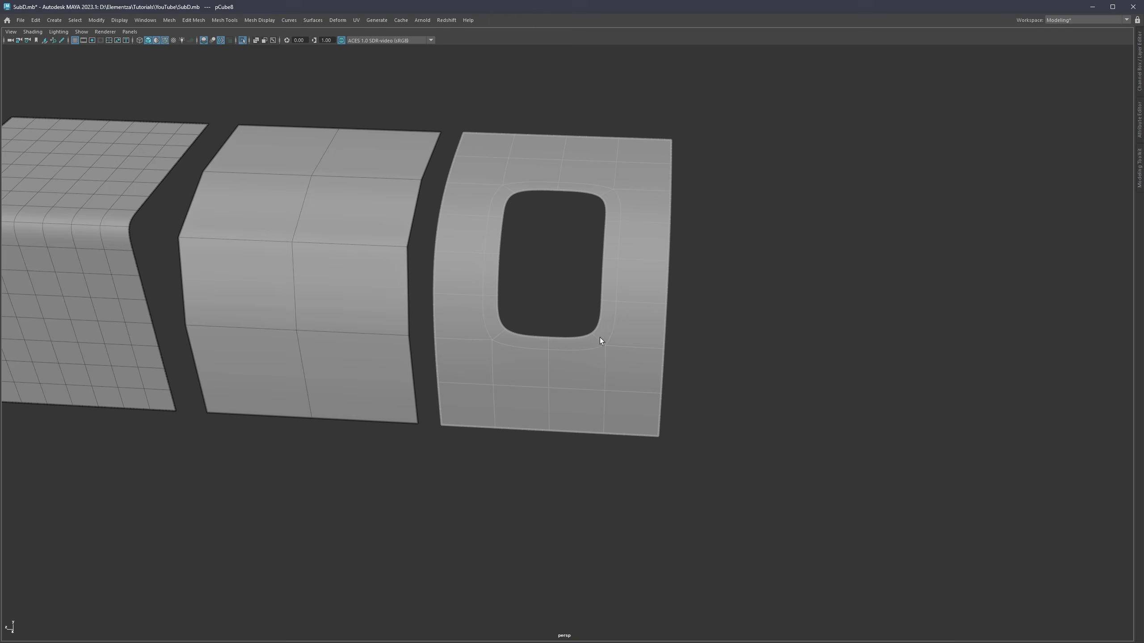
alt+drag(600, 338, 582, 354)
scroll(575, 358, down, 2)
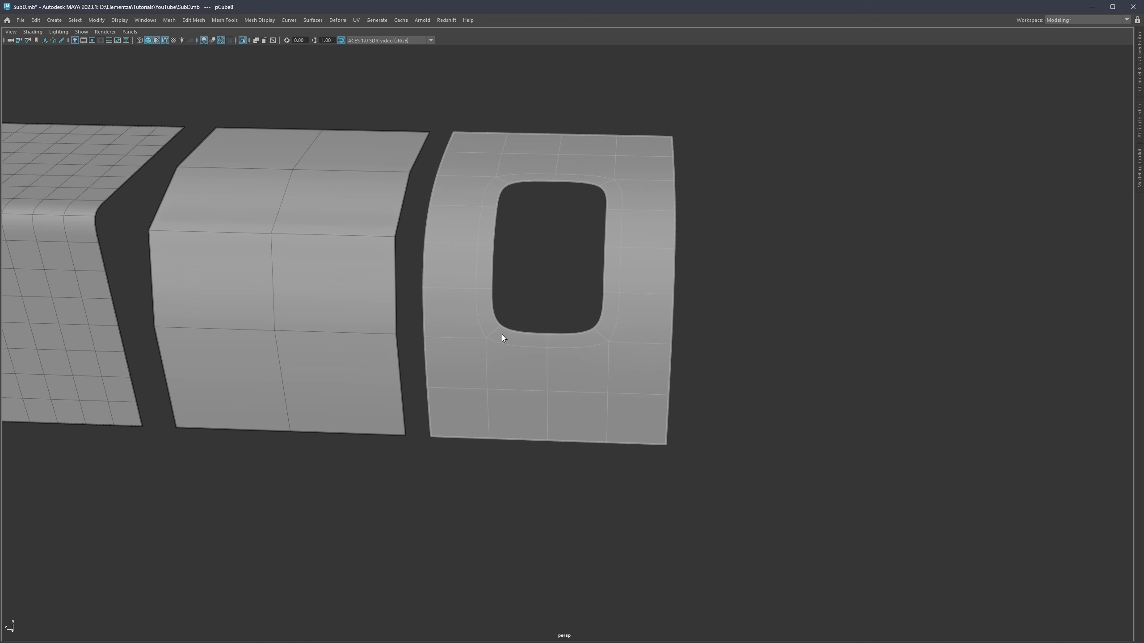
alt+drag(625, 329, 679, 341)
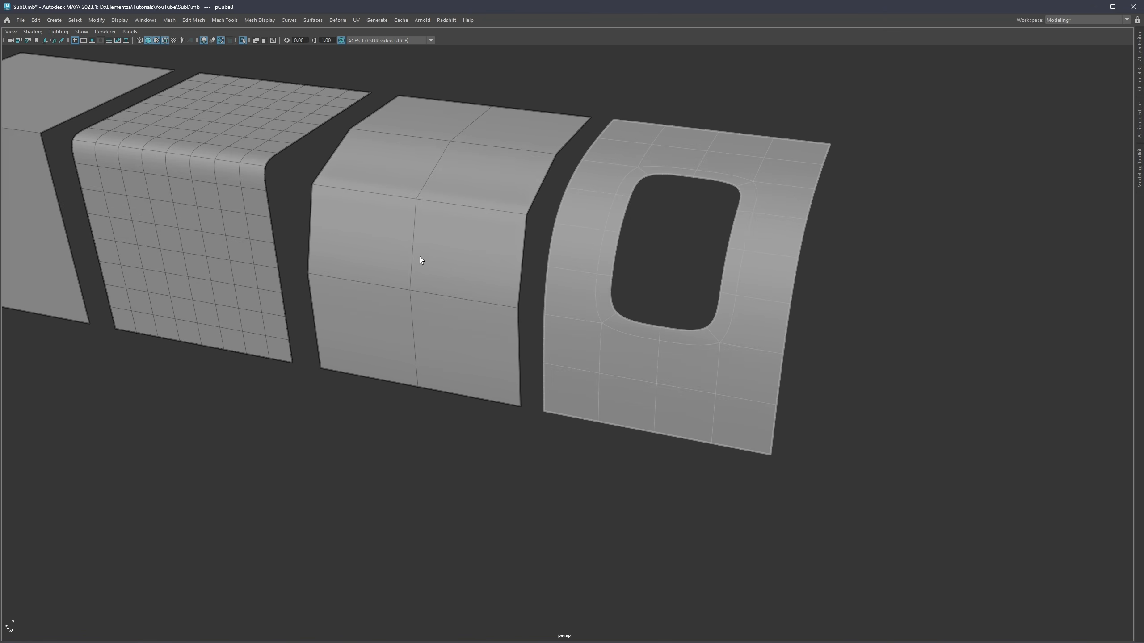
Apply Smooth to the third shape, subdividing it to eight columns of faces
key(ctrl+z)
key(ctrl+z)
click(686, 381)
click(378, 276)
shift+right_click(446, 238)
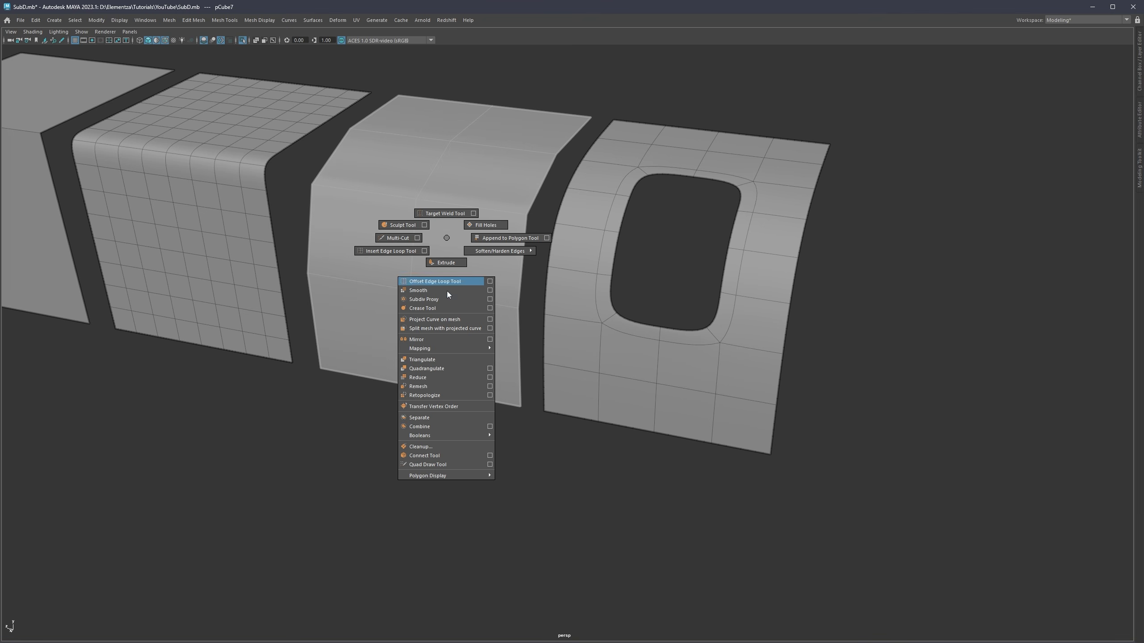
click(444, 292)
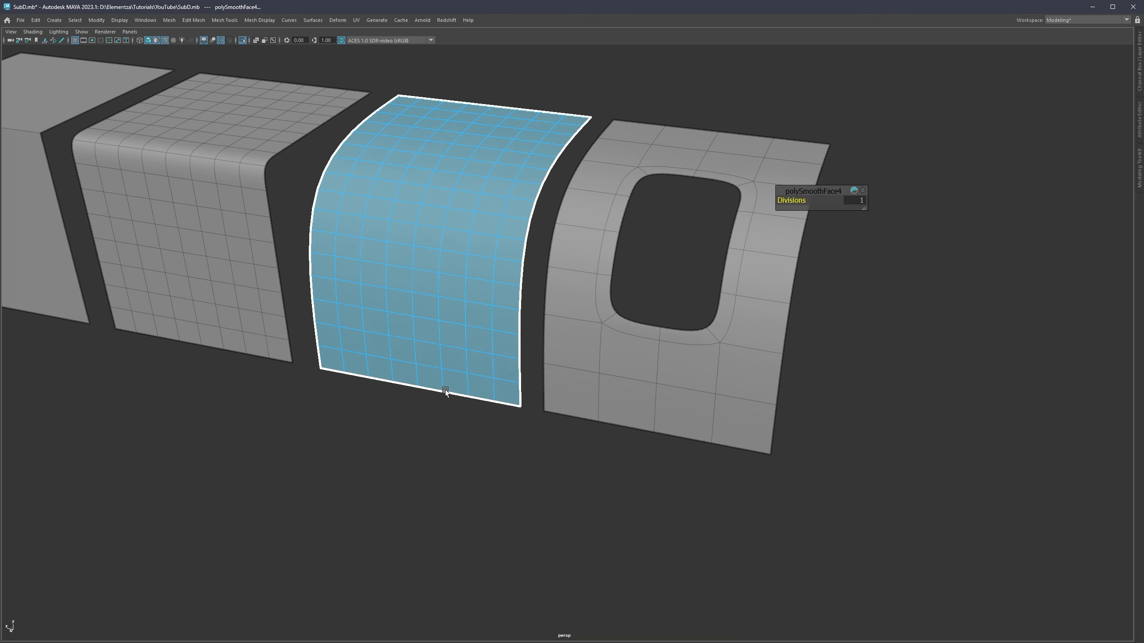
click(431, 440)
Inset the third shape's central faces, four wide by six high, using Extrude's offset, and delete them to open a window
alt+drag(423, 275, 512, 338)
right_drag(501, 298, 500, 324)
click(502, 327)
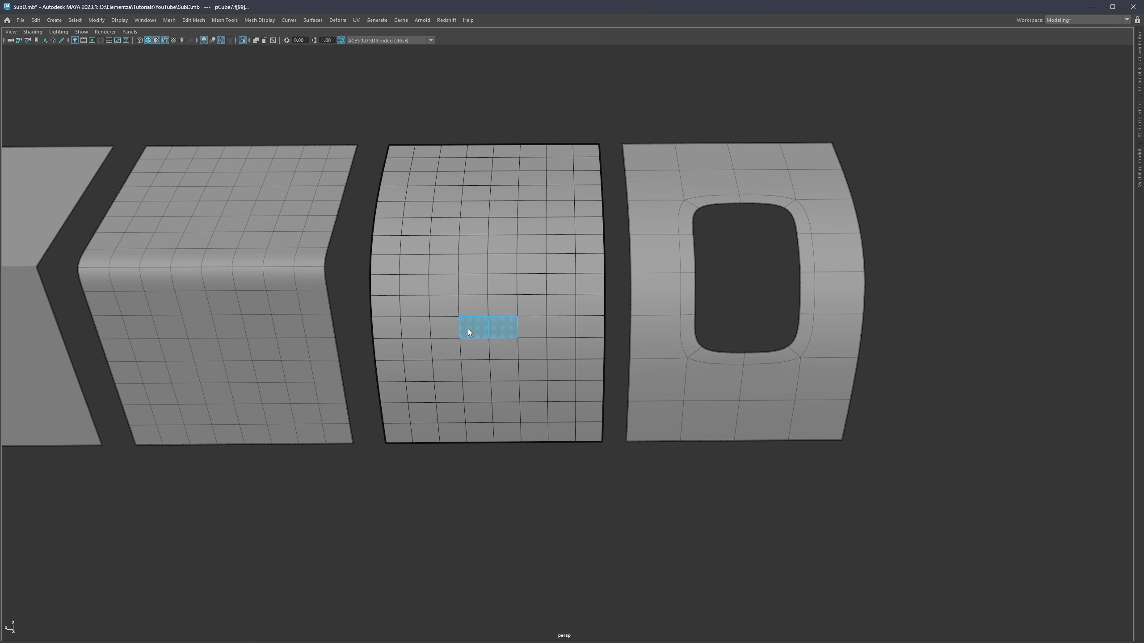
shift+double_click(479, 224)
shift+click(493, 220)
shift+double_click(503, 303)
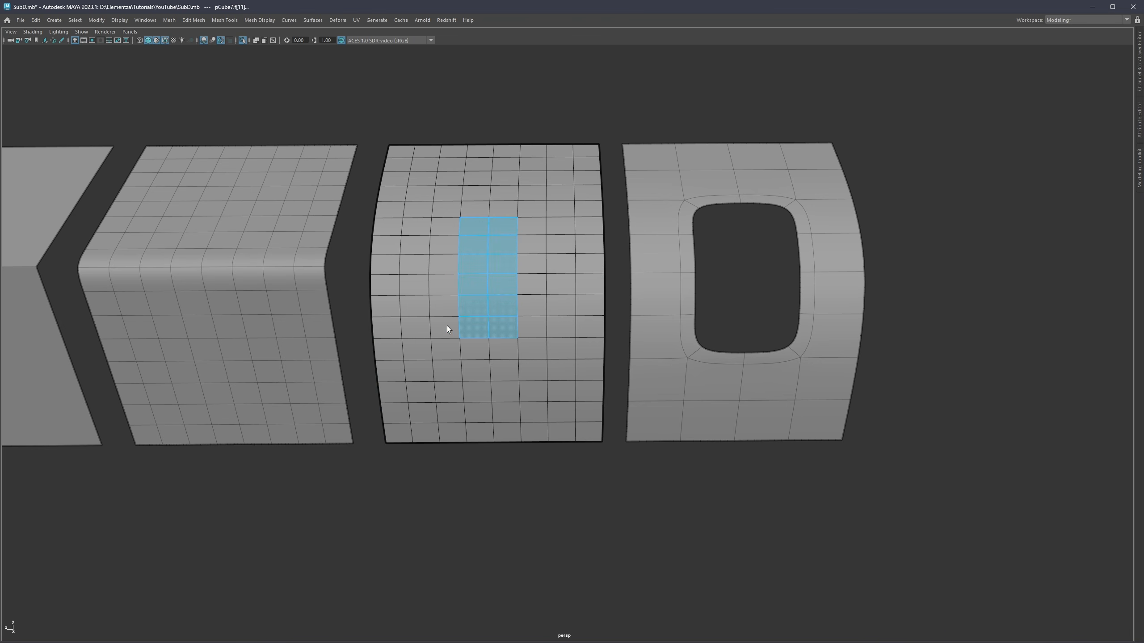
shift+double_click(451, 227)
shift+click(525, 227)
shift+double_click(526, 325)
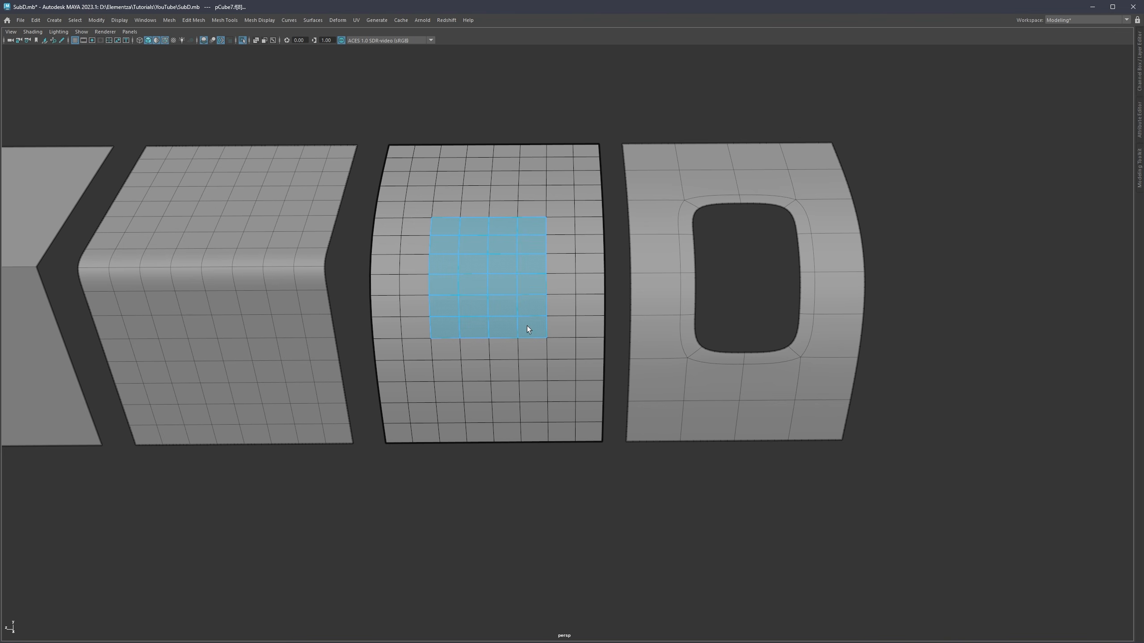
key(ctrl+e)
drag(789, 220, 836, 222)
key(Delete)
Select the two middle face columns below the third shape's window, down two full rows, and try deleting them before undoing the deletion
scroll(504, 370, up, 4)
alt+middle_drag(505, 369, 609, 329)
alt+drag(576, 337, 574, 301)
double_click(568, 300)
click(568, 293)
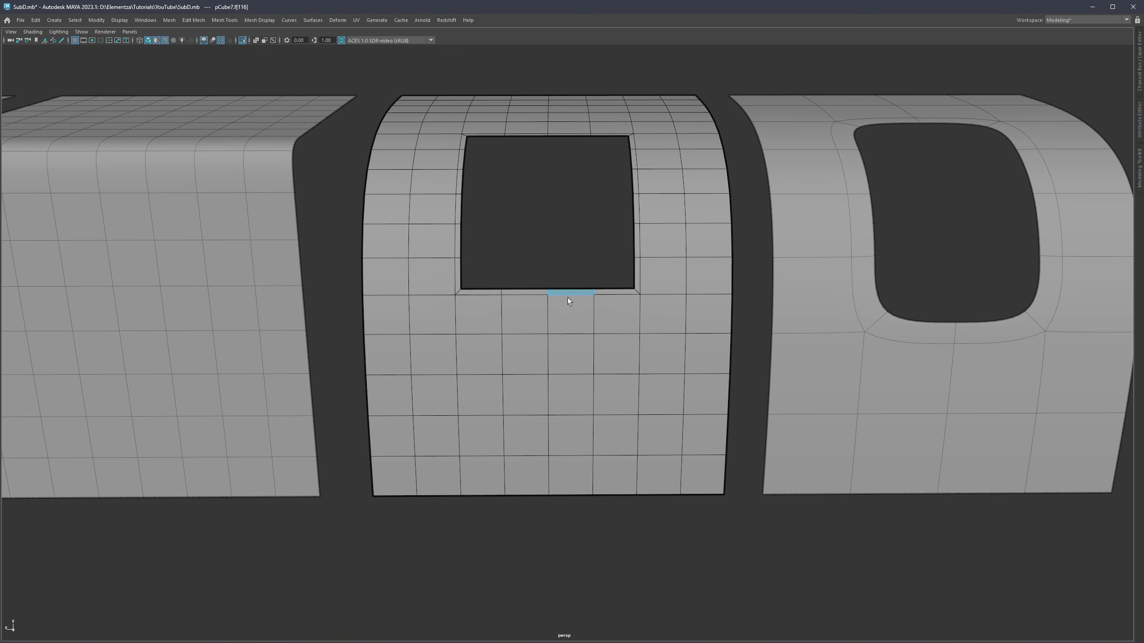
shift+click(572, 342)
shift+click(568, 321)
shift+click(540, 356)
shift+click(533, 292)
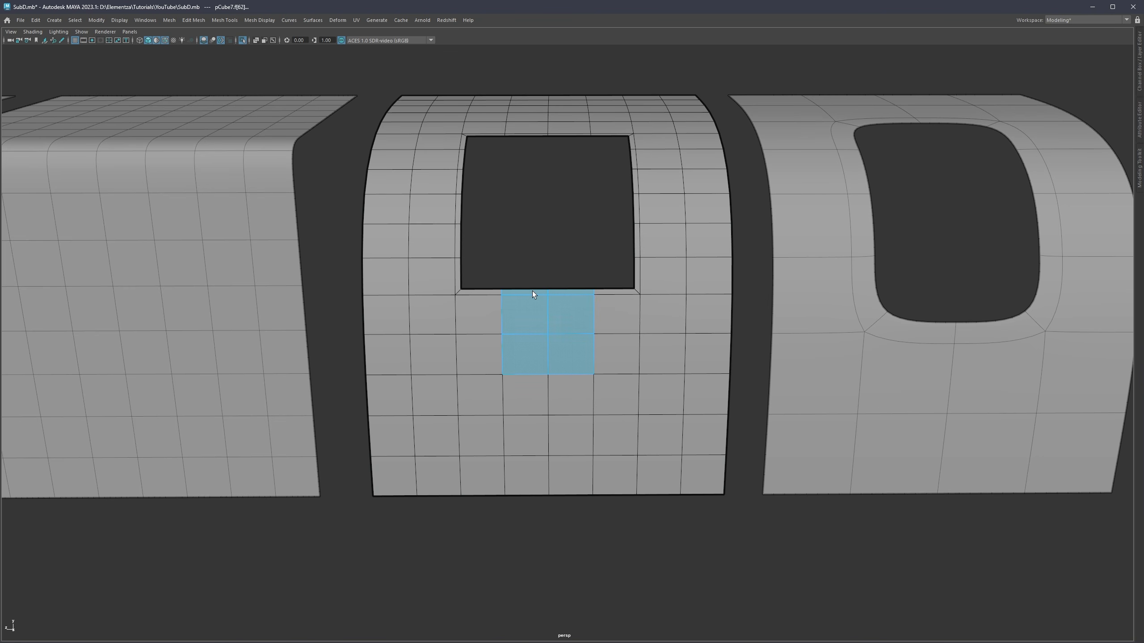
key(Delete)
key(ctrl+z)
Inset the selected faces below the window with a small Extrude offset and delete them with the strips above, forming a connected notch
scroll(609, 343, up, 2)
key(ctrl+e)
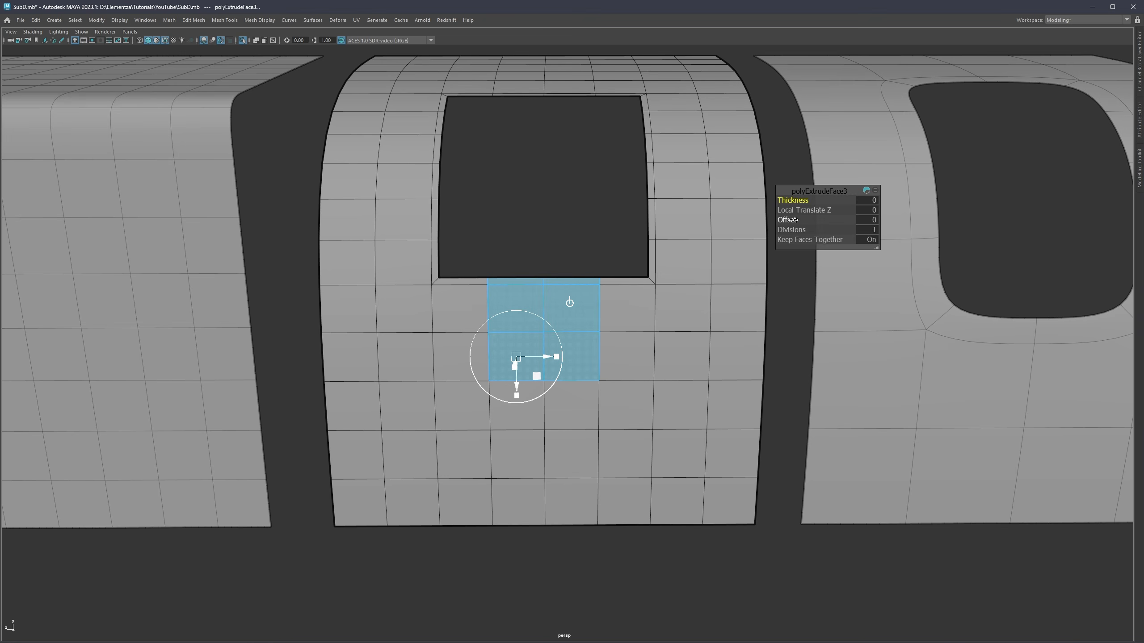
drag(793, 220, 819, 220)
key(q)
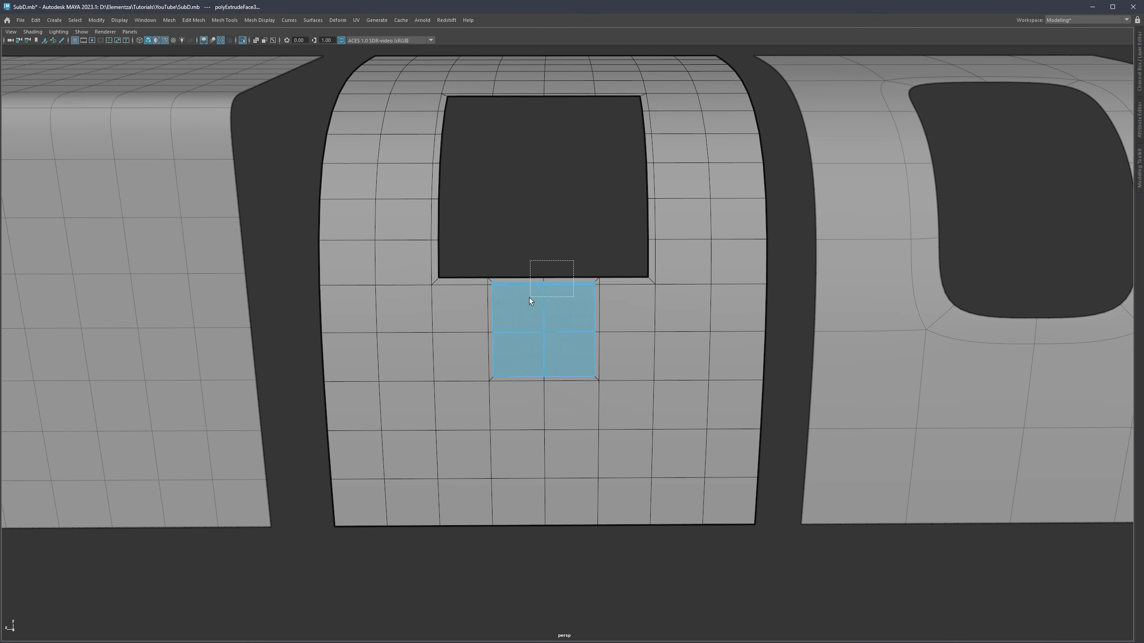
ctrl+drag(529, 298, 525, 313)
key(Delete)
drag(557, 275, 505, 337)
key(Delete)
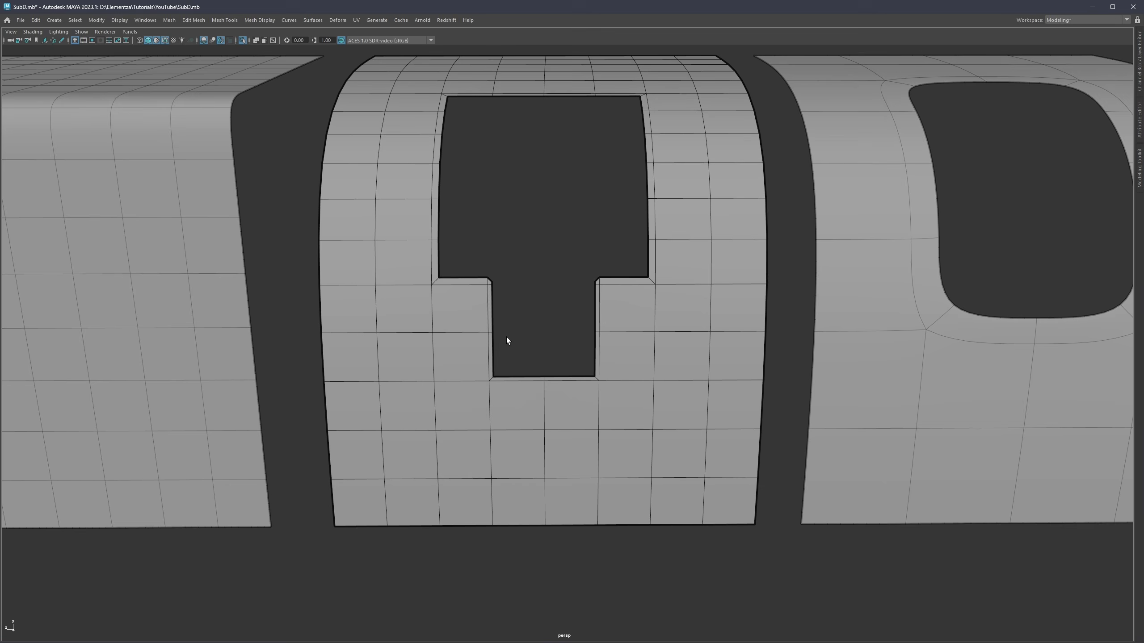
Turn on smooth preview for the third shape and inspect its notched opening beside the other shapes, hiding the wireframe overlay
scroll(513, 364, down, 2)
scroll(514, 364, up, 1)
scroll(534, 417, down, 3)
key(3)
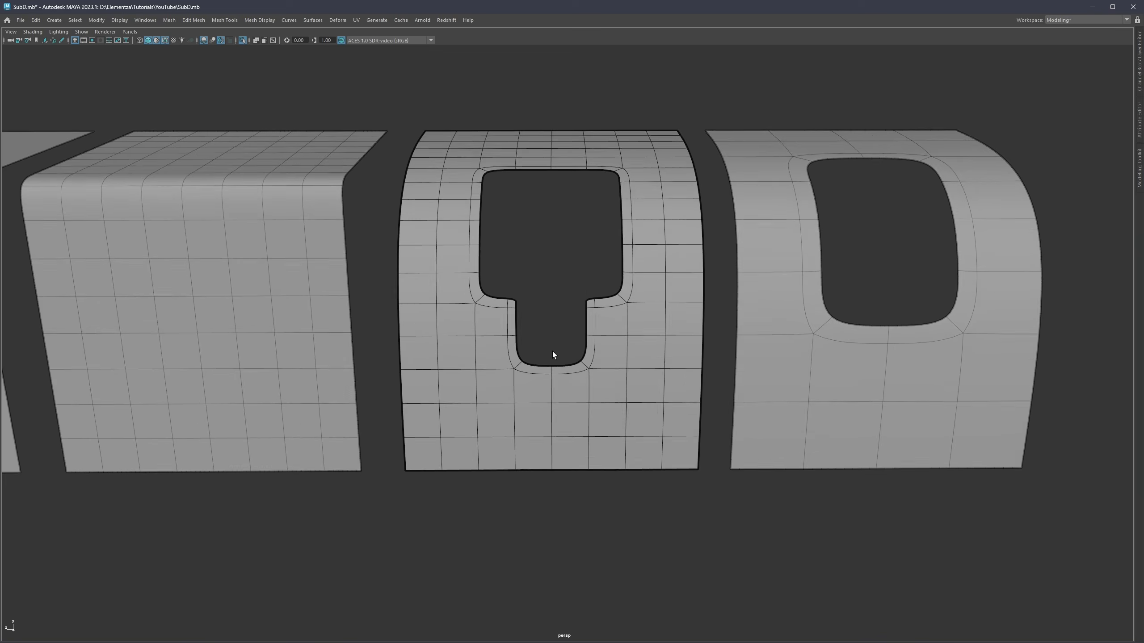
alt+drag(552, 355, 540, 383)
click(541, 512)
scroll(594, 356, down, 3)
alt+drag(594, 356, 565, 401)
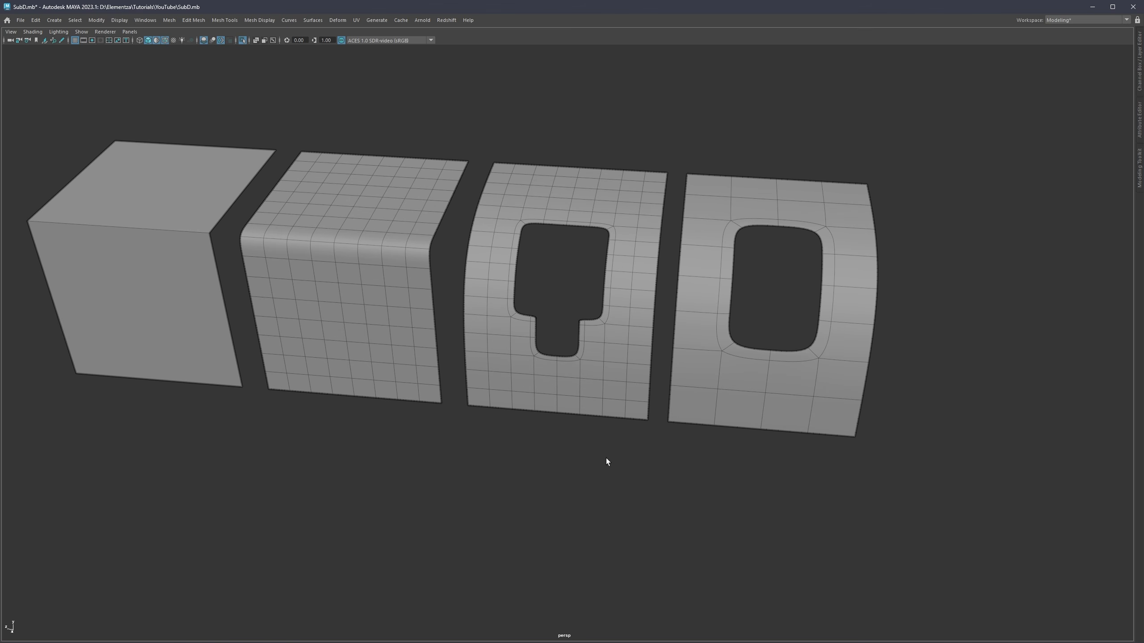
key(alt+5)
mouse_move(601, 225)
alt+mouse_down()
mouse_move(675, 233)
mouse_move(612, 226)
mouse_move(599, 236)
alt+mouse_up()
Undo the notch cut and the window deletion on the third shape, back to the selected inset faces
key(ctrl+z)
key(ctrl+z)
key(ctrl+z)
key(ctrl+z)
key(ctrl+z)
key(ctrl+z)
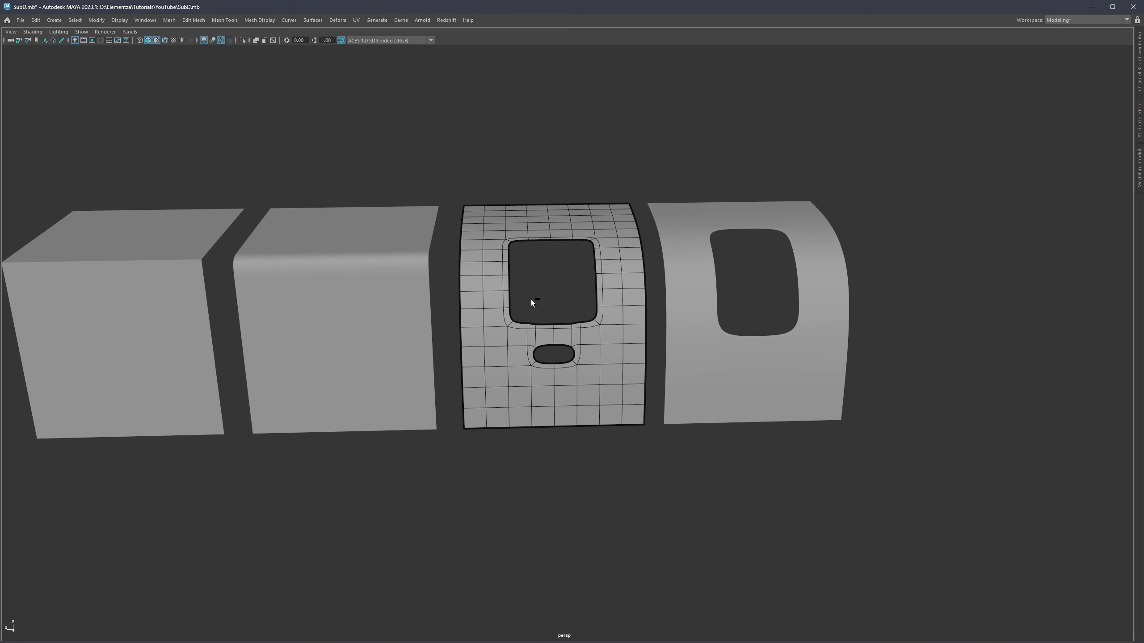
key(ctrl+z)
key(ctrl+z)
key(ctrl+z)
key(ctrl+z)
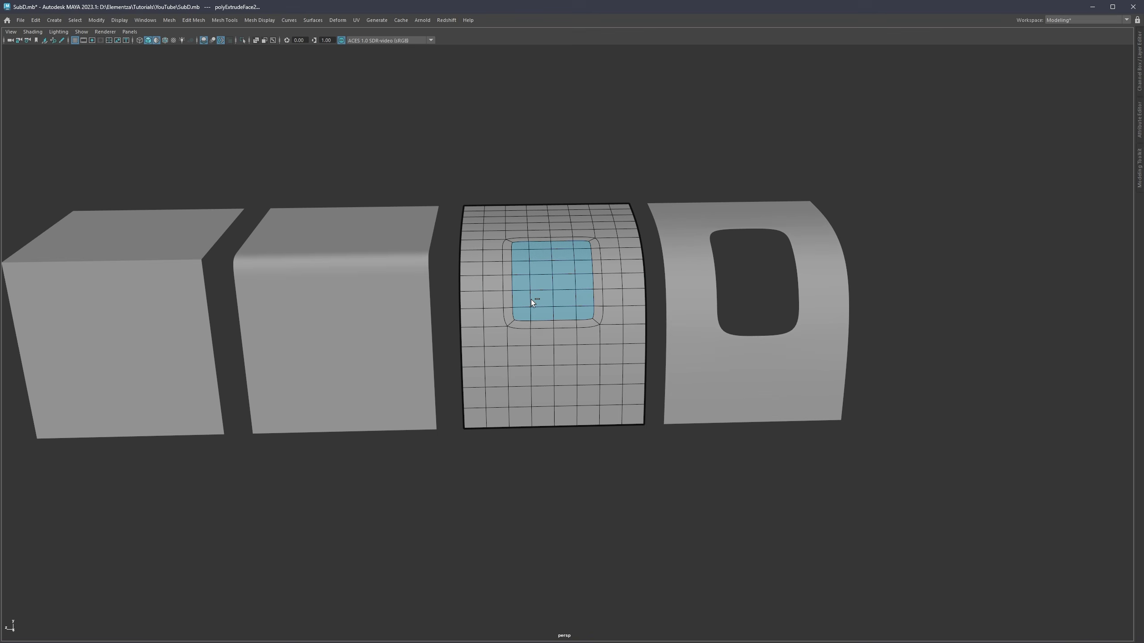
Replace the third shape's inset mesh with a denser, uninterrupted face grid by applying a Smooth subdivision
mouse_move(541, 324)
right_down()
mouse_move(574, 304)
mouse_move(544, 363)
mouse_move(543, 333)
mouse_move(561, 316)
right_up()
right_drag(541, 265, 541, 296)
mouse_move(542, 225)
alt+mouse_down()
mouse_move(545, 265)
mouse_move(545, 231)
alt+mouse_up()
Select a rectangular block of faces six columns wide in the middle of the third shape's curved surface
click(546, 236)
shift+double_click(540, 334)
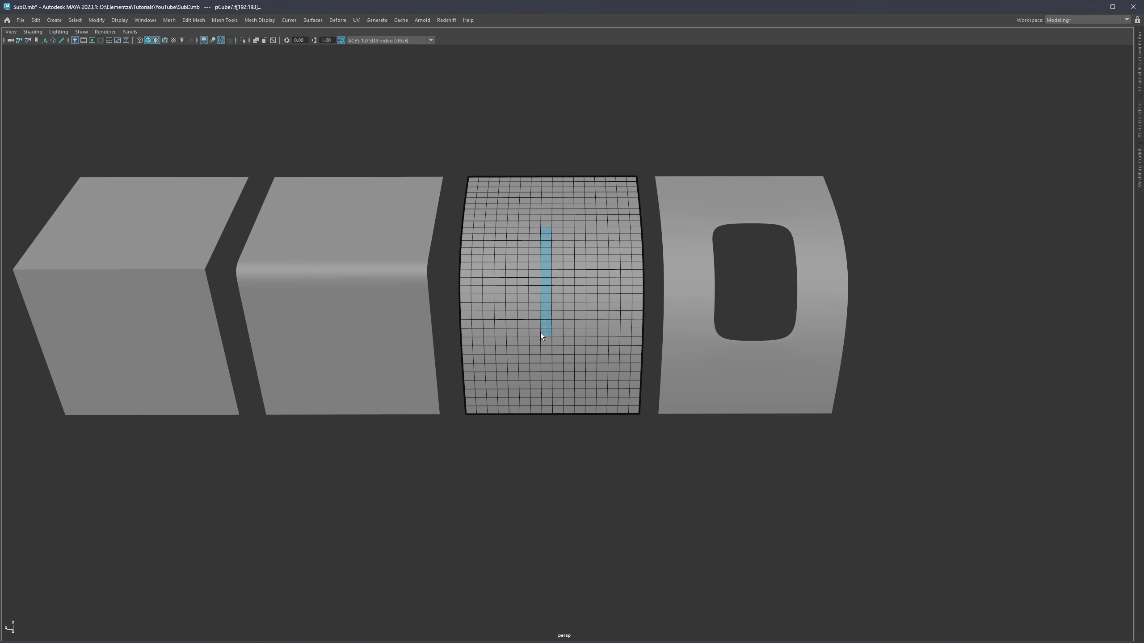
shift+click(559, 225)
shift+double_click(553, 339)
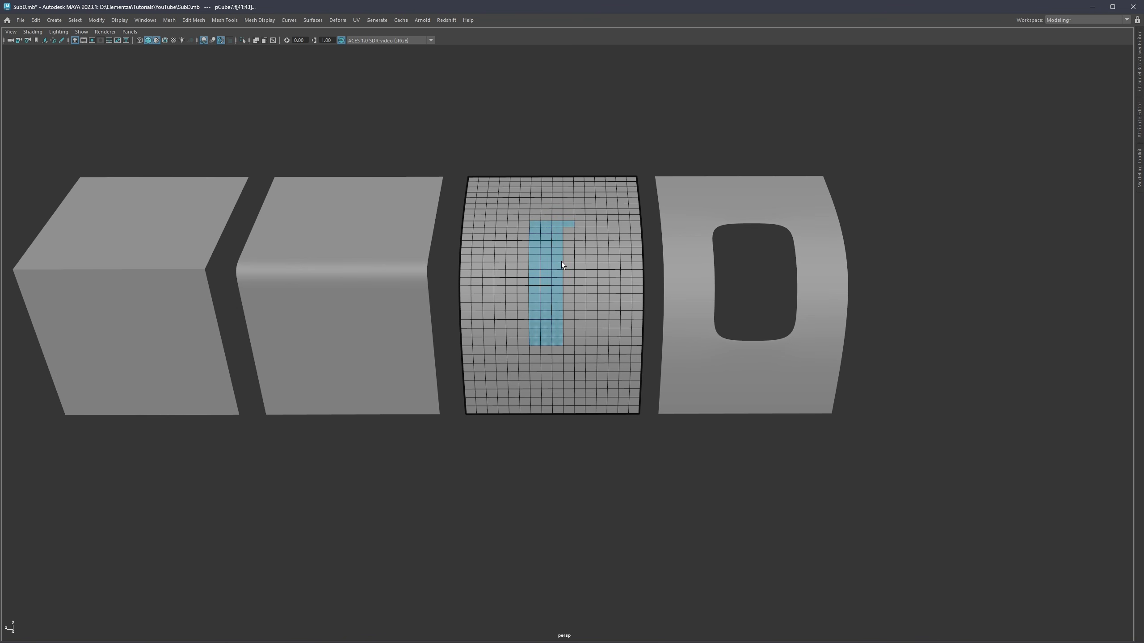
shift+double_click(579, 226)
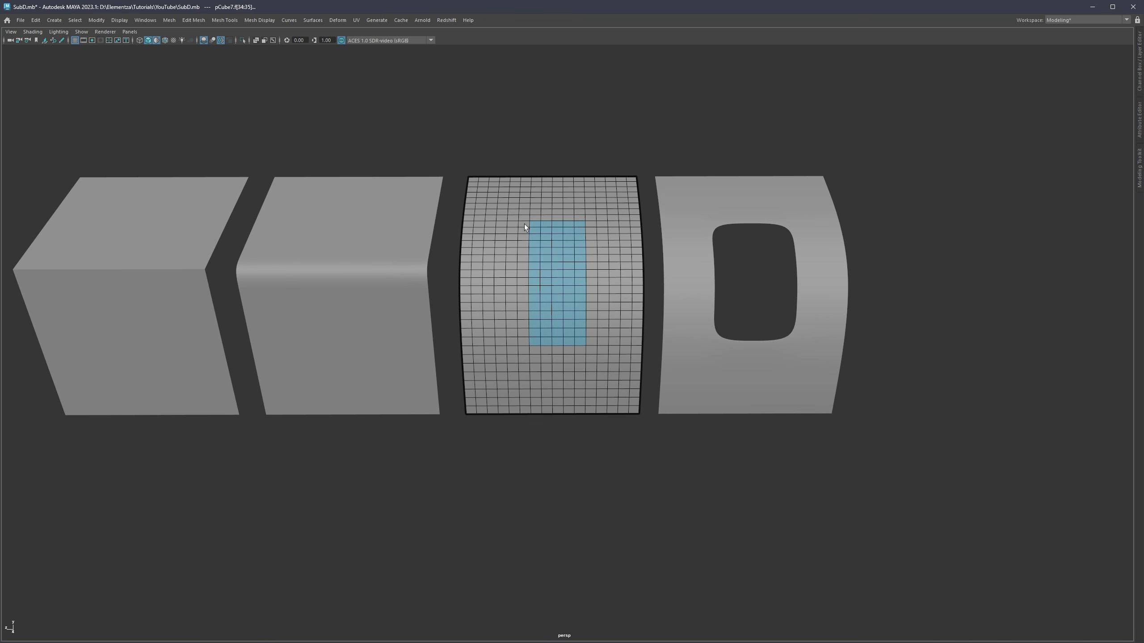
shift+double_click(522, 344)
alt+right_drag(522, 343, 594, 339)
alt+drag(594, 339, 530, 306)
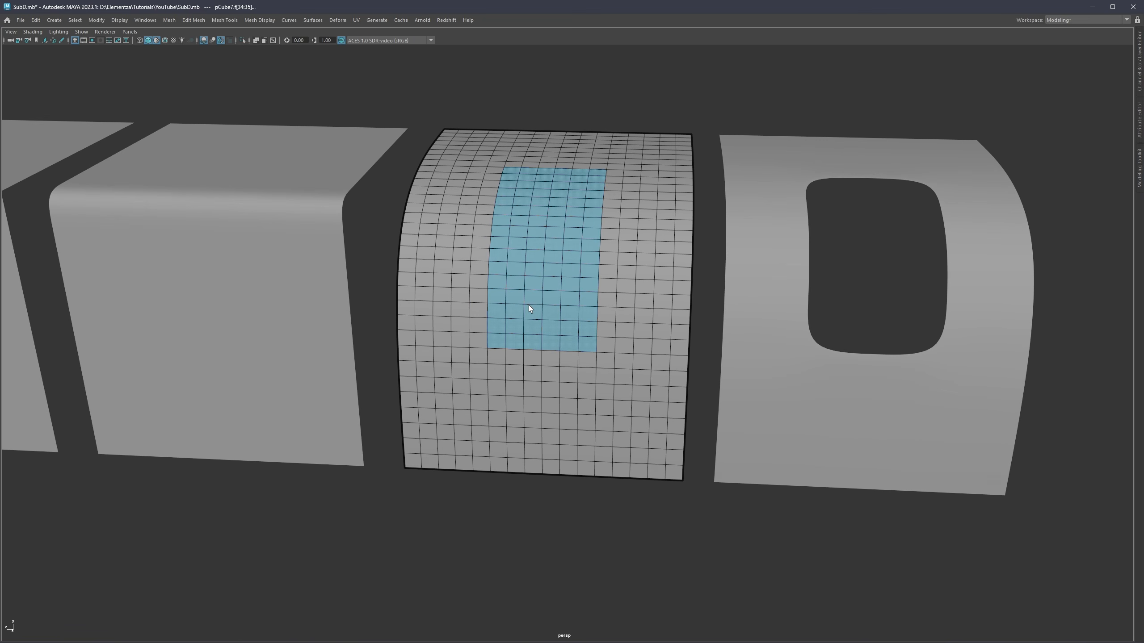
Inset the selected block with a small Extrude offset and delete the inner faces to cut a window
key(ctrl+e)
click(786, 221)
drag(842, 224, 851, 224)
key(Delete)
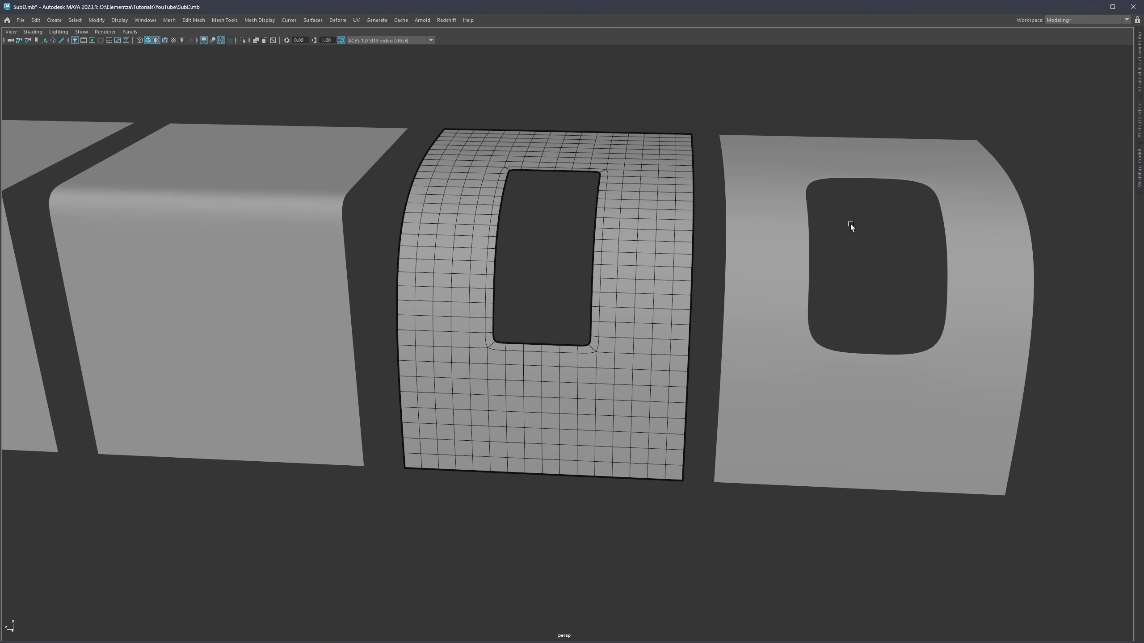
Turn on smooth preview for the third shape and inspect its new window, then select the shape
key(1)
key(3)
scroll(772, 179, down, 3)
click(565, 534)
alt+drag(575, 356, 594, 181)
click(652, 246)
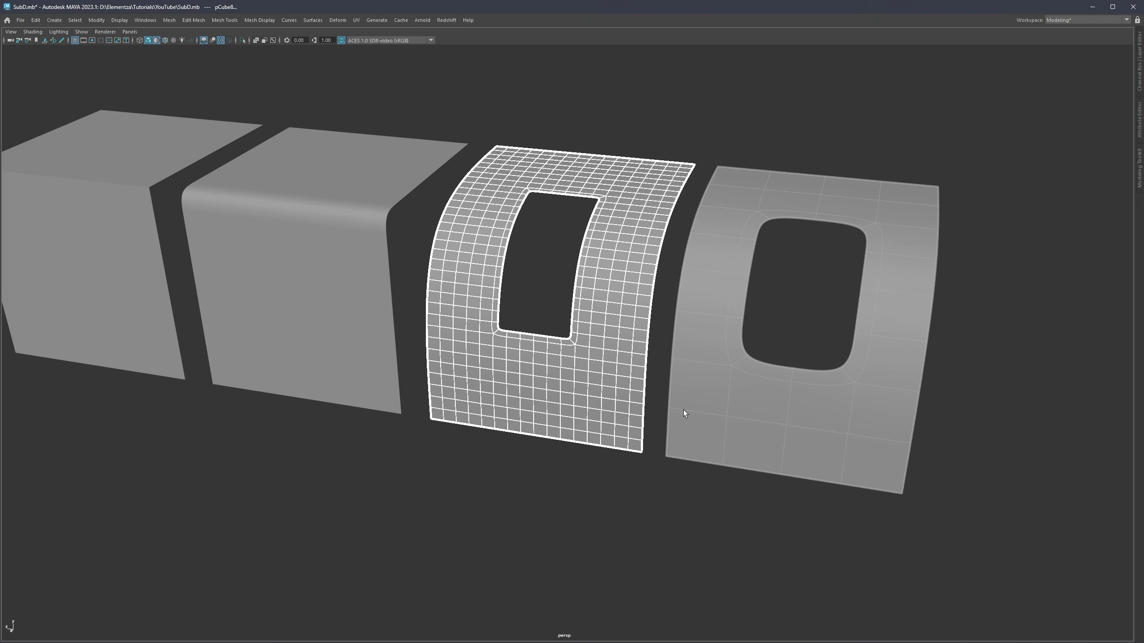
Switch to scene lighting without the wireframe overlay and isolate the two curved shapes to compare their surface shading
key(alt+5)
key(alt+6)
key(alt+5)
click(617, 498)
key(ctrl+z)
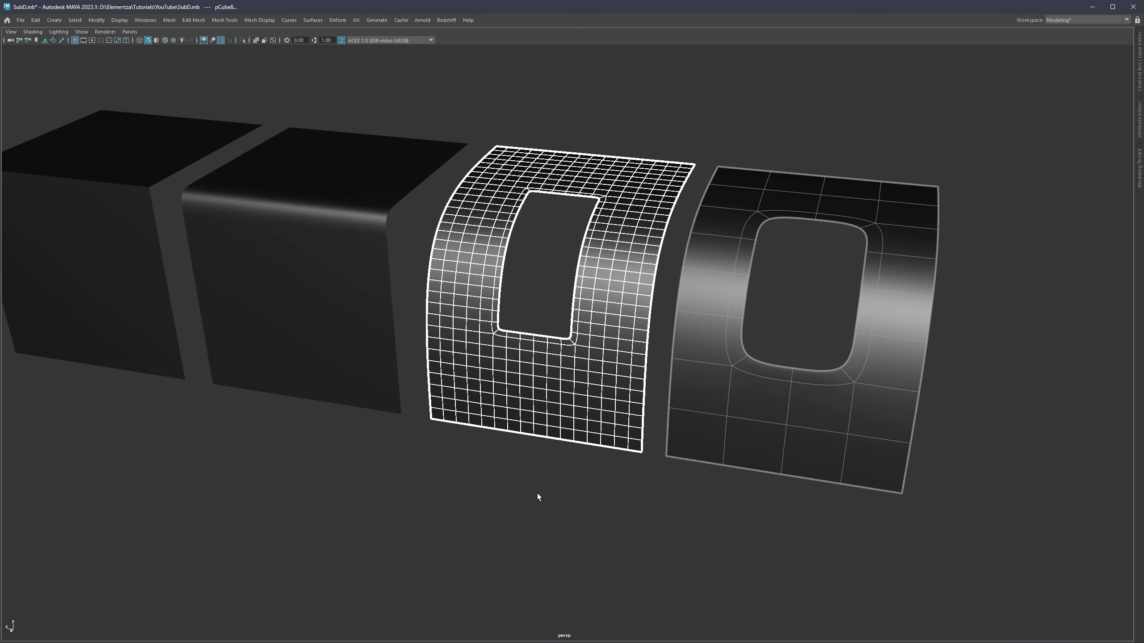
key(ctrl+1)
alt+drag(567, 488, 501, 358)
click(523, 345)
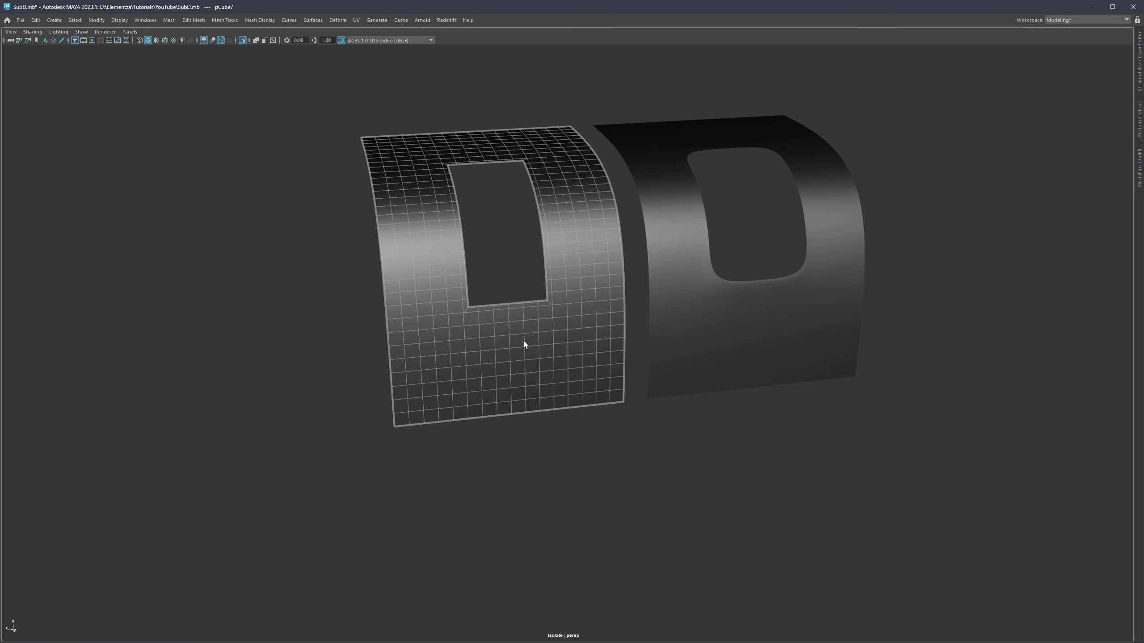
Restore default lighting and delete the two middle face columns below the third shape's window, including the rim strip and four full rows
scroll(524, 341, up, 3)
alt+middle_drag(497, 332, 531, 339)
alt+drag(531, 339, 526, 322)
key(alt+6)
alt+middle_drag(598, 352, 553, 288)
mouse_move(554, 288)
alt+mouse_down()
mouse_move(544, 293)
mouse_move(547, 273)
alt+mouse_up()
key(F11)
click(533, 264)
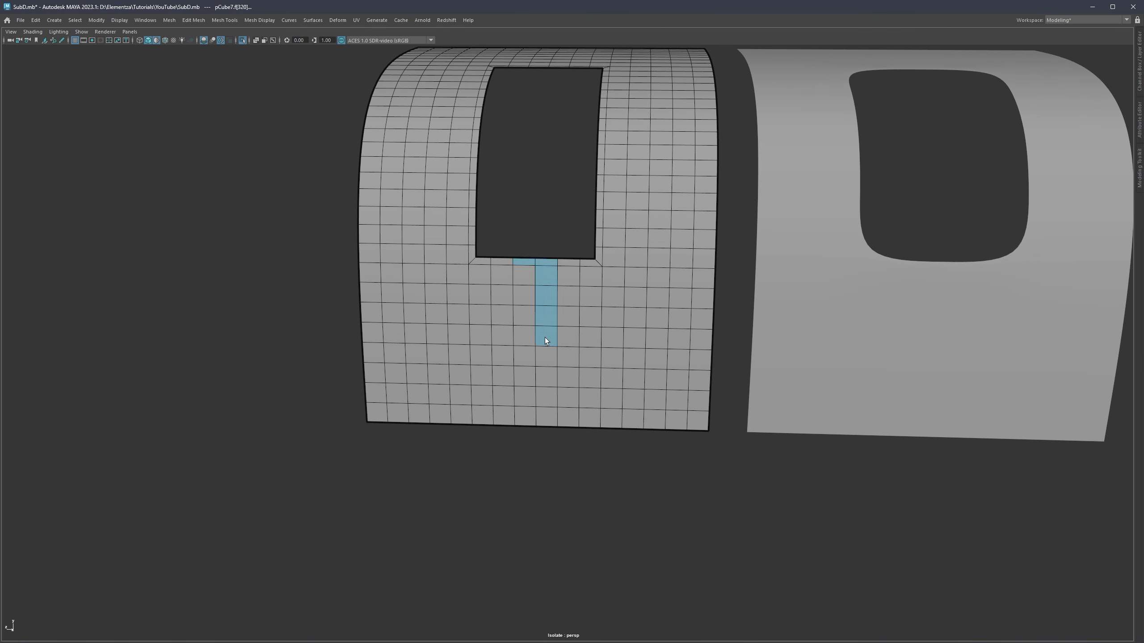
shift+double_click(523, 262)
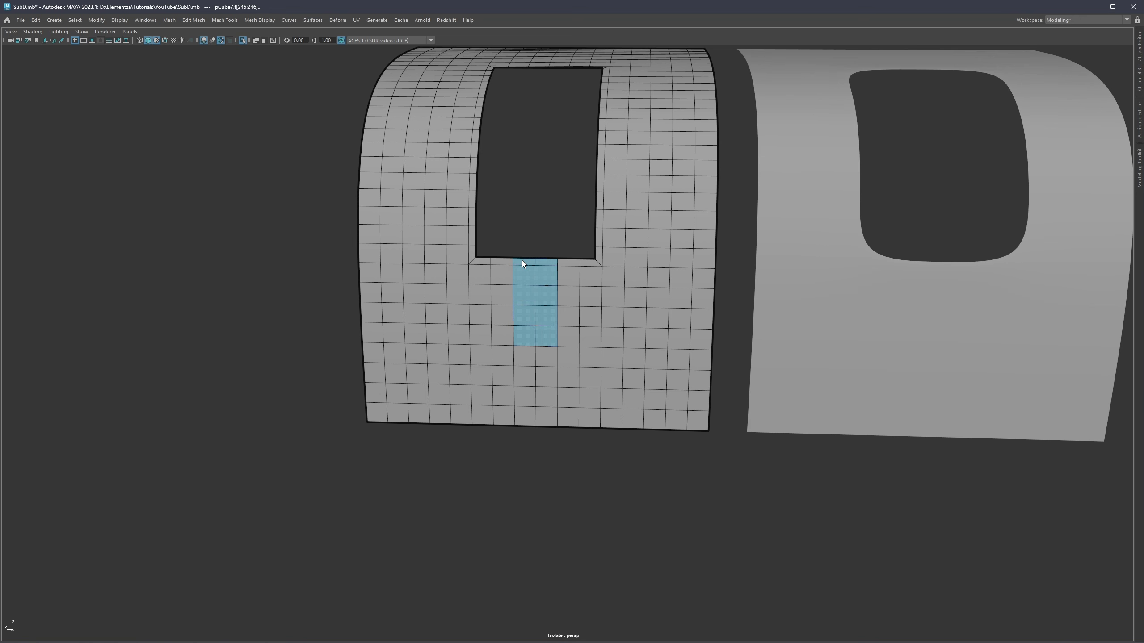
key(Delete)
Use Multi-Cut to add a diagonal edge and a short supporting edge at the notch's lower-right corner
scroll(544, 327, down, 2)
scroll(533, 345, up, 5)
key(ctrl+shift+x)
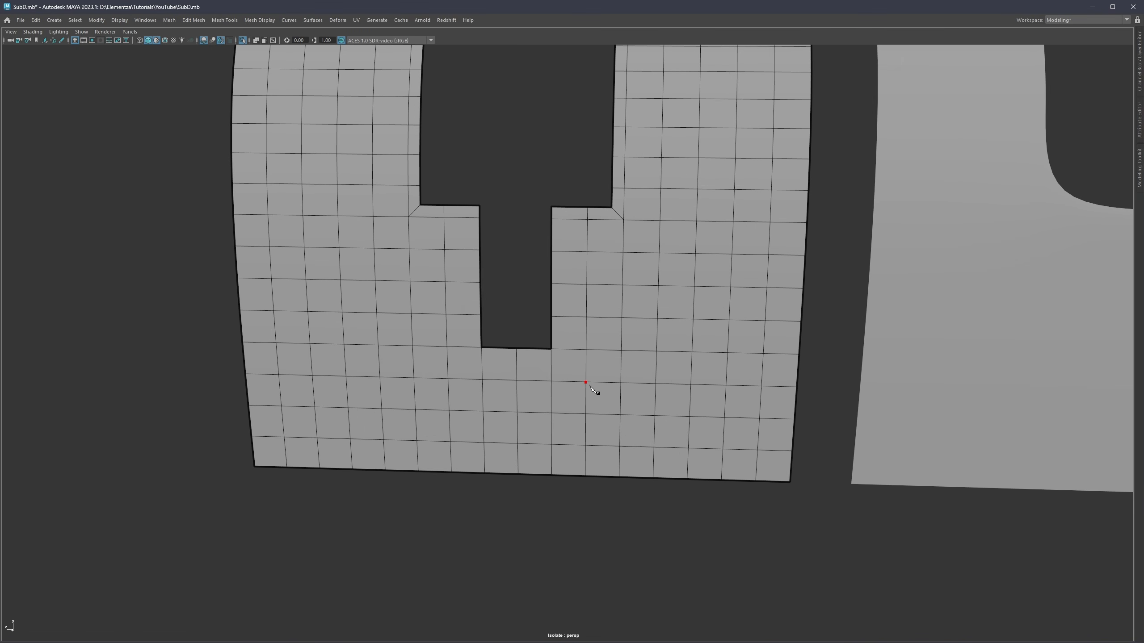
click(586, 382)
click(552, 350)
right_click(555, 350)
click(585, 350)
click(552, 340)
right_click(552, 340)
key(q)
Delete the redundant edge beside the notch's lower-right corner and turn on smooth preview for the third shape
click(551, 368)
click(552, 360)
right_drag(549, 341, 545, 446)
shift+click(563, 351)
key(ctrl+Delete)
key(3)
click(548, 467)
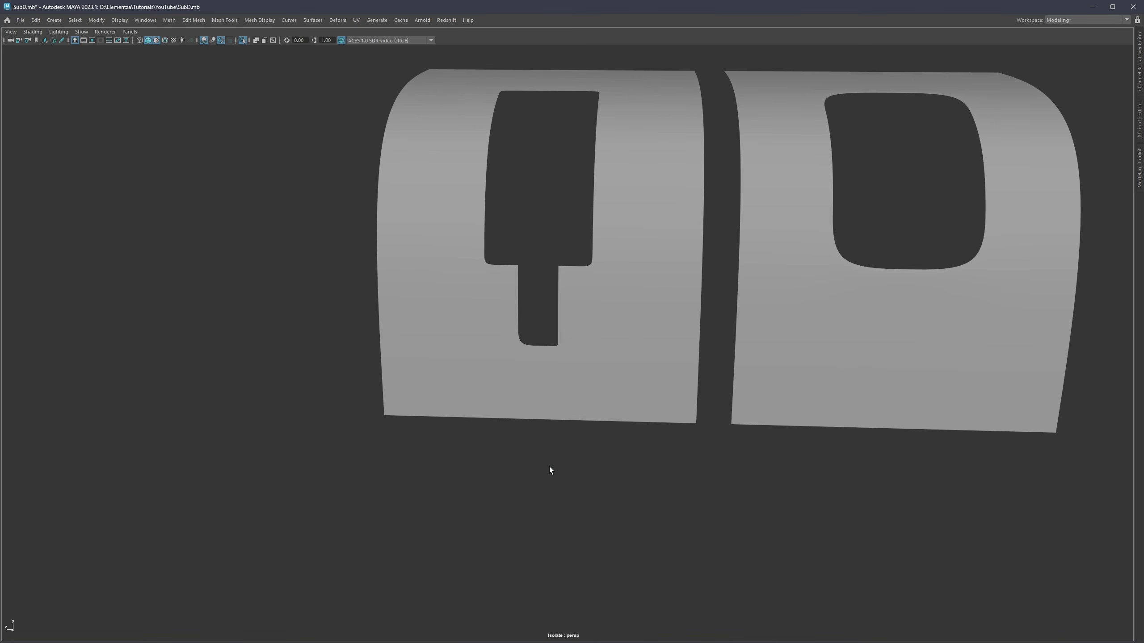
Examine both curved shapes with the wireframe overlay and scene lighting toggled, then end isolation to view all four shapes
scroll(577, 329, down, 3)
scroll(554, 349, up, 2)
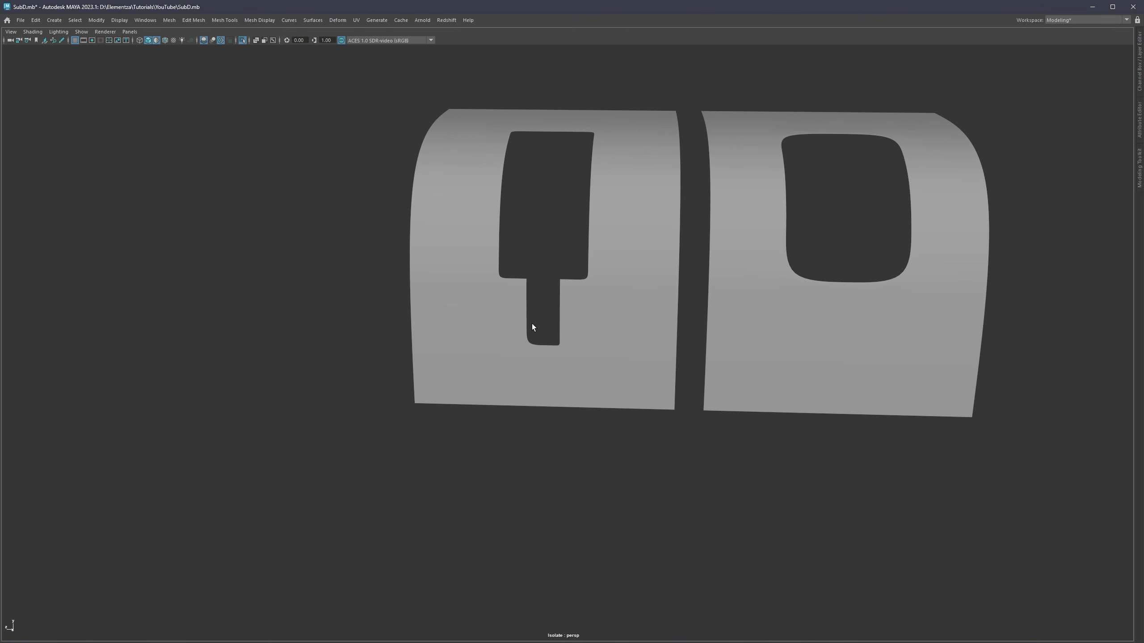
scroll(563, 327, down, 4)
alt+drag(598, 324, 586, 328)
key(alt+5)
key(alt+6)
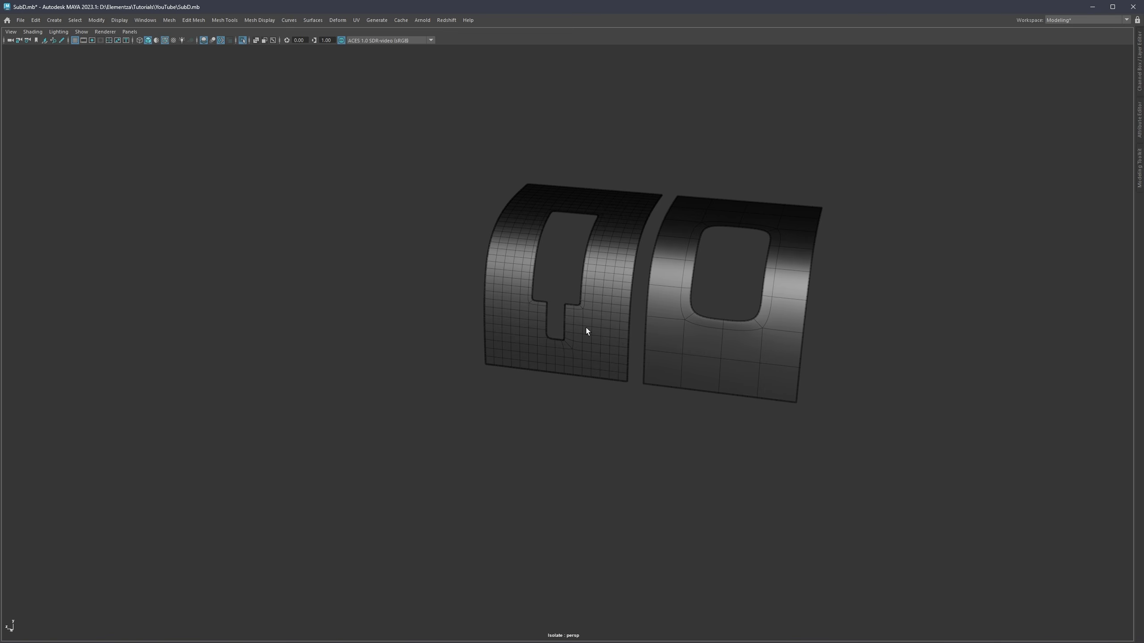
key(alt+6)
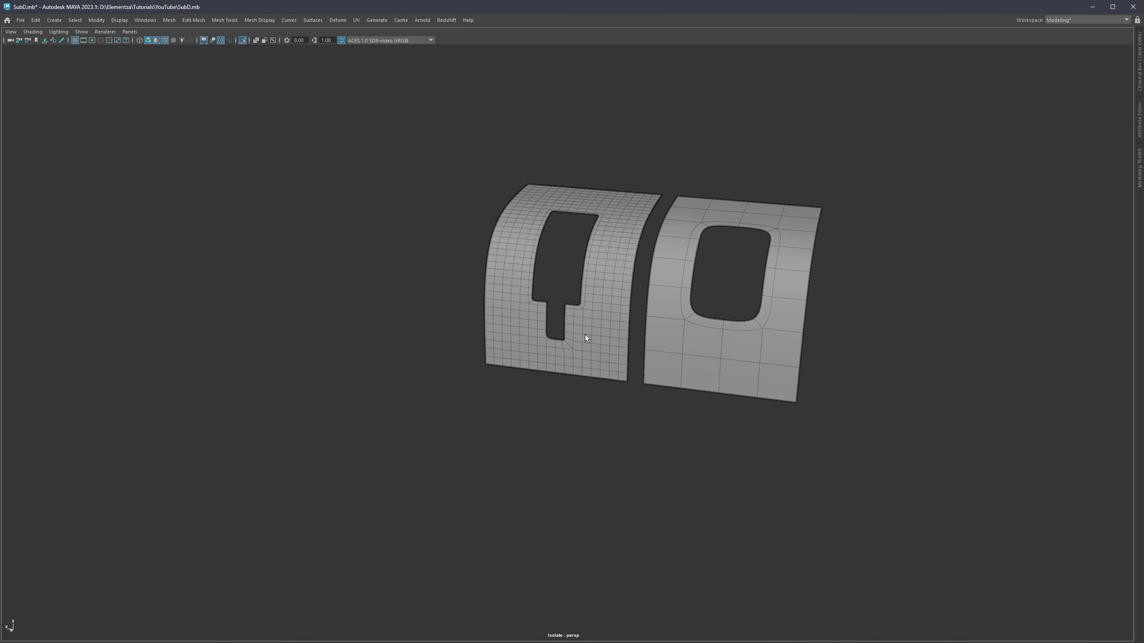
key(alt+5)
key(ctrl+1)
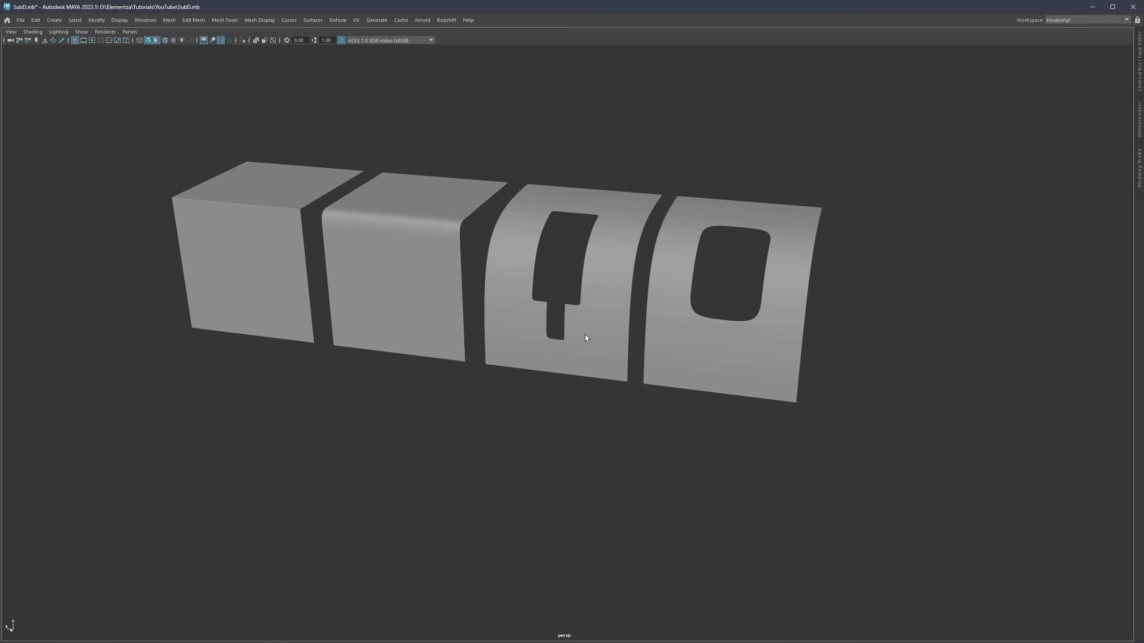
alt+middle_drag(303, 223, 402, 290)
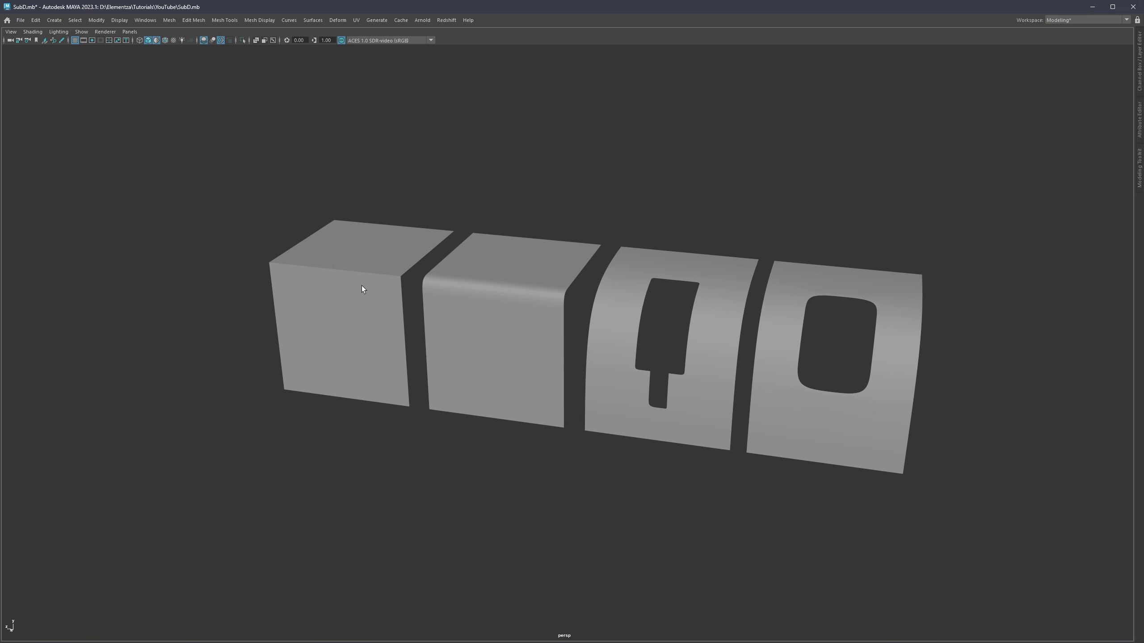
scroll(885, 397, up, 1)
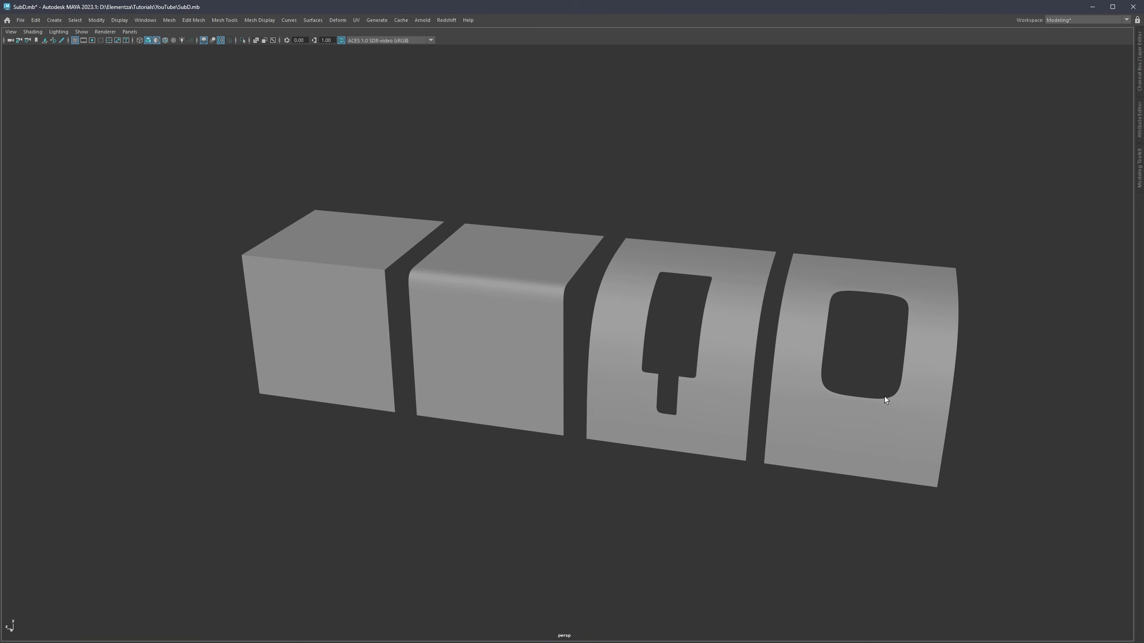
Show the wireframe overlay on all shapes, then select, isolate and frame the fourth shape
alt+middle_drag(885, 396, 684, 367)
key(alt+5)
scroll(636, 382, up, 4)
alt+drag(636, 382, 670, 221)
click(719, 359)
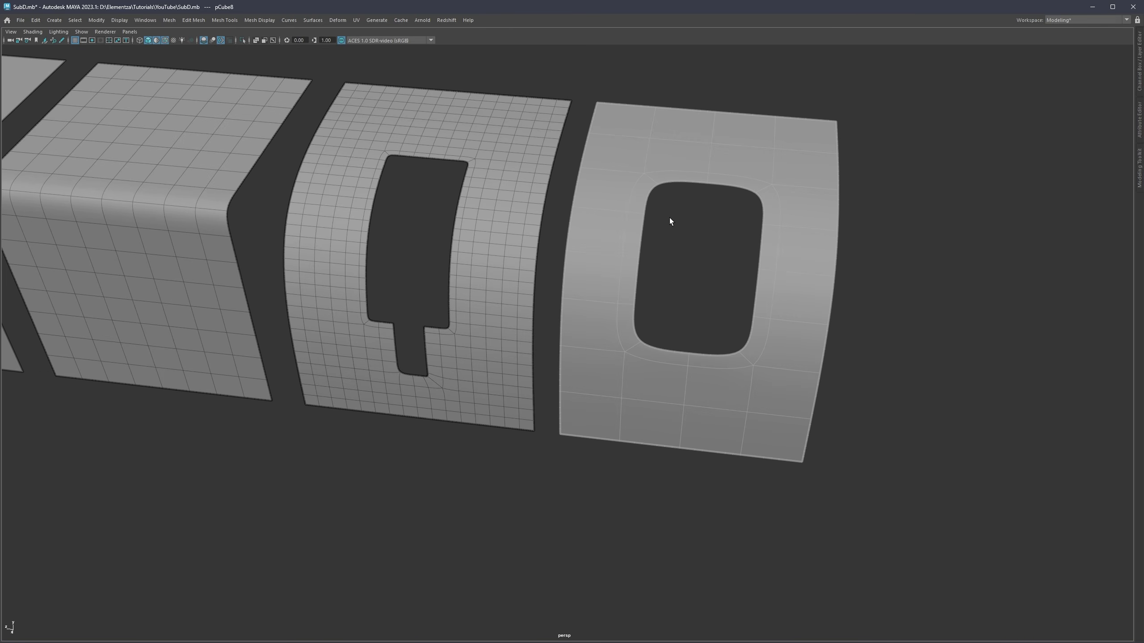
alt+drag(650, 184, 657, 179)
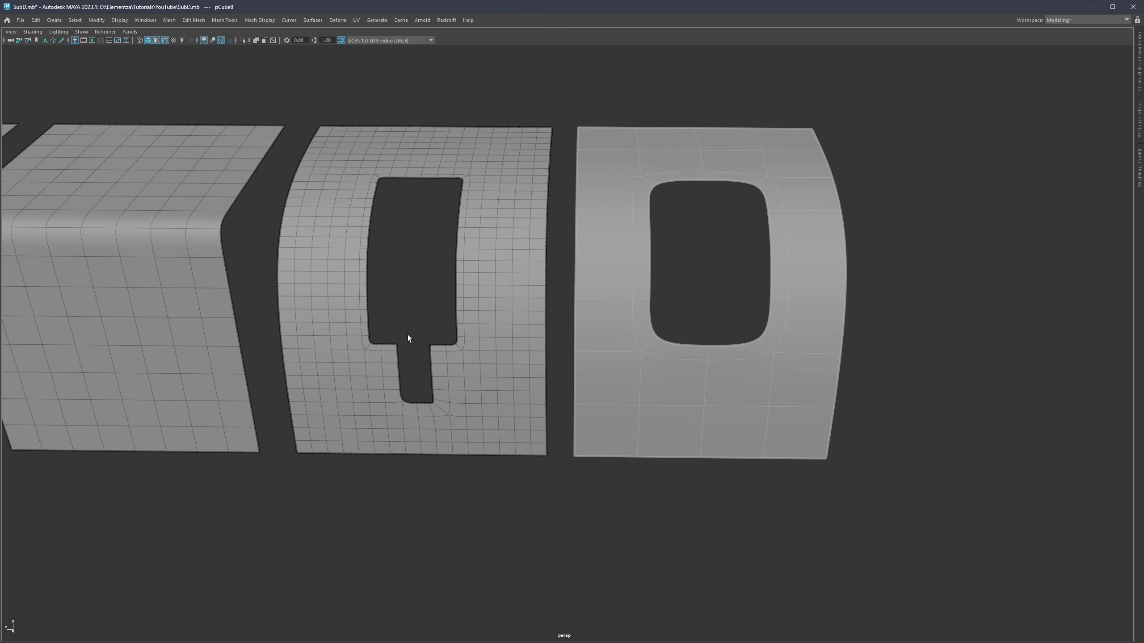
key(ctrl+1)
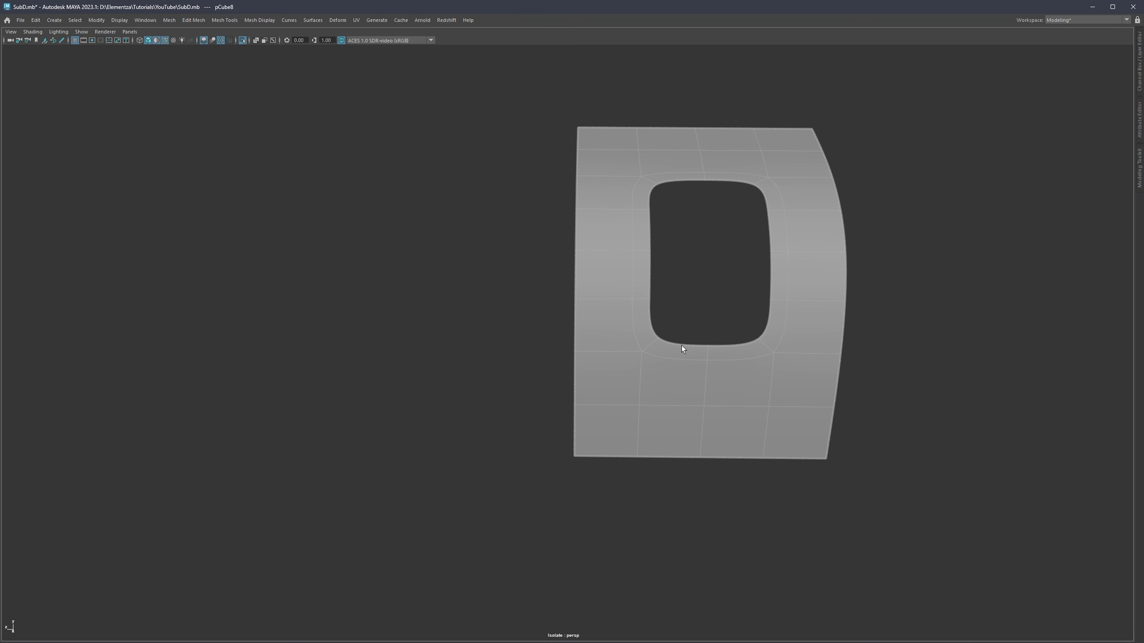
key(f)
Apply Smooth with 1 division to the fourth shape and compare its window with smooth preview on and off
shift+right_drag(679, 213, 653, 264)
click(817, 314)
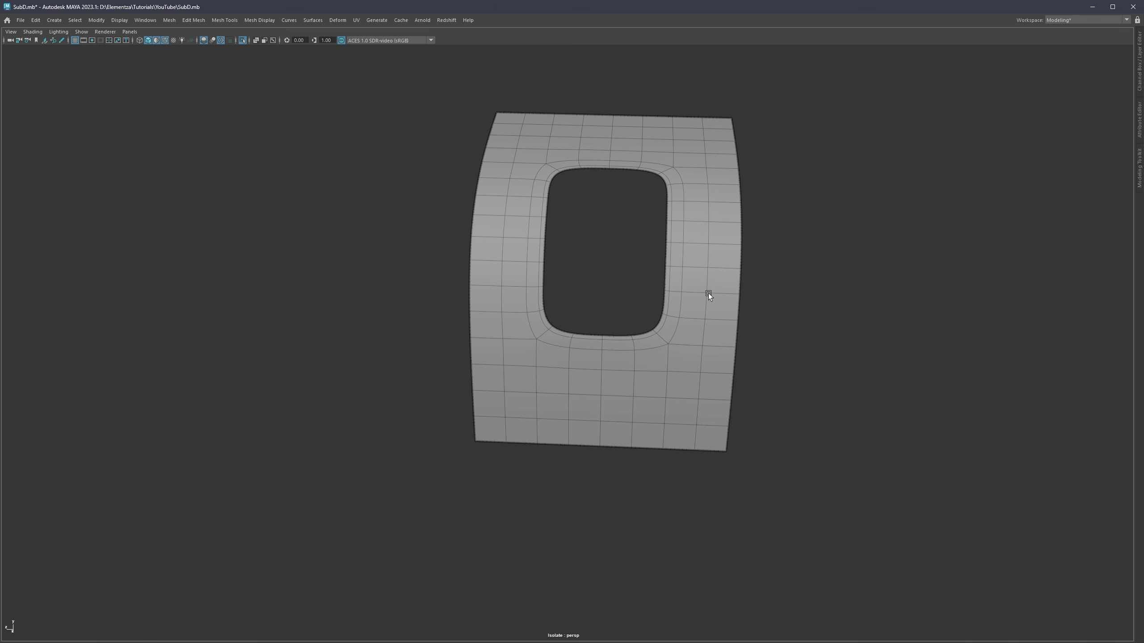
click(706, 218)
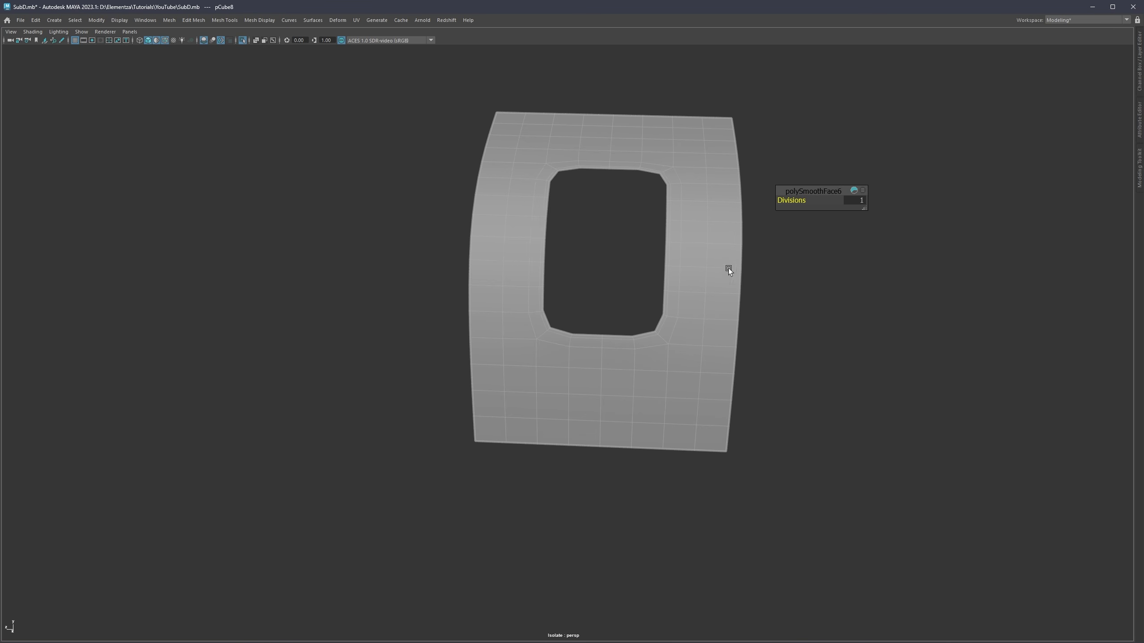
alt+drag(728, 268, 779, 307)
key(3)
key(q)
key(1)
key(3)
alt+drag(691, 298, 659, 299)
key(1)
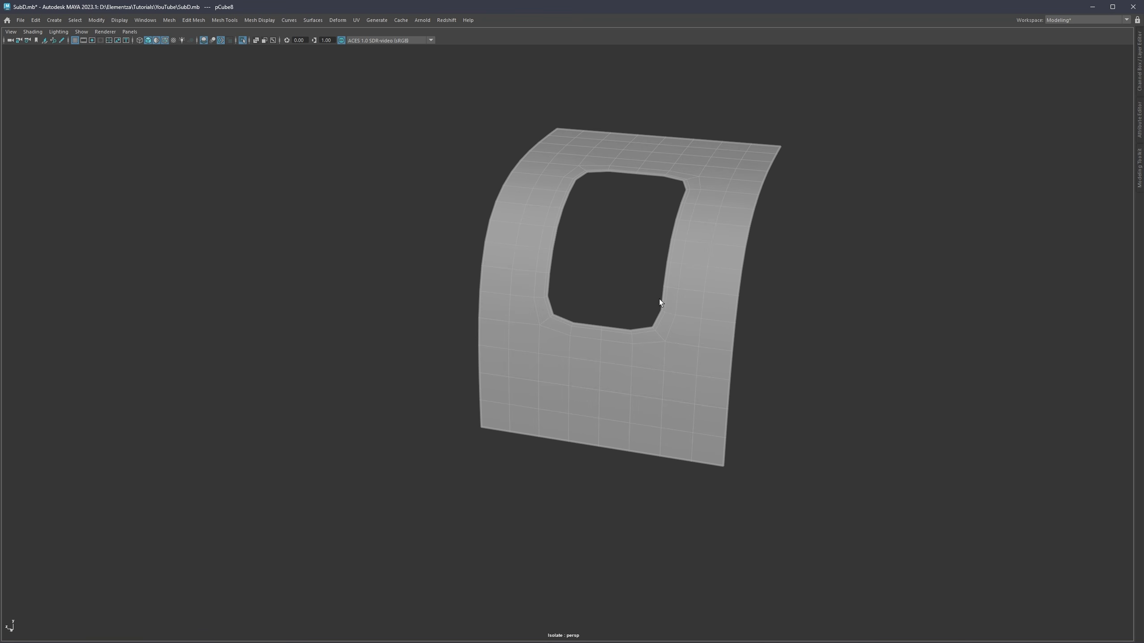
Apply a second Smooth with 1 division to the fourth shape and inspect the denser rounded window
alt+drag(587, 311, 644, 317)
key(F11)
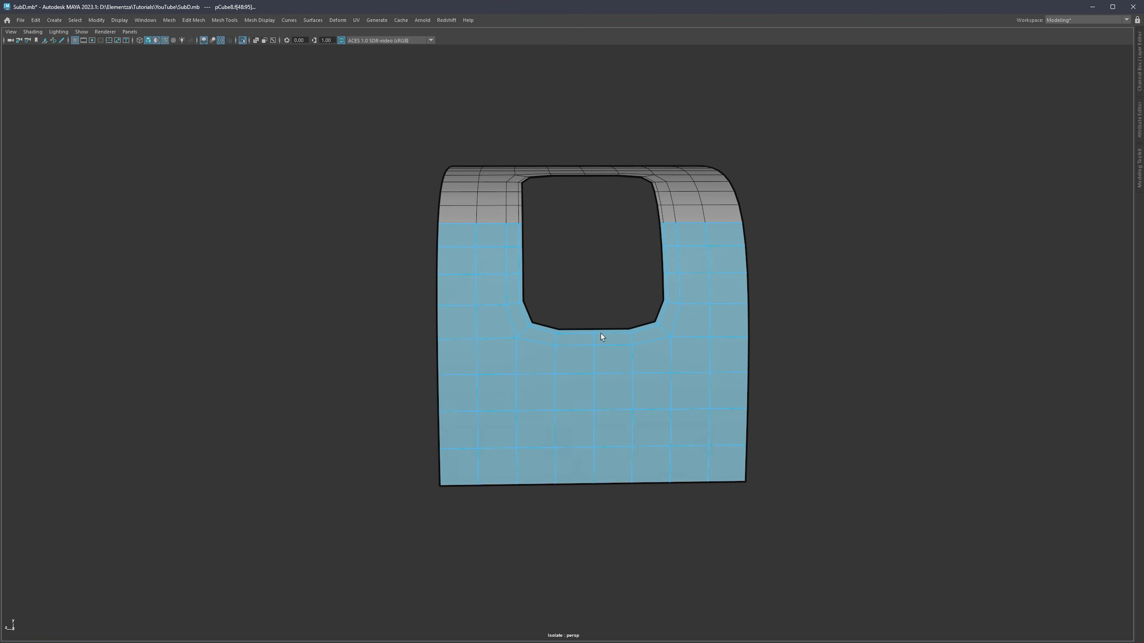
right_drag(620, 386, 658, 368)
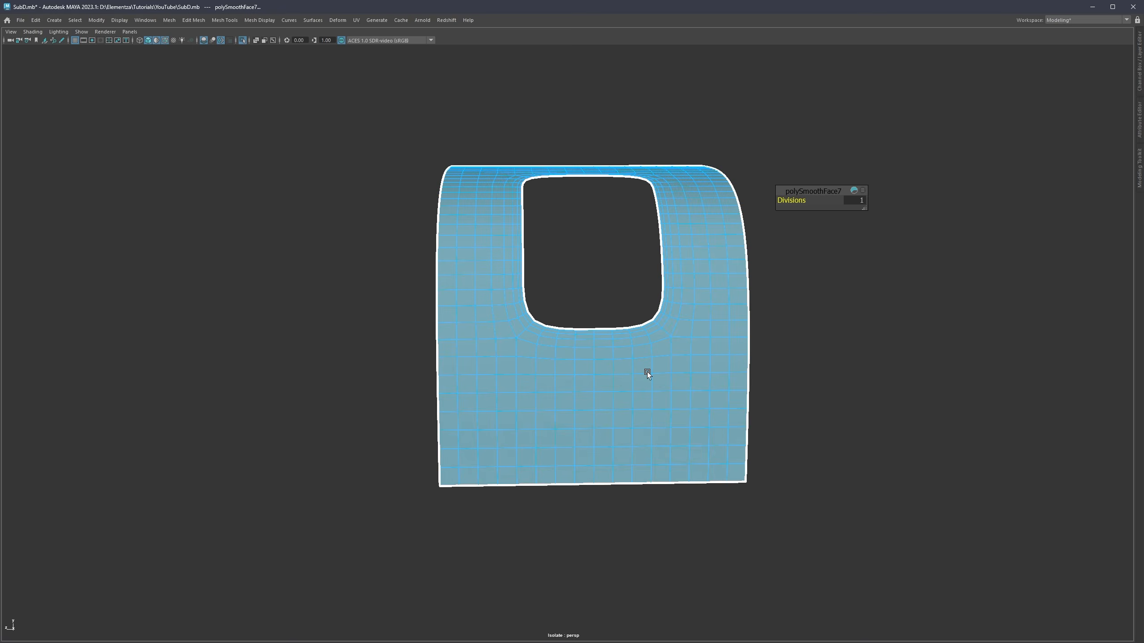
click(581, 279)
alt+drag(563, 266, 515, 288)
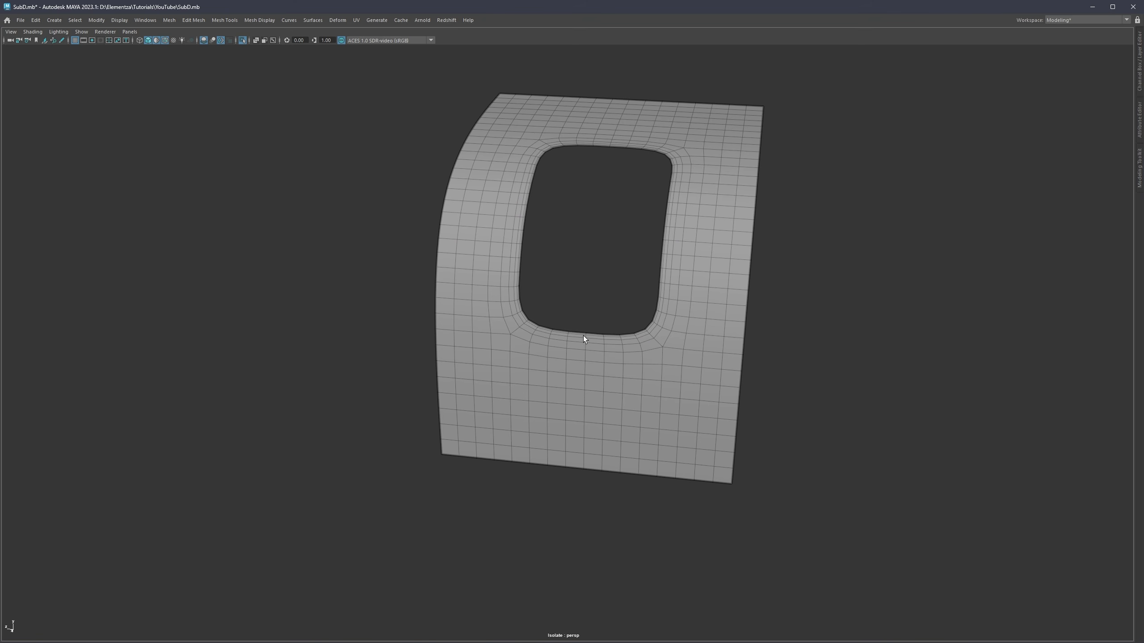
End isolation of the fourth shape and compare the mesh density of all four shapes
alt+drag(582, 336, 582, 344)
key(ctrl+1)
scroll(584, 358, down, 3)
alt+middle_drag(523, 358, 680, 356)
scroll(680, 356, down, 2)
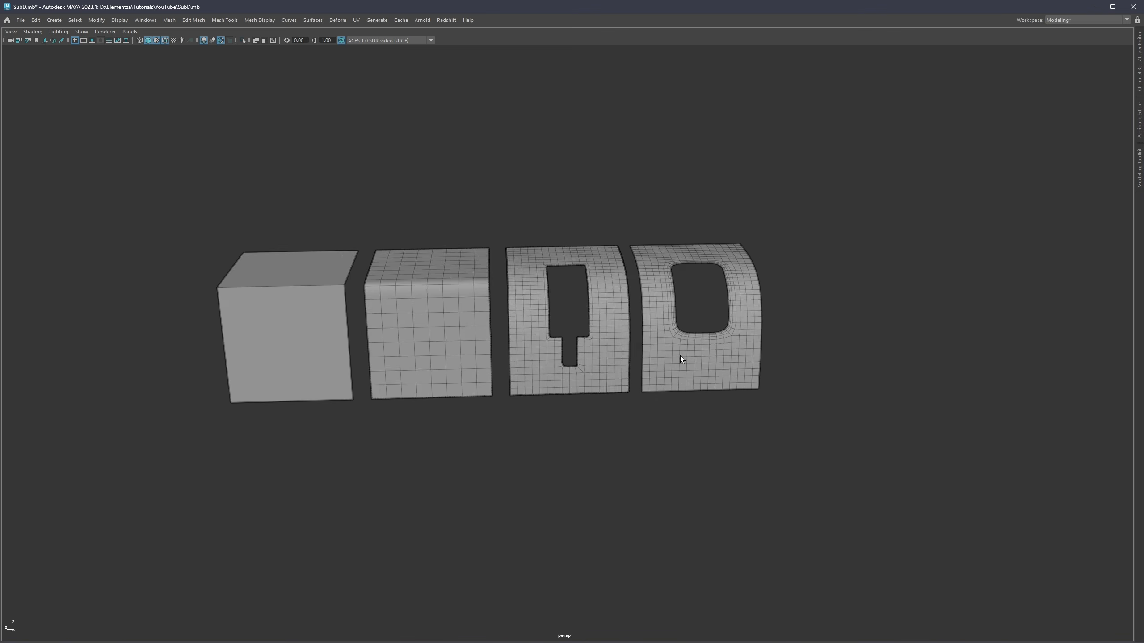
alt+drag(680, 356, 622, 349)
scroll(622, 349, up, 2)
alt+middle_drag(622, 349, 643, 359)
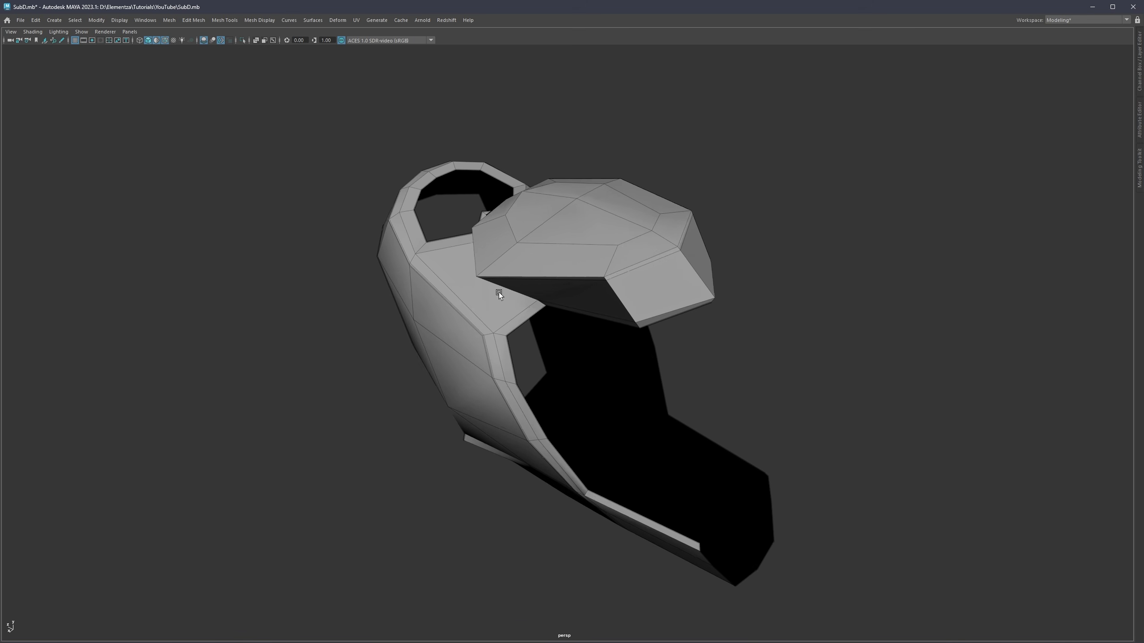
Make a copy of the low-poly helmet body and move it beside the original, leaving a small gap
key(ctrl+v)
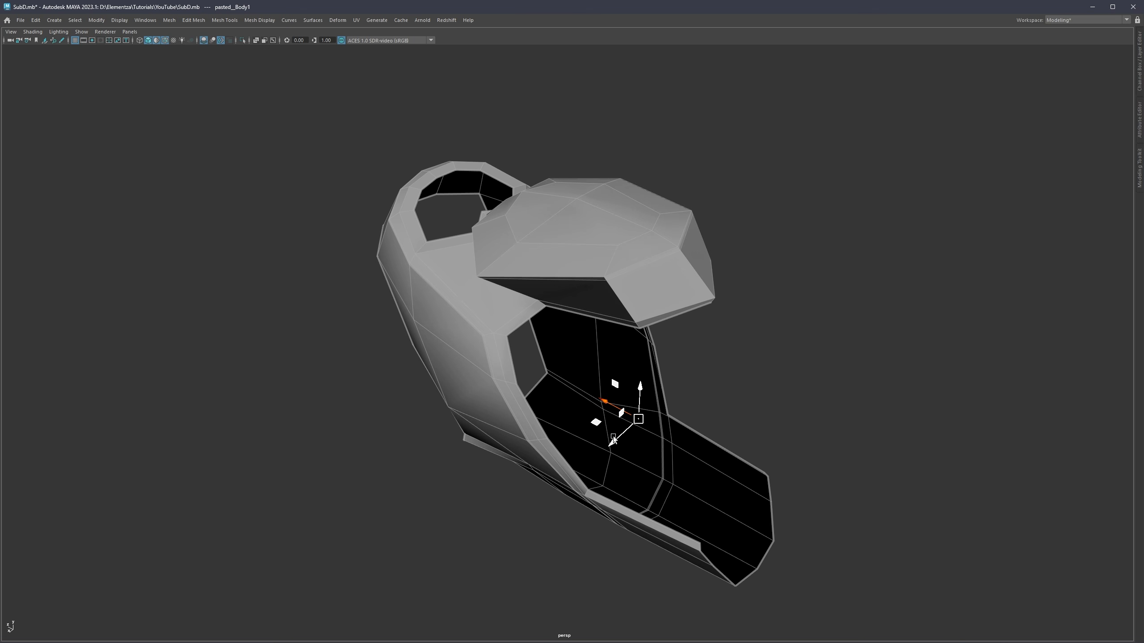
drag(638, 419, 808, 307)
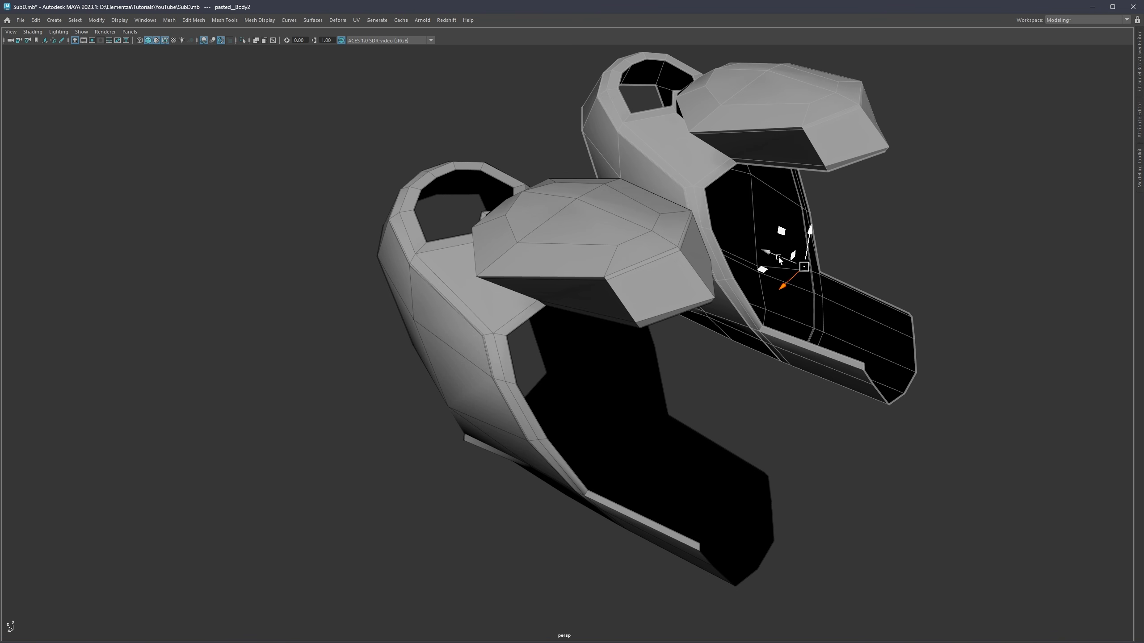
drag(780, 256, 932, 319)
mouse_move(932, 319)
alt+middle_down()
mouse_move(658, 338)
mouse_move(706, 349)
alt+middle_up()
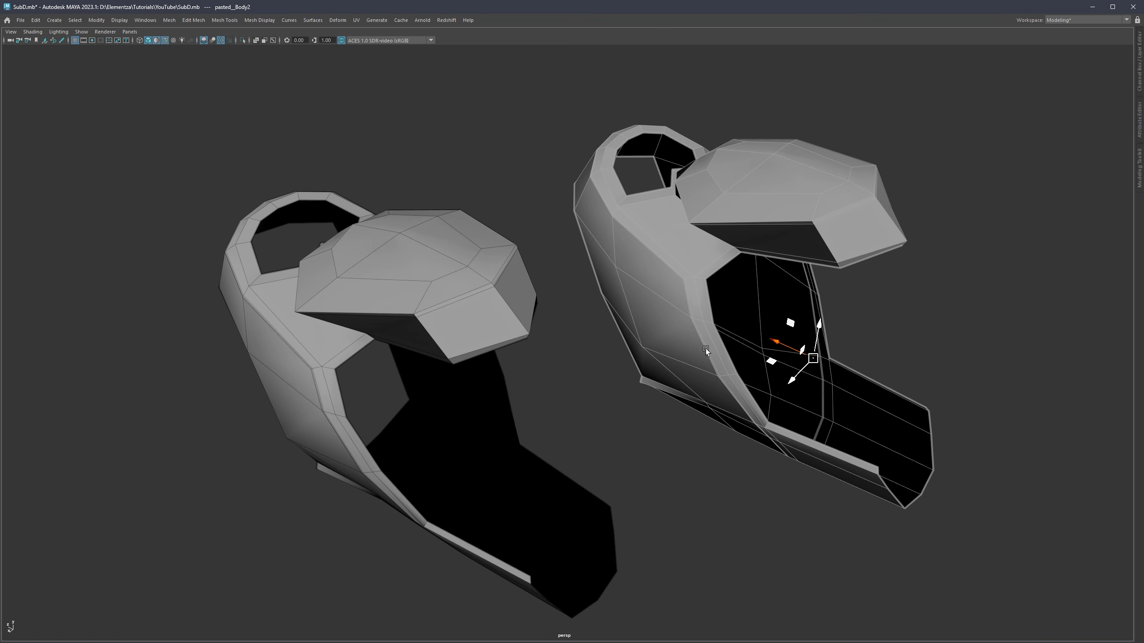
drag(796, 373, 763, 396)
alt+middle_drag(471, 289, 543, 277)
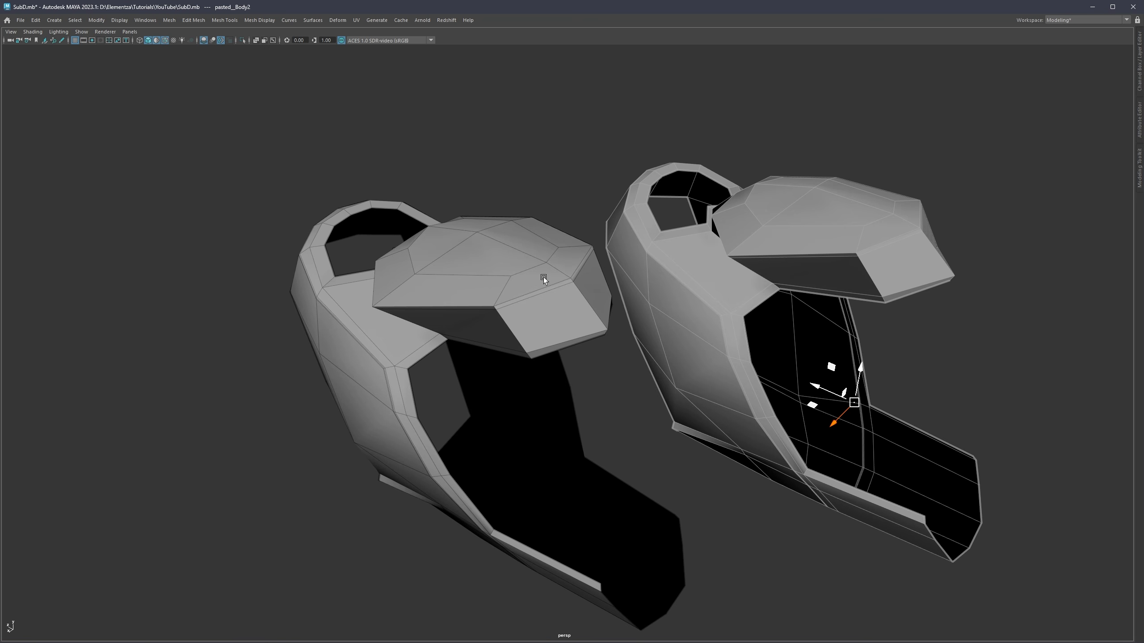
Isolate the original low-poly helmet body and insert supporting edge loops across the visor and side edges with the Multi-Cut tool
click(543, 277)
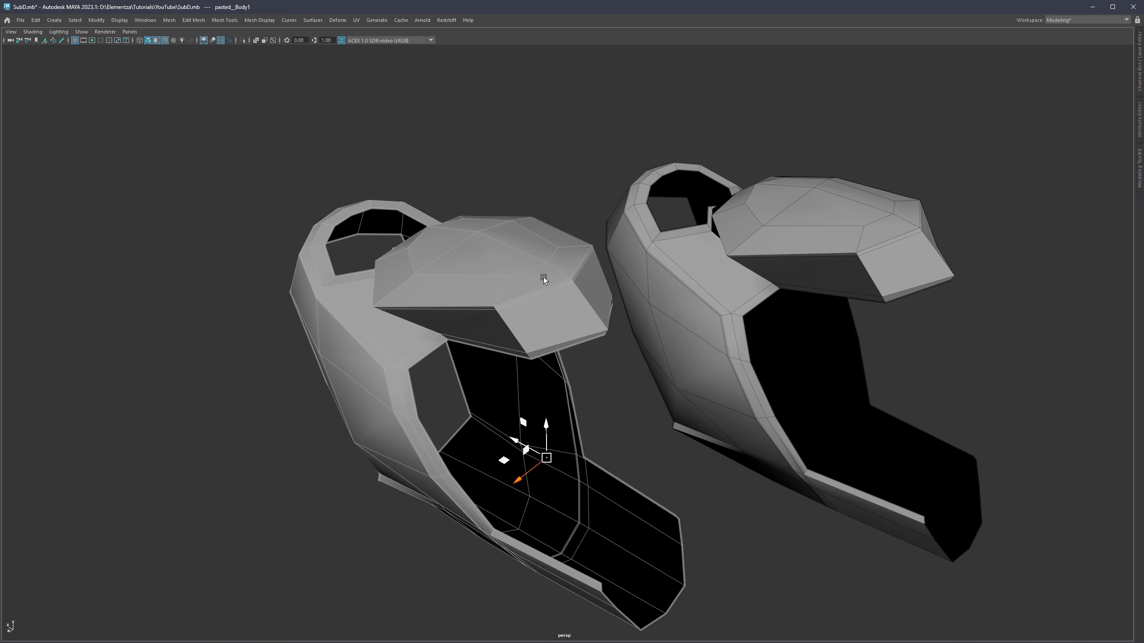
alt+drag(509, 244, 485, 215)
key(ctrl+1)
key(f)
key(ctrl+shift+x)
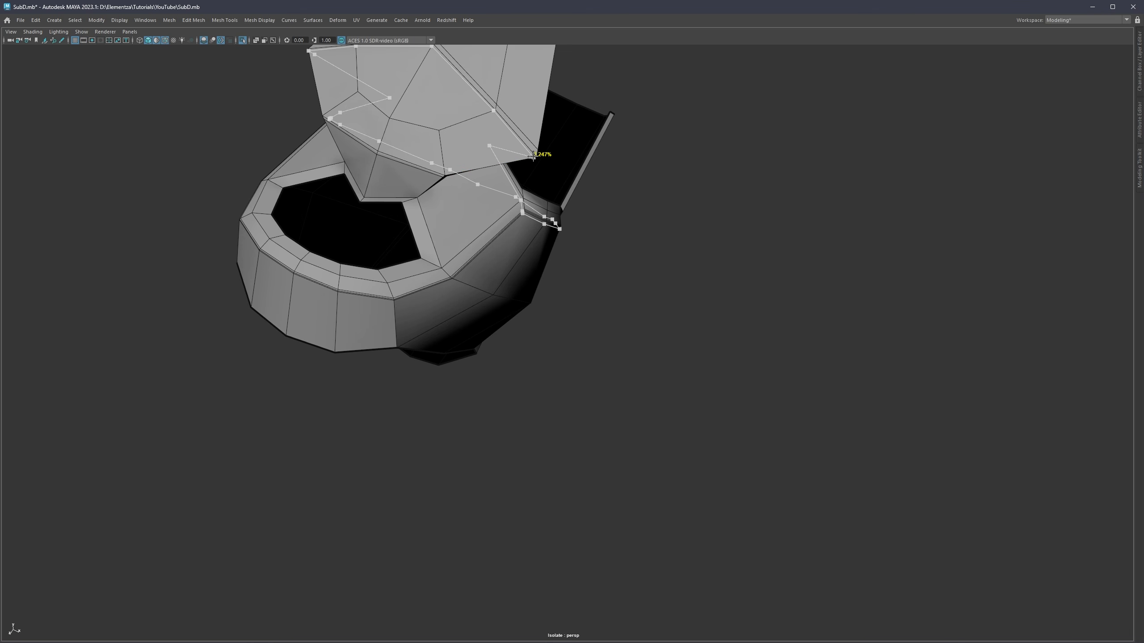
scroll(489, 116, down, 3)
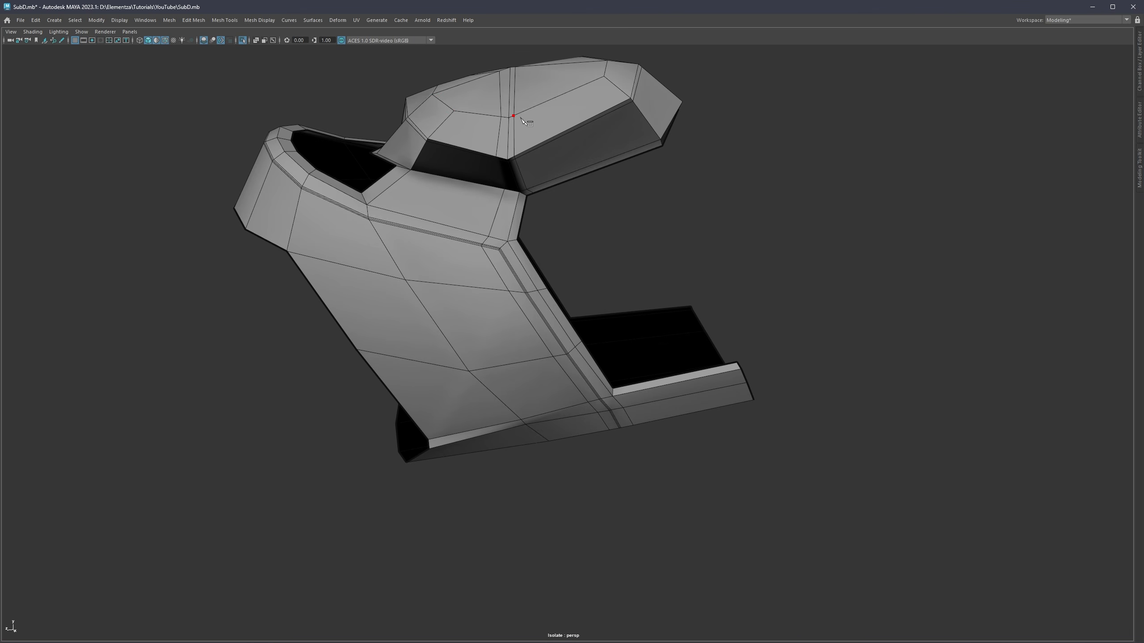
alt+drag(459, 235, 480, 242)
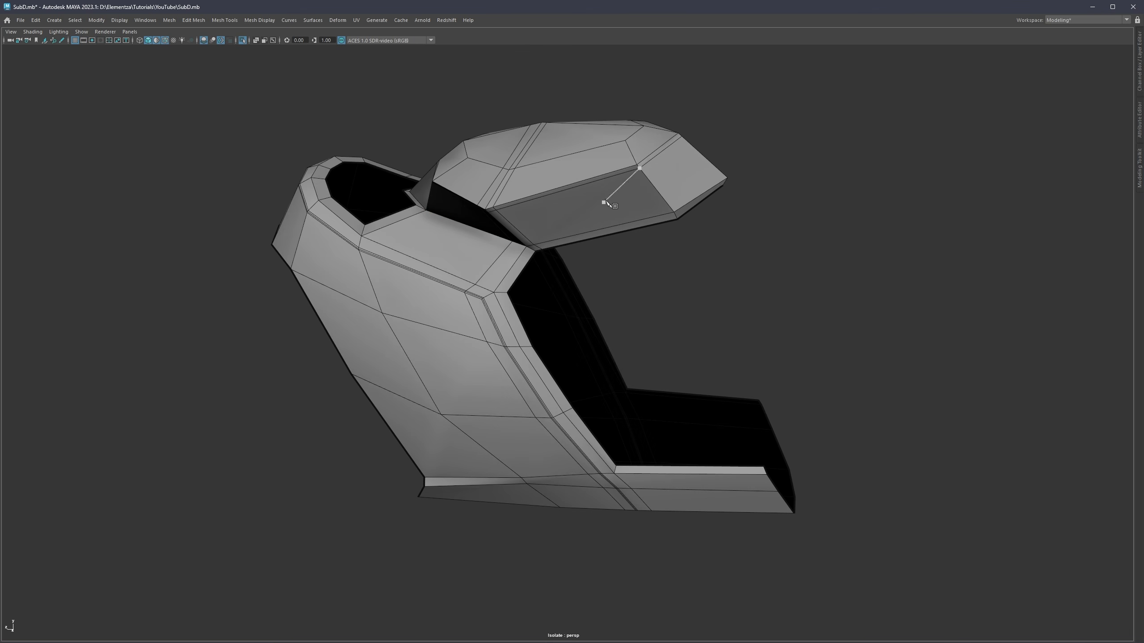
alt+drag(613, 156, 588, 195)
ctrl+click(629, 171)
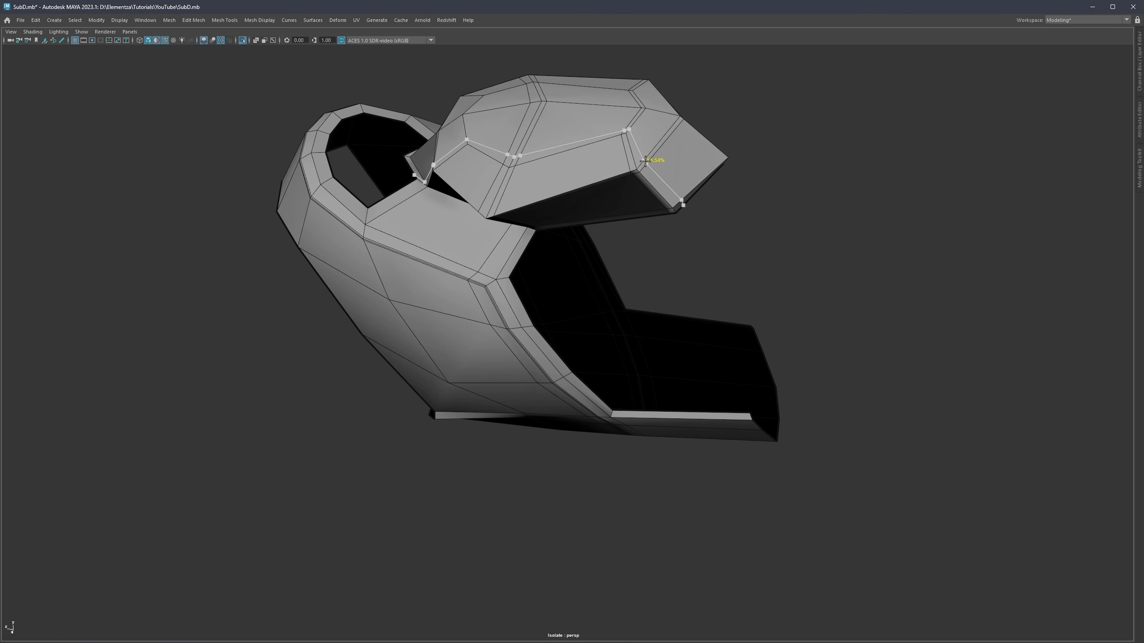
ctrl+click(641, 163)
Inspect the helmet with added edge loops in smooth preview and without wireframe overlay, and return it to low-poly display out of isolation
key(3)
scroll(690, 261, down, 1)
key(q)
click(690, 261)
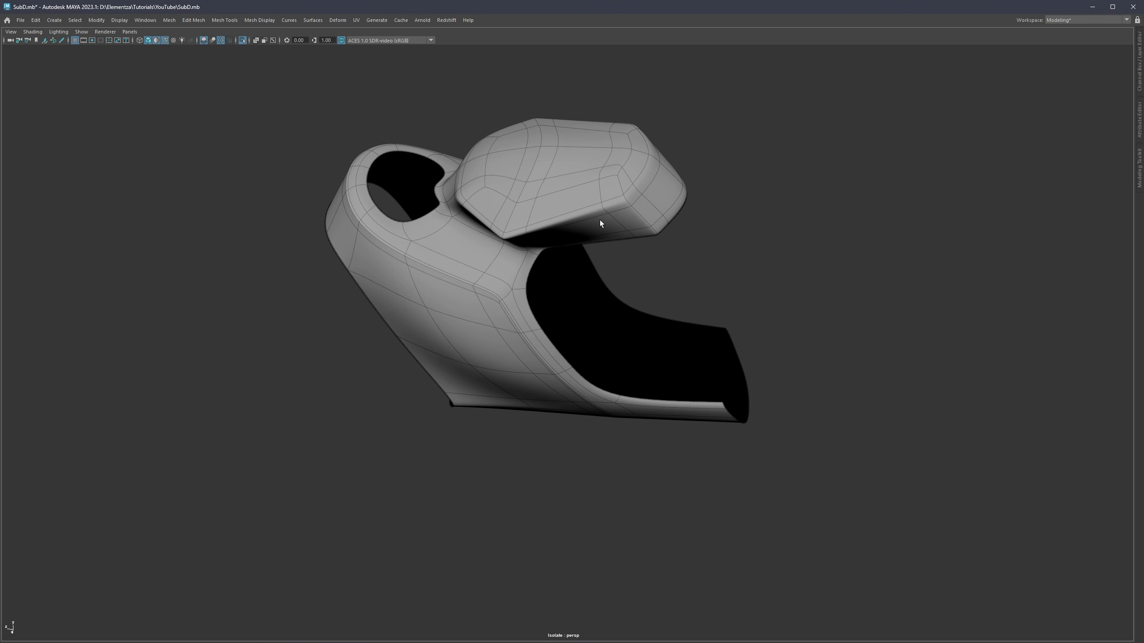
key(alt+5)
key(alt+6)
mouse_move(532, 208)
alt+mouse_down()
mouse_move(507, 182)
mouse_move(496, 196)
mouse_move(509, 208)
mouse_move(518, 277)
mouse_move(551, 305)
mouse_move(529, 300)
alt+mouse_up()
click(682, 325)
key(1)
key(ctrl+1)
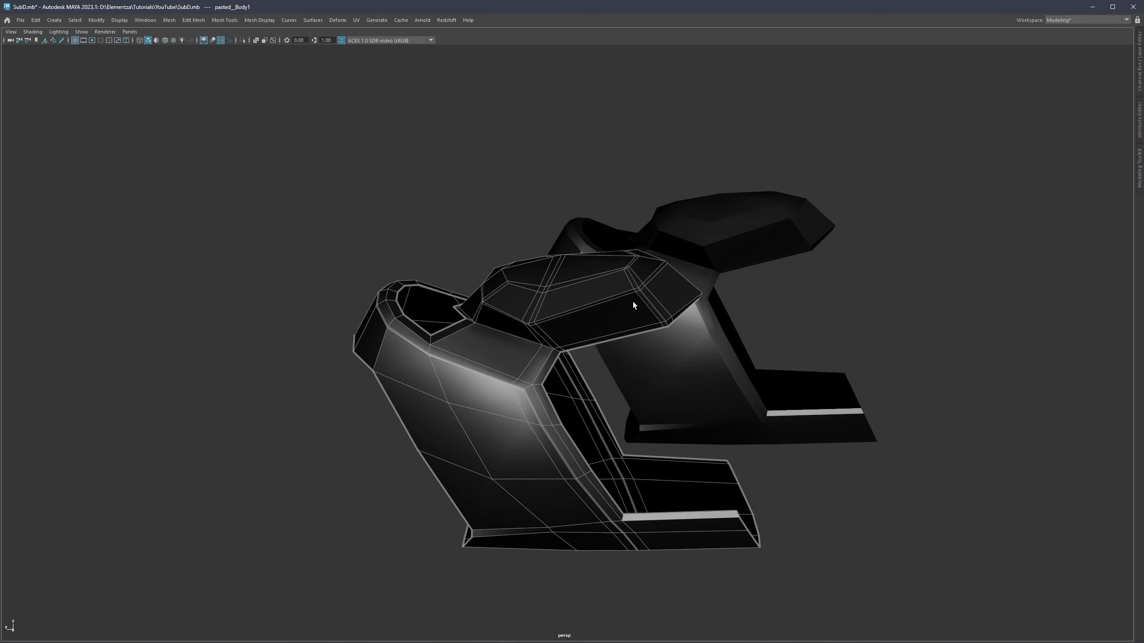
Turn on smooth preview for the copied helmet body and isolate it
alt+middle_drag(690, 231, 576, 286)
alt+drag(575, 286, 535, 313)
click(636, 280)
key(3)
click(818, 277)
key(ctrl+1)
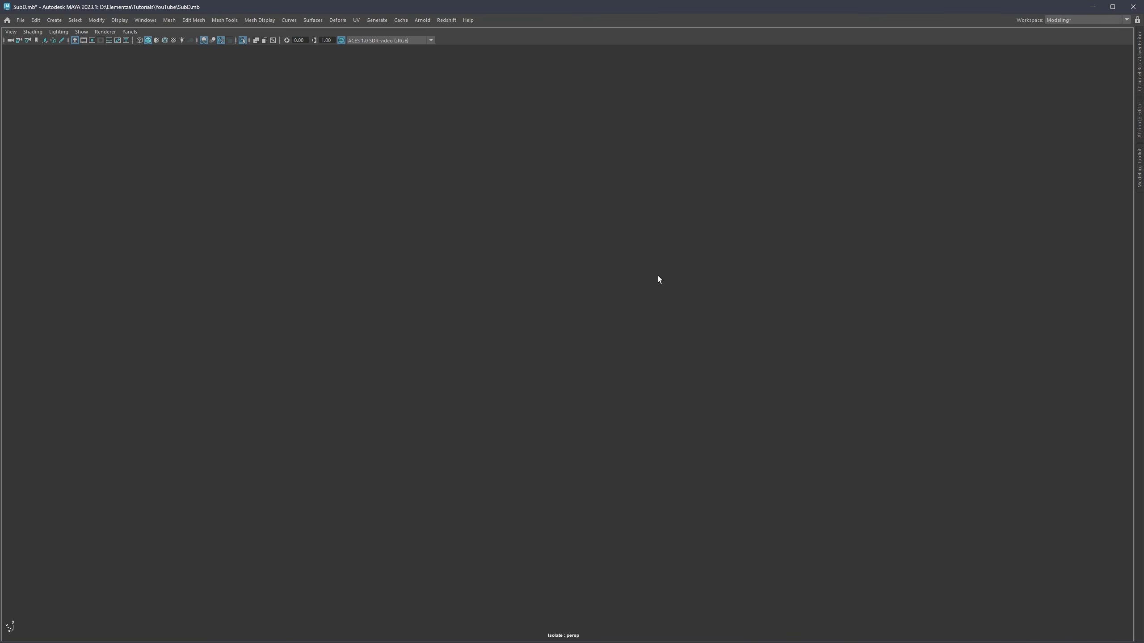
key(ctrl+1)
scroll(657, 275, up, 3)
click(633, 253)
key(ctrl+1)
scroll(689, 287, up, 3)
alt+middle_drag(662, 282, 594, 308)
scroll(581, 293, down, 3)
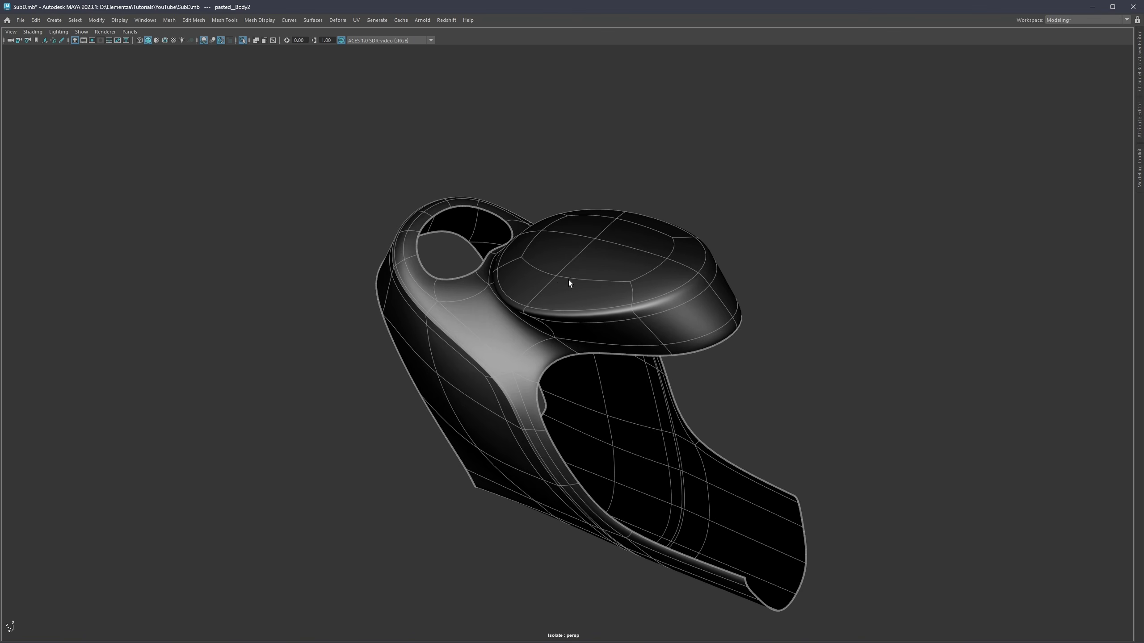
Compare the copied helmet's shape with smooth preview off and on
alt+drag(568, 279, 541, 255)
key(1)
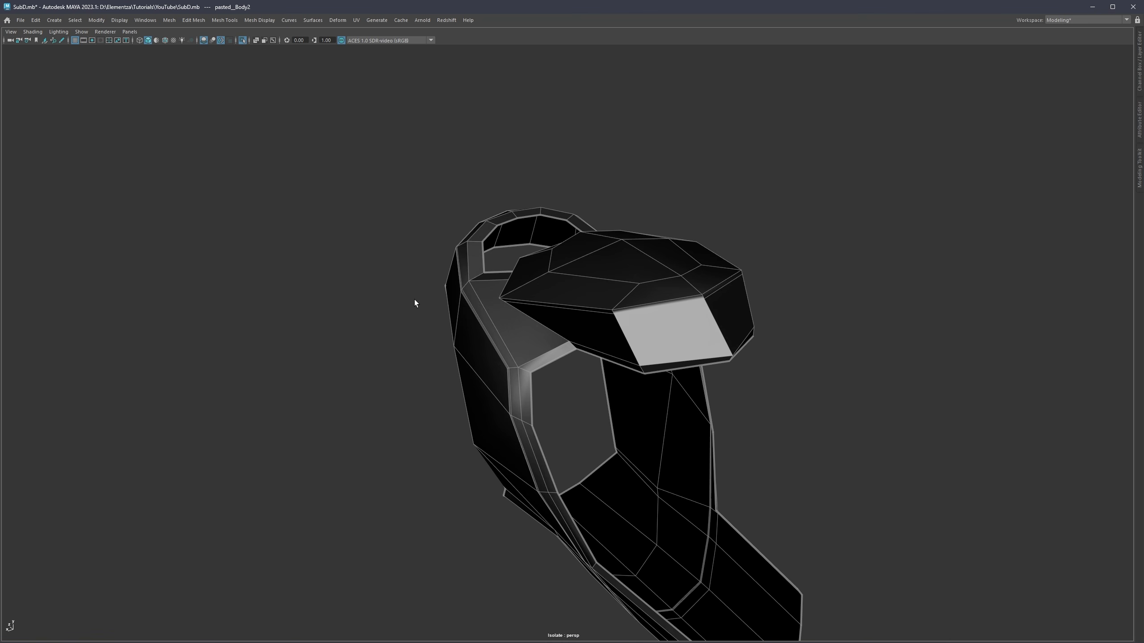
key(3)
click(350, 316)
alt+drag(349, 316, 576, 316)
click(594, 354)
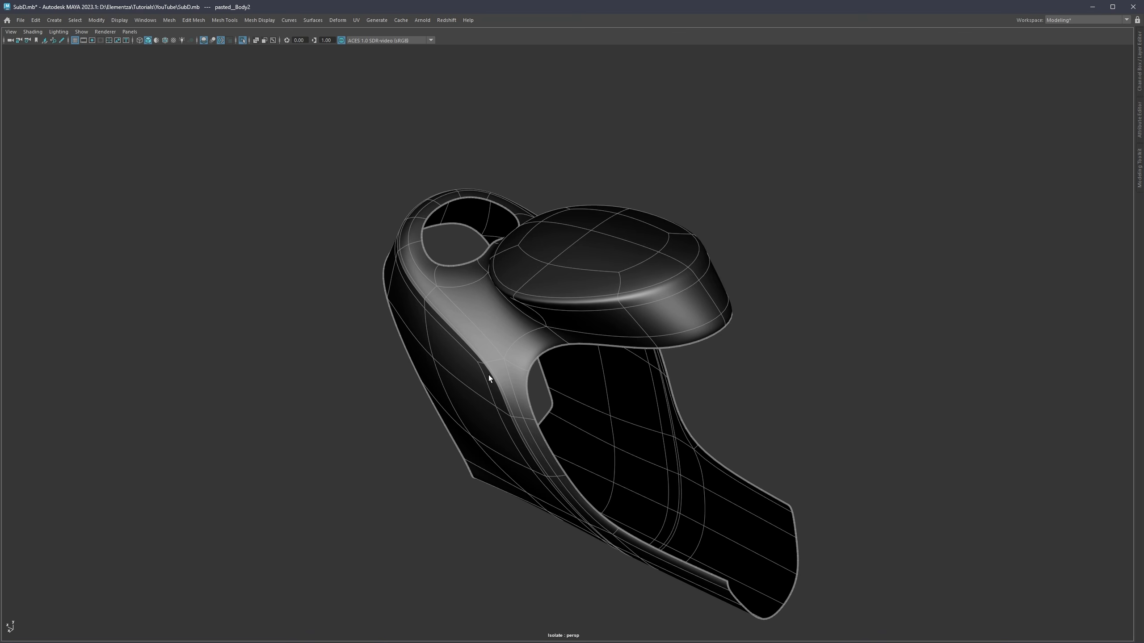
Apply Smooth to the copied helmet and examine its subdivided mesh with smooth preview on and off
alt+drag(488, 375, 529, 277)
shift+right_drag(529, 277, 518, 332)
click(295, 382)
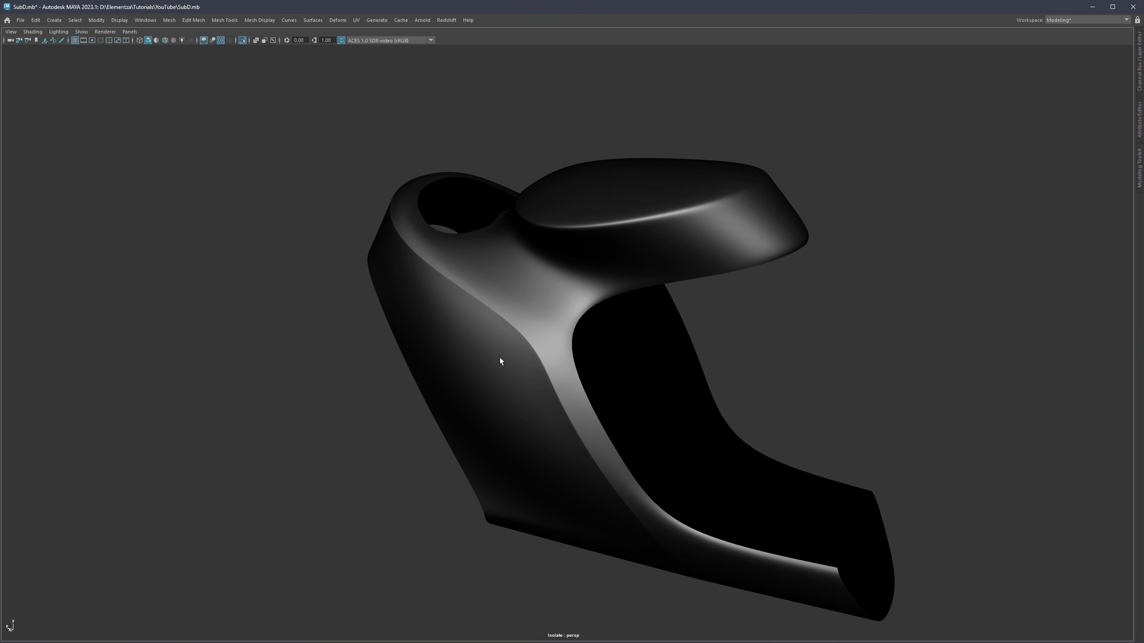
click(500, 358)
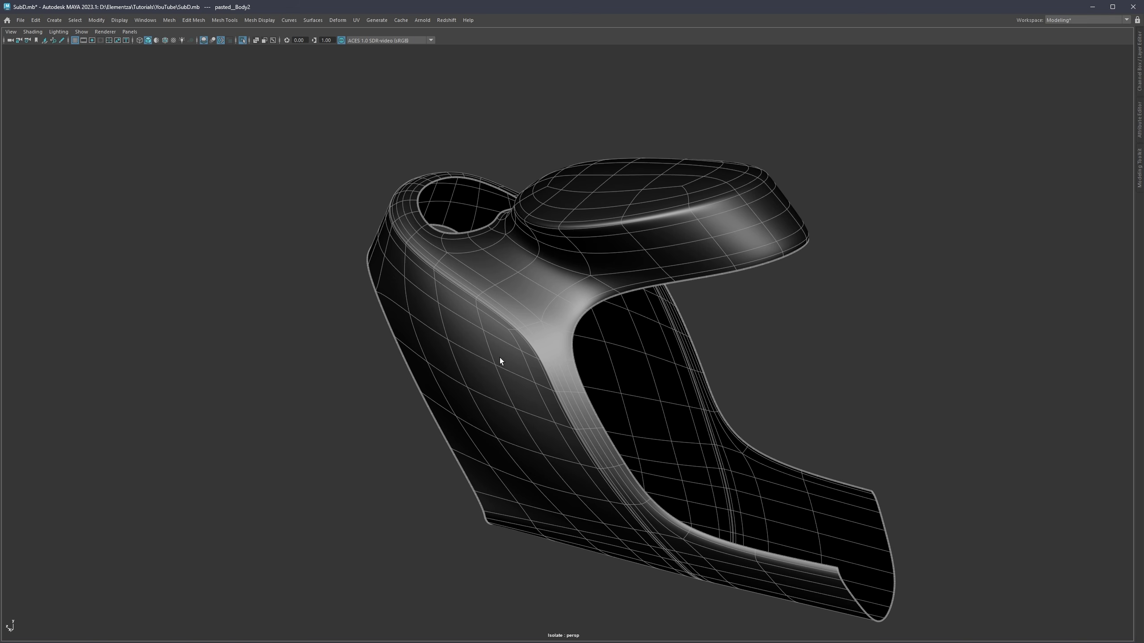
click(323, 374)
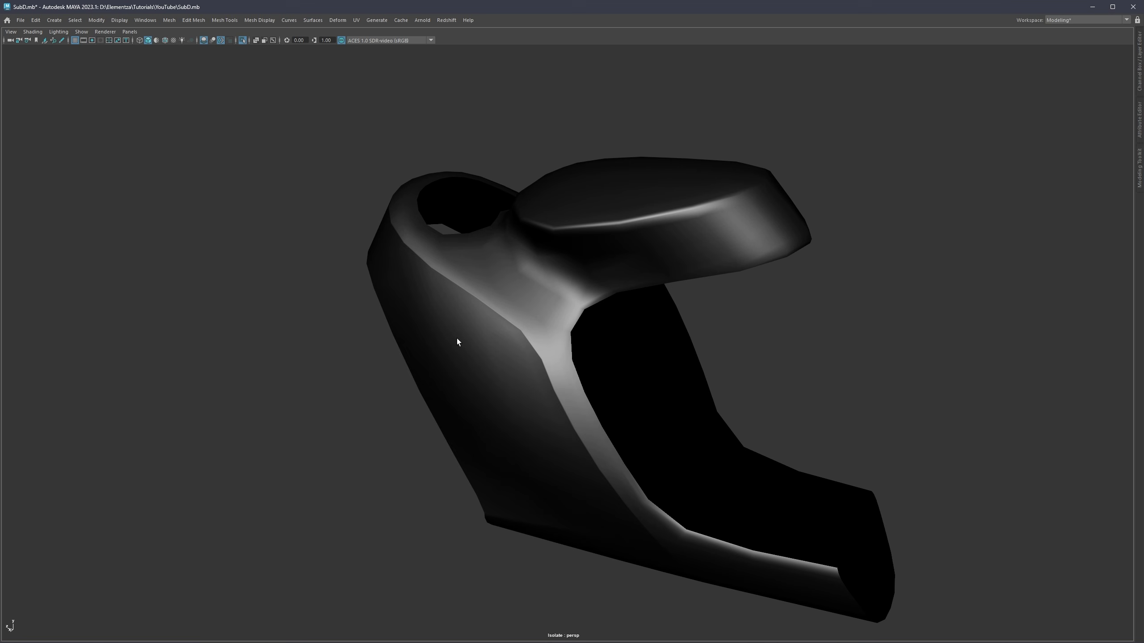
click(458, 342)
alt+right_drag(766, 383, 583, 355)
scroll(588, 354, up, 2)
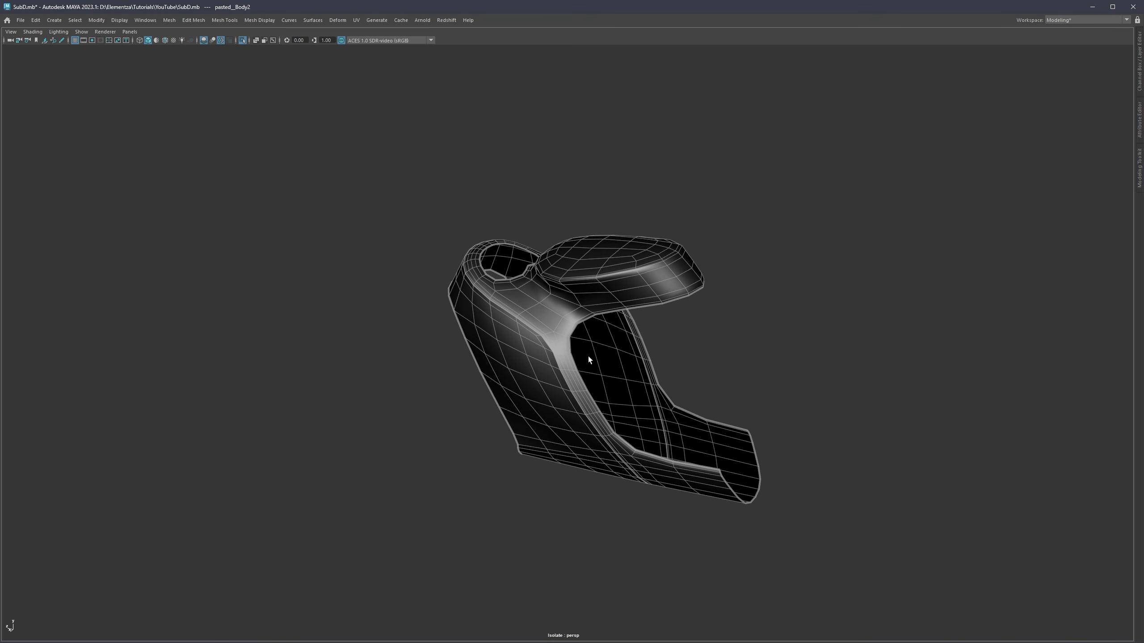
End the isolation, compare the subdivided copy with the low-poly original, and turn on smooth preview for the copy
key(ctrl+1)
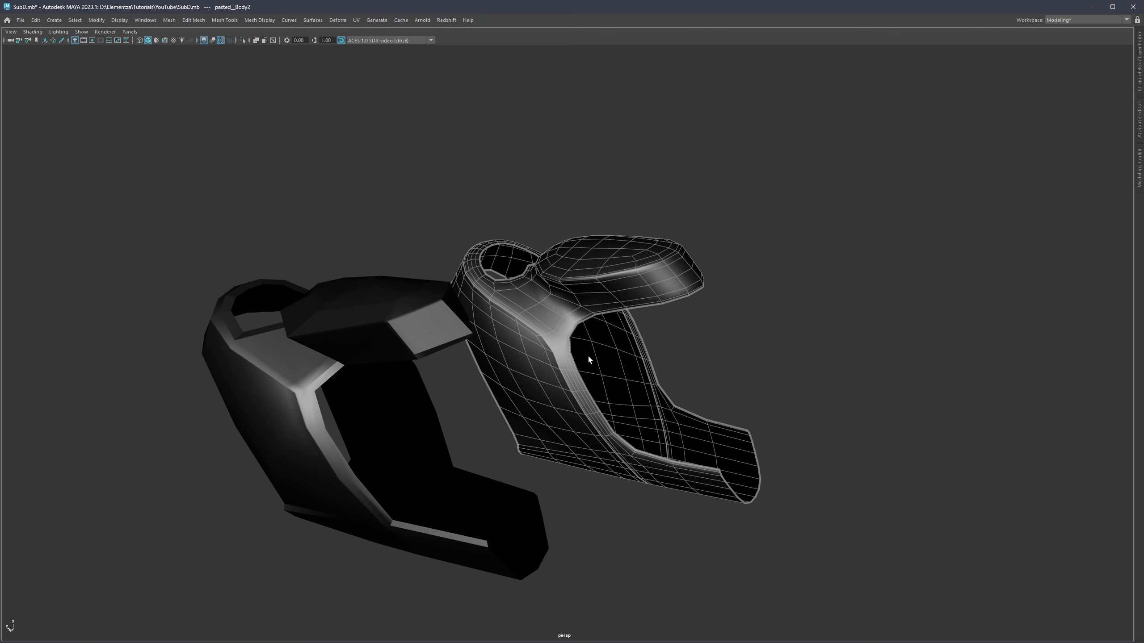
click(368, 346)
key(3)
key(1)
click(448, 270)
alt+drag(448, 270, 408, 313)
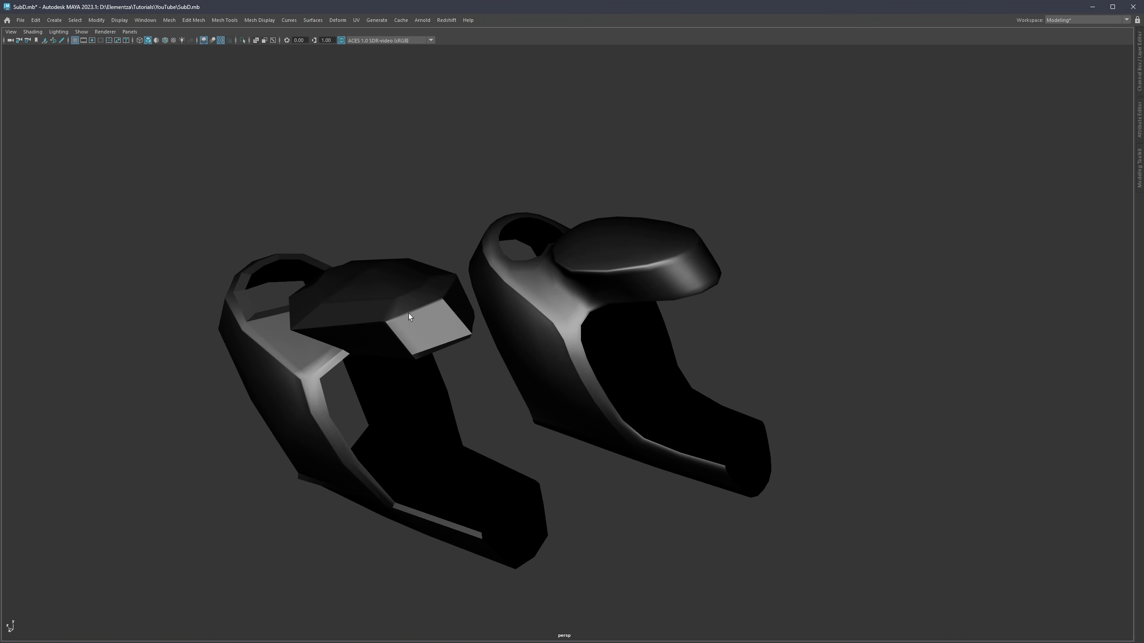
click(344, 330)
click(548, 321)
key(3)
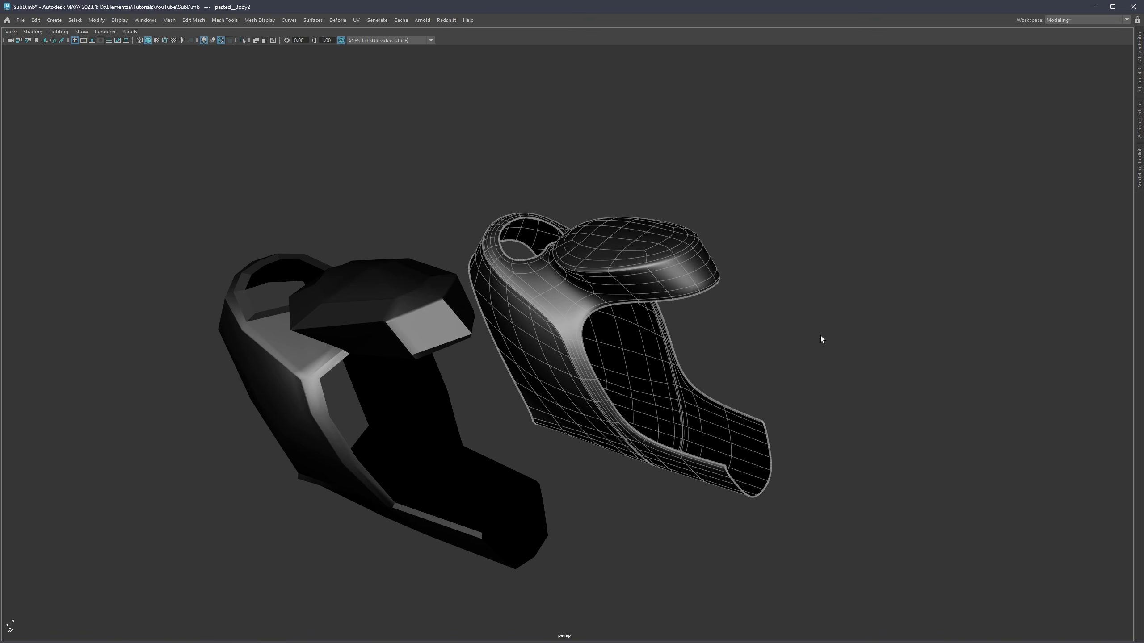
click(822, 335)
Isolate the subdivided helmet copy and examine its smooth-previewed edges and surface highlights from several angles
click(598, 291)
scroll(674, 322, up, 6)
key(ctrl+1)
alt+drag(557, 345, 546, 301)
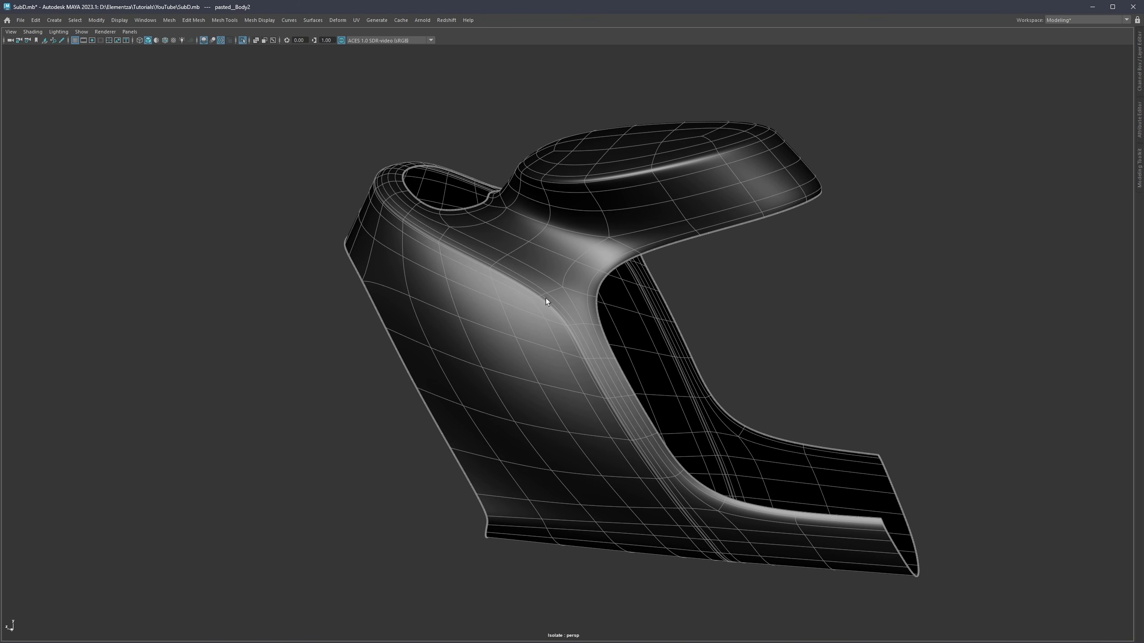
scroll(545, 299, down, 3)
alt+drag(583, 287, 554, 302)
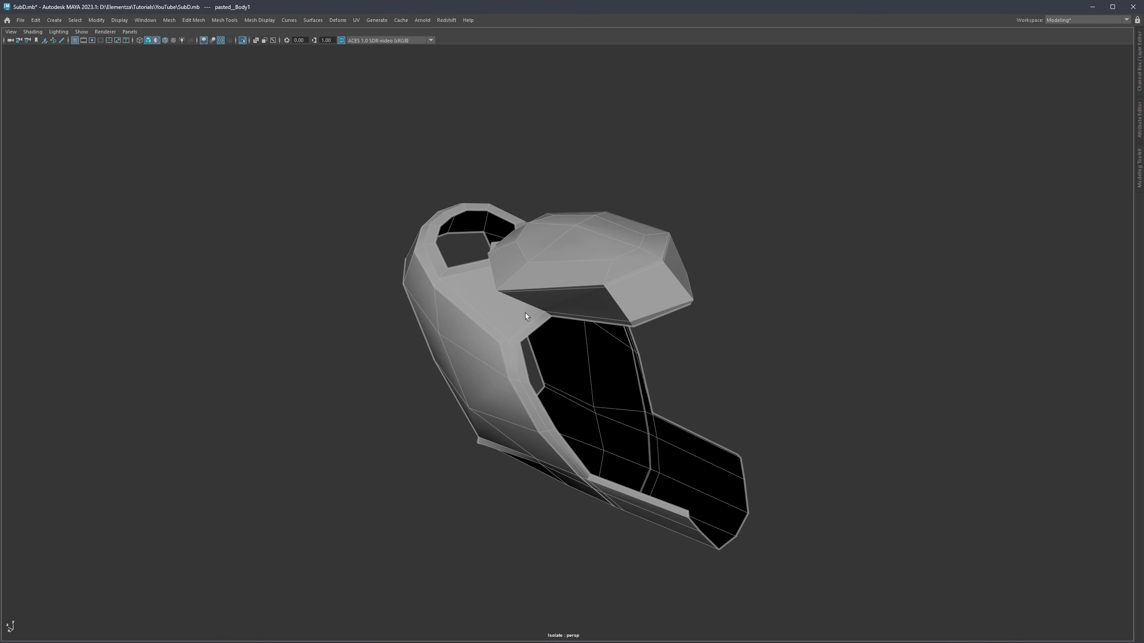
Compare the isolated low-poly helmet with smooth preview on and off, and leave the preview on with nothing selected
alt+middle_drag(525, 314, 510, 329)
scroll(509, 329, up, 3)
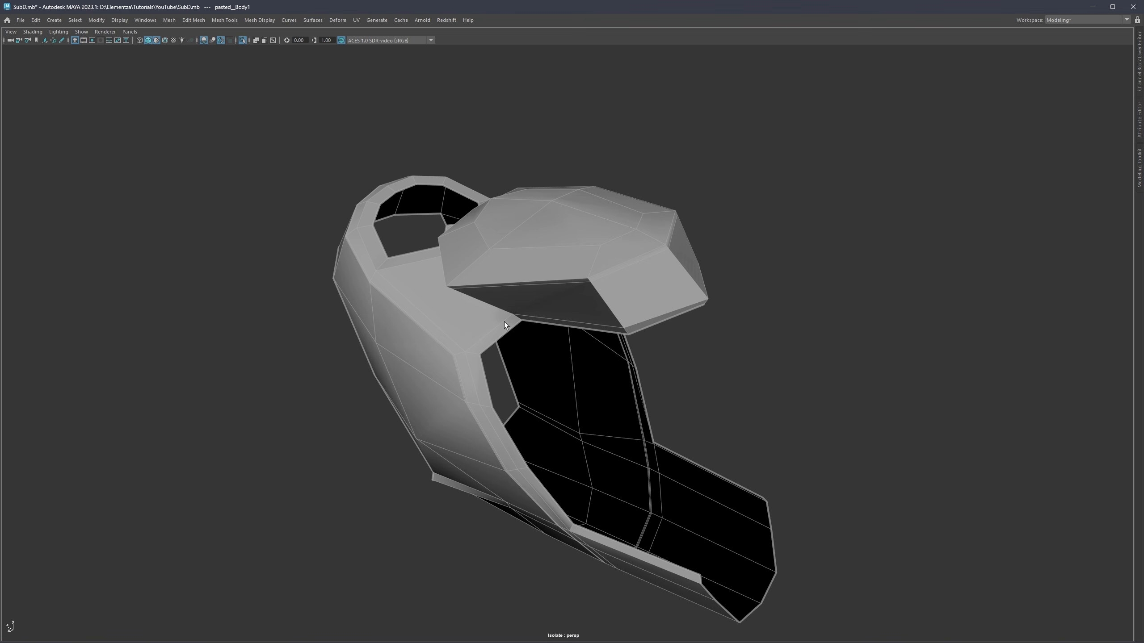
key(3)
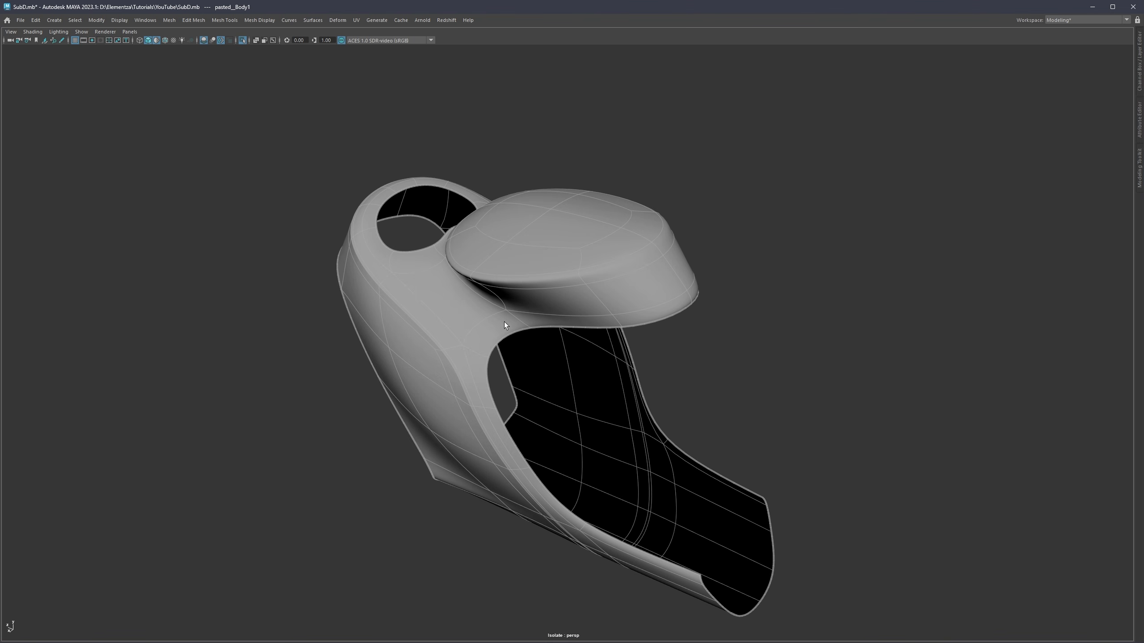
key(1)
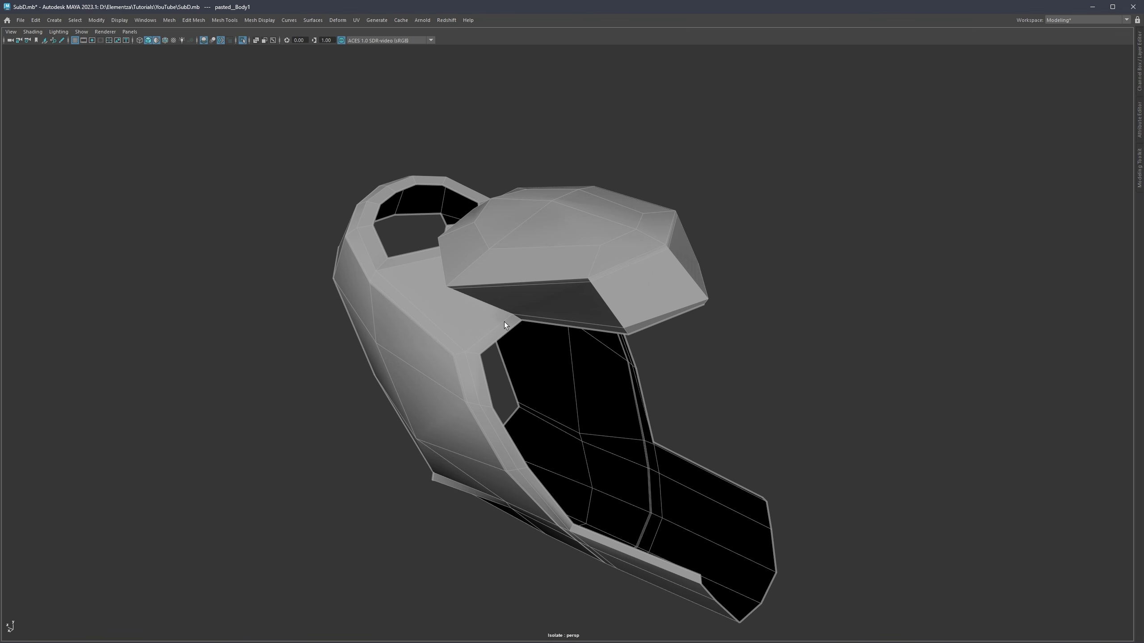
key(3)
click(743, 275)
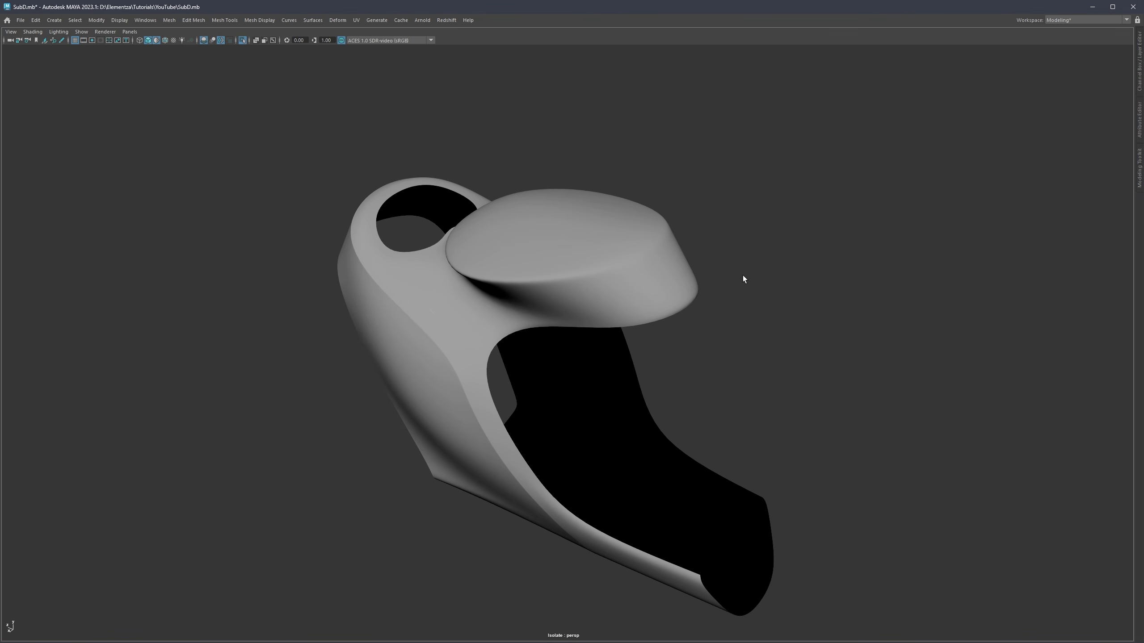
Show the wireframe overlay, examine the low-poly helmet with darker lighting and smooth preview off, and return to plain shading
alt+middle_drag(549, 286, 603, 282)
key(6)
mouse_move(552, 264)
alt+mouse_down()
mouse_move(536, 253)
mouse_move(542, 240)
mouse_move(512, 271)
alt+mouse_up()
scroll(531, 266, up, 3)
key(alt+5)
key(1)
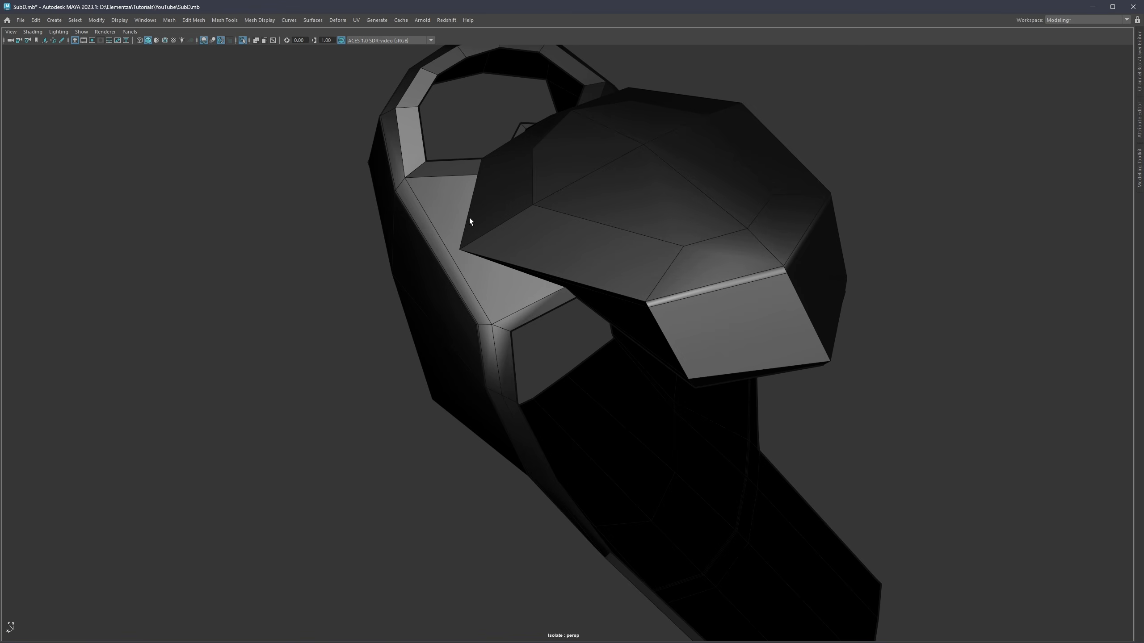
alt+drag(469, 218, 455, 240)
key(5)
Turn on smooth preview in vertex mode and select a vertex on the visor's rear edge with the Move tool
click(487, 239)
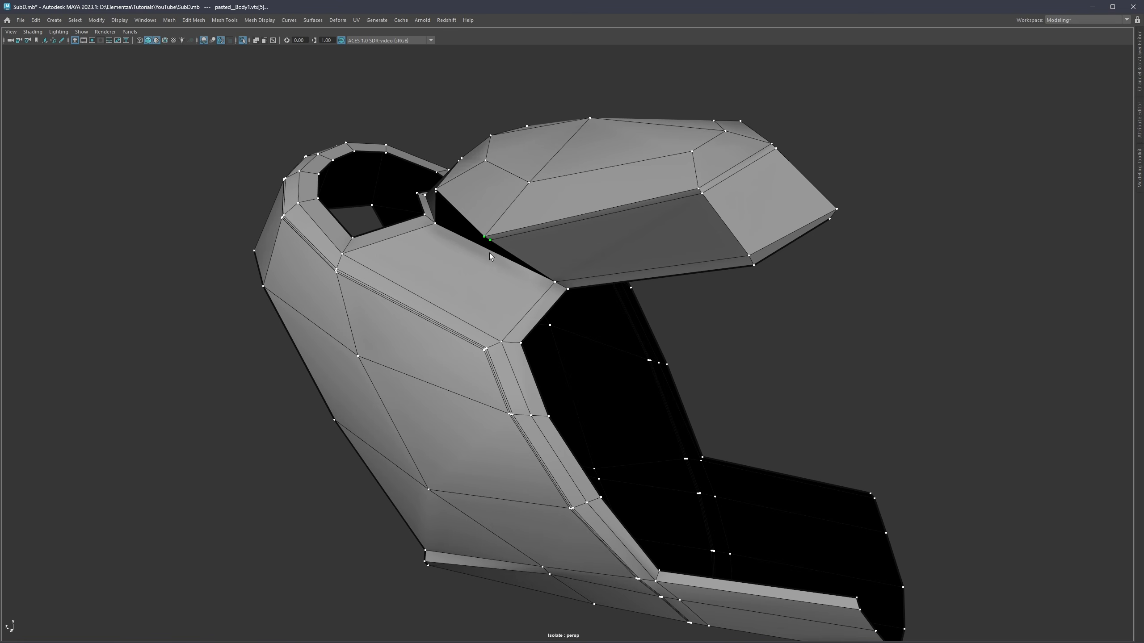
key(3)
key(w)
mouse_move(510, 205)
alt+mouse_down()
mouse_move(448, 237)
mouse_move(465, 333)
mouse_move(482, 309)
alt+mouse_up()
scroll(494, 312, down, 3)
alt+middle_drag(498, 315, 473, 328)
alt+drag(473, 329, 466, 326)
click(549, 253)
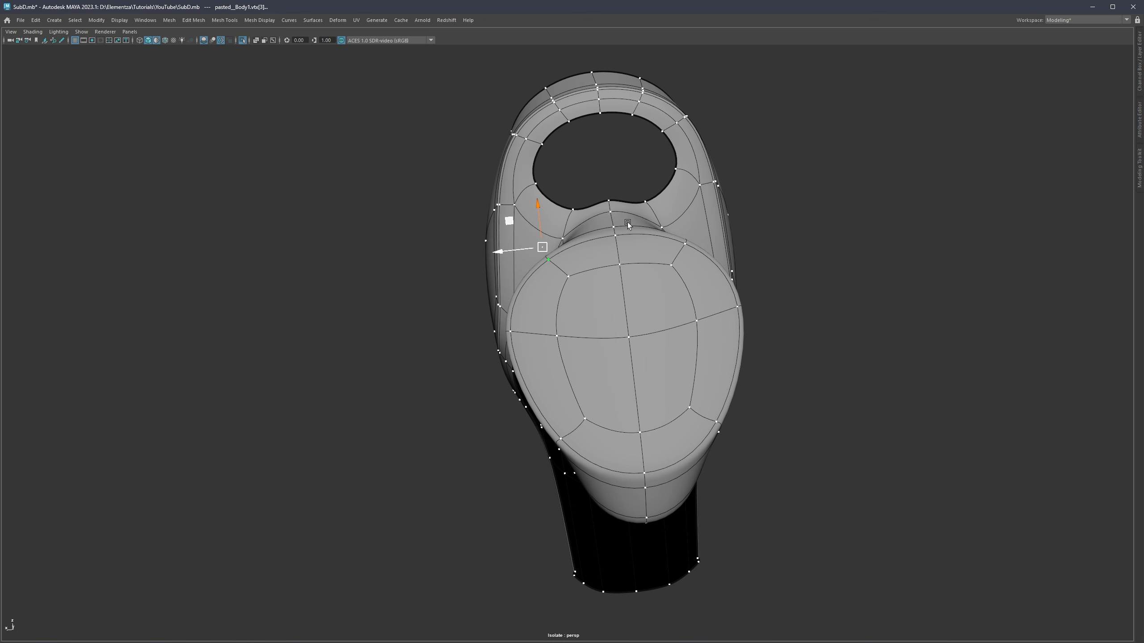
Select the centre and side vertices of the visor's rear edge, compare smooth preview off and on, and clear the selection
click(614, 228)
scroll(540, 268, up, 2)
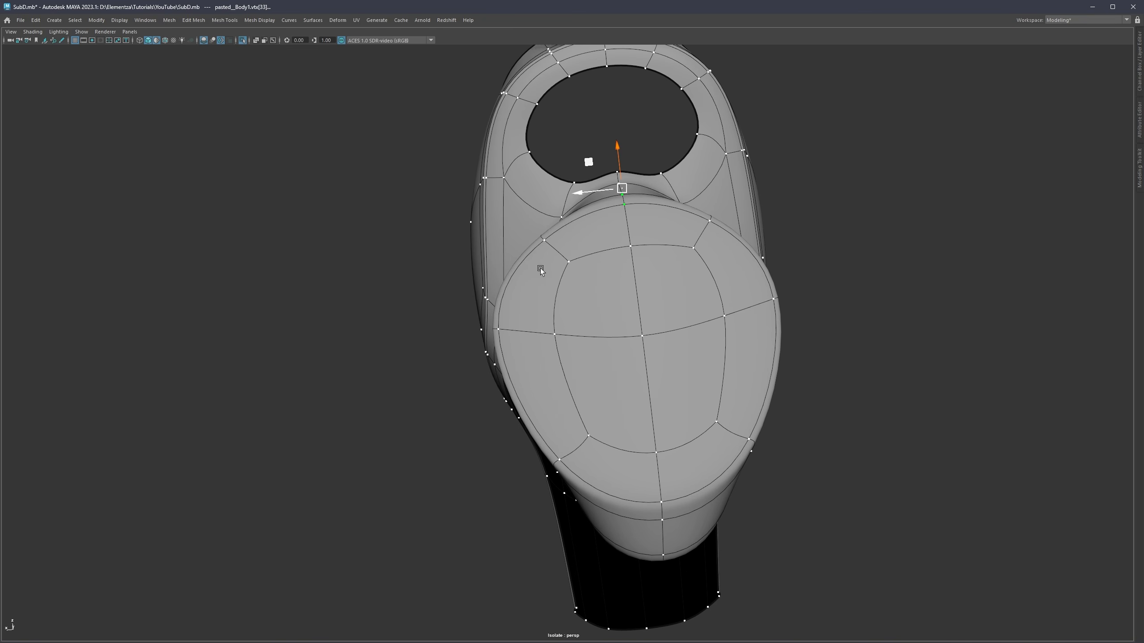
click(545, 239)
alt+drag(545, 239, 607, 208)
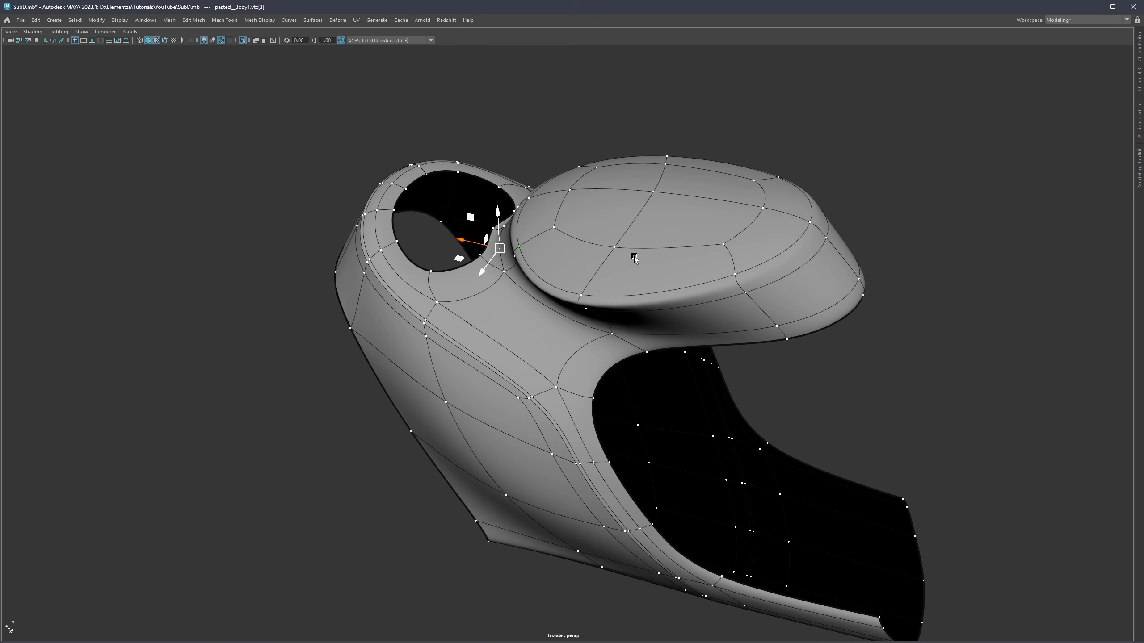
key(1)
alt+drag(635, 256, 570, 240)
key(3)
click(616, 139)
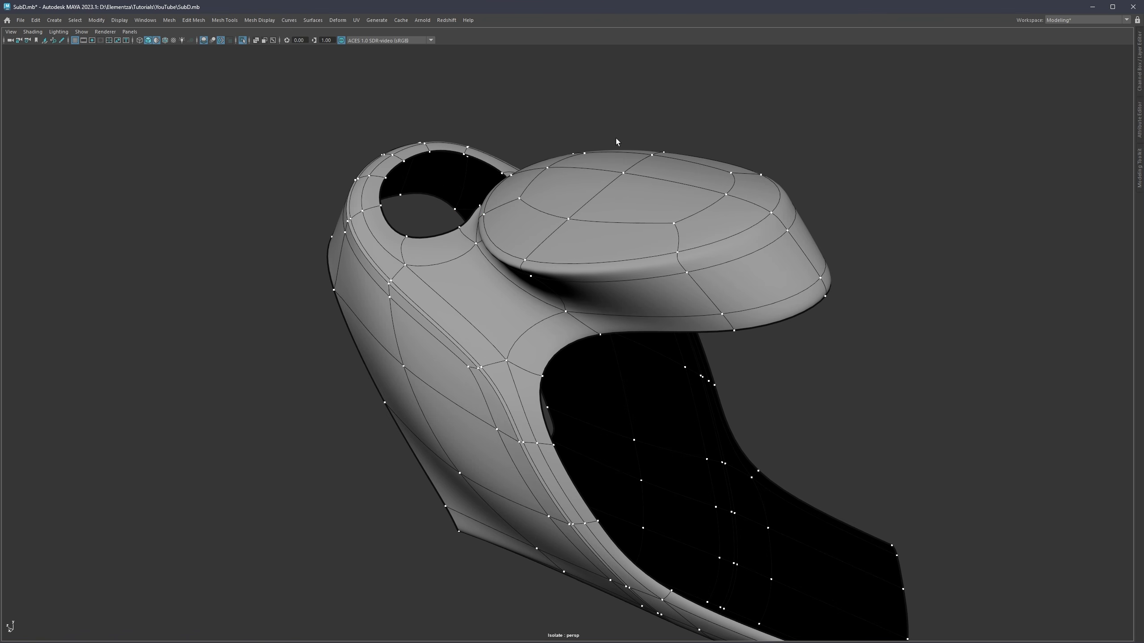
Apply Smooth with 1 division to the original helmet and inspect its denser mesh with smooth preview off
key(F8)
shift+right_drag(590, 185, 572, 237)
click(795, 126)
click(672, 261)
key(1)
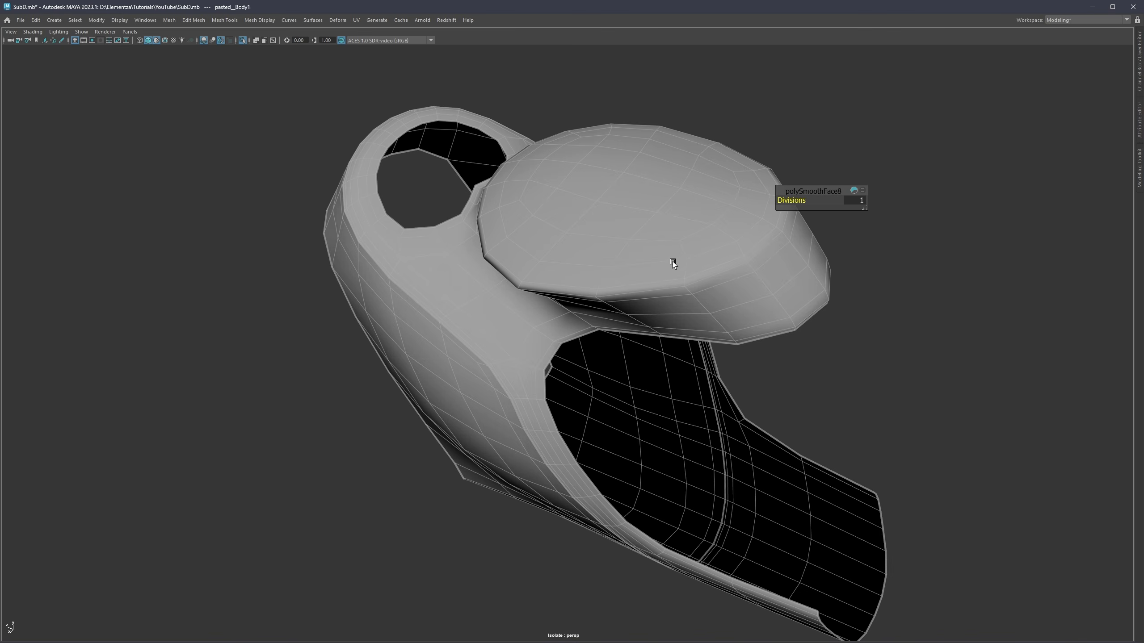
alt+drag(673, 261, 552, 251)
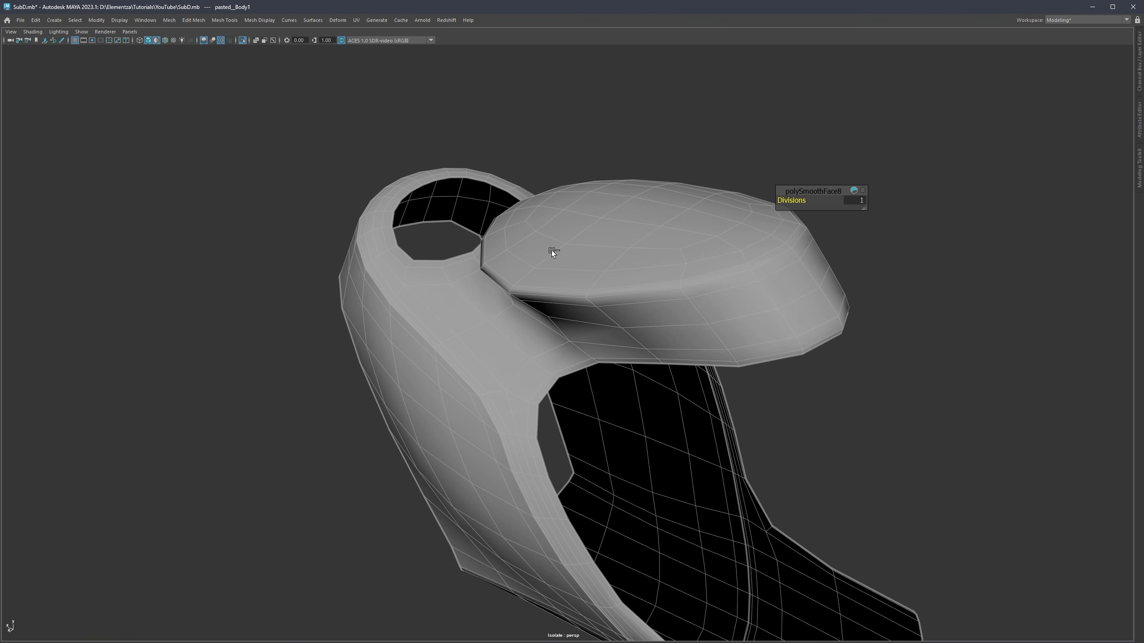
Undo the Smooth on the original helmet to restore its low-poly mesh
key(ctrl+z)
key(ctrl+z)
key(ctrl+z)
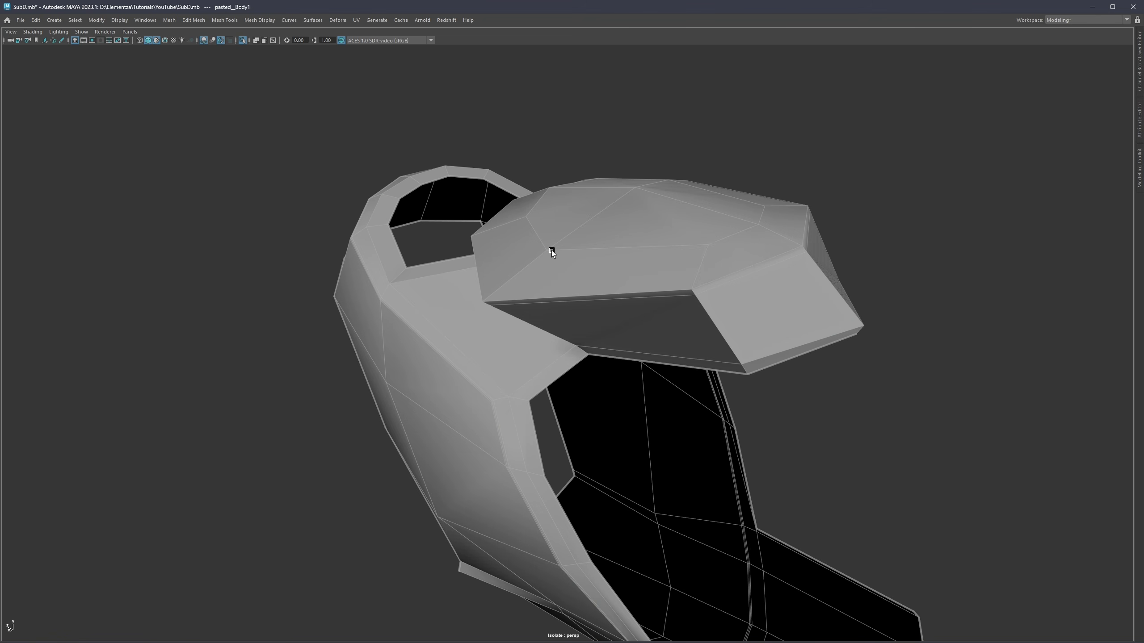
Select vertices along the original helmet's side ridge in smooth preview with the Move tool
key(F9)
key(3)
alt+drag(508, 274, 472, 325)
click(539, 276)
key(w)
alt+drag(472, 326, 509, 303)
alt+right_drag(508, 304, 445, 307)
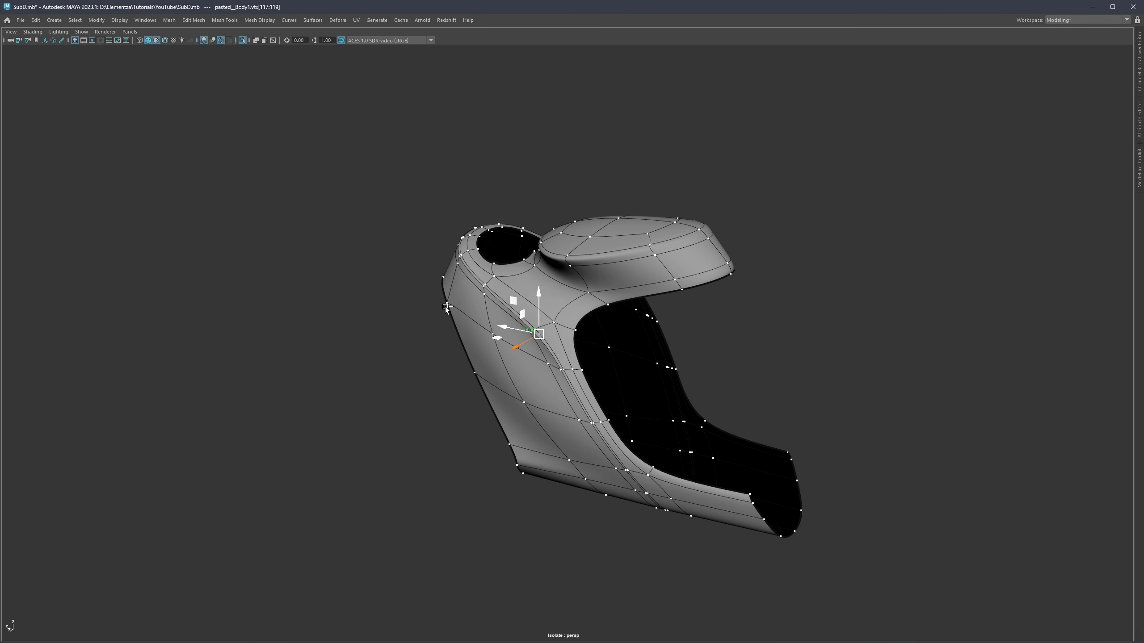
Undo the recent vertex operations on the helmet's side ridge
key(ctrl+z)
key(ctrl+z)
key(ctrl+z)
key(ctrl+z)
key(ctrl+z)
key(ctrl+z)
key(ctrl+z)
key(ctrl+z)
key(ctrl+z)
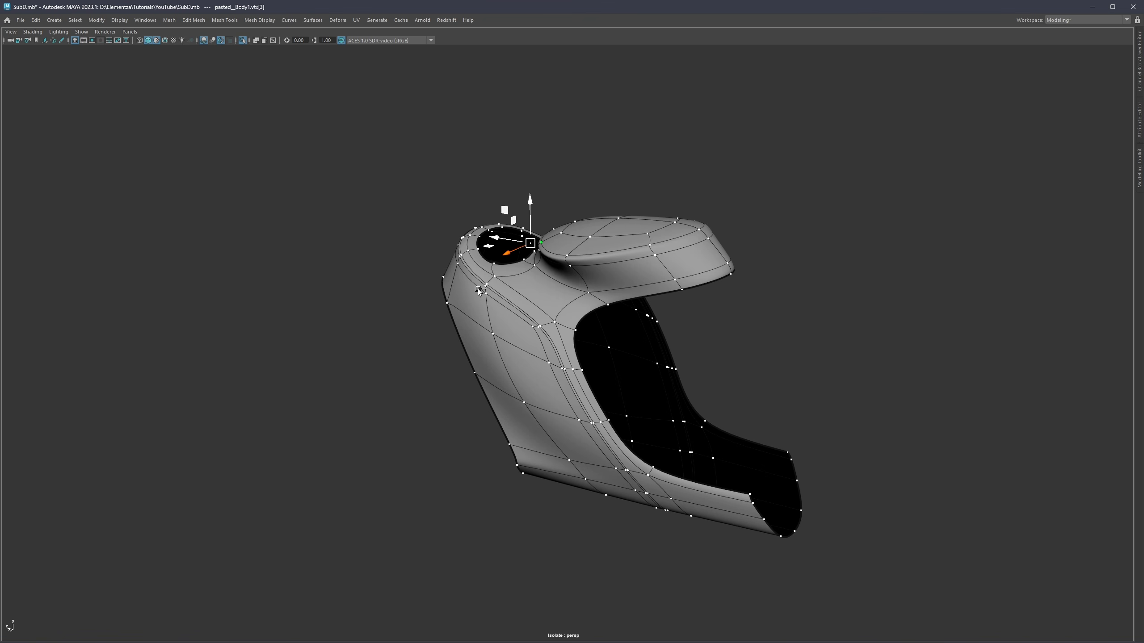
Undo further edits on the original helmet until its isolated view is cleared and both helmets are shown
key(ctrl+z)
key(ctrl+z)
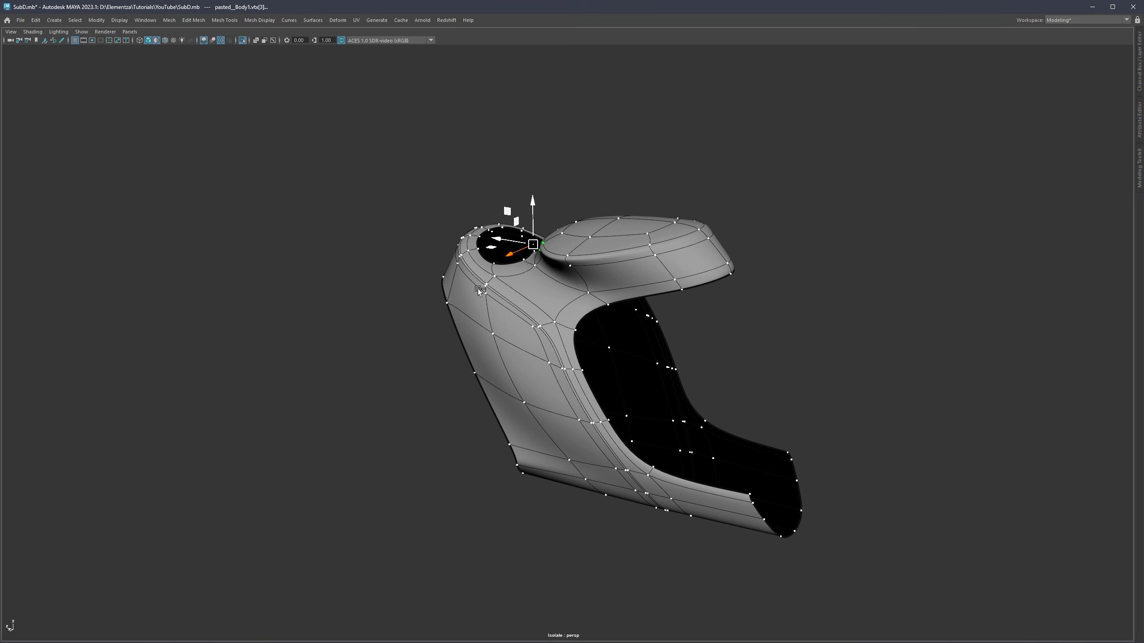
key(ctrl+z)
key(ctrl+z)
key(ctrl+z)
key(ctrl+z)
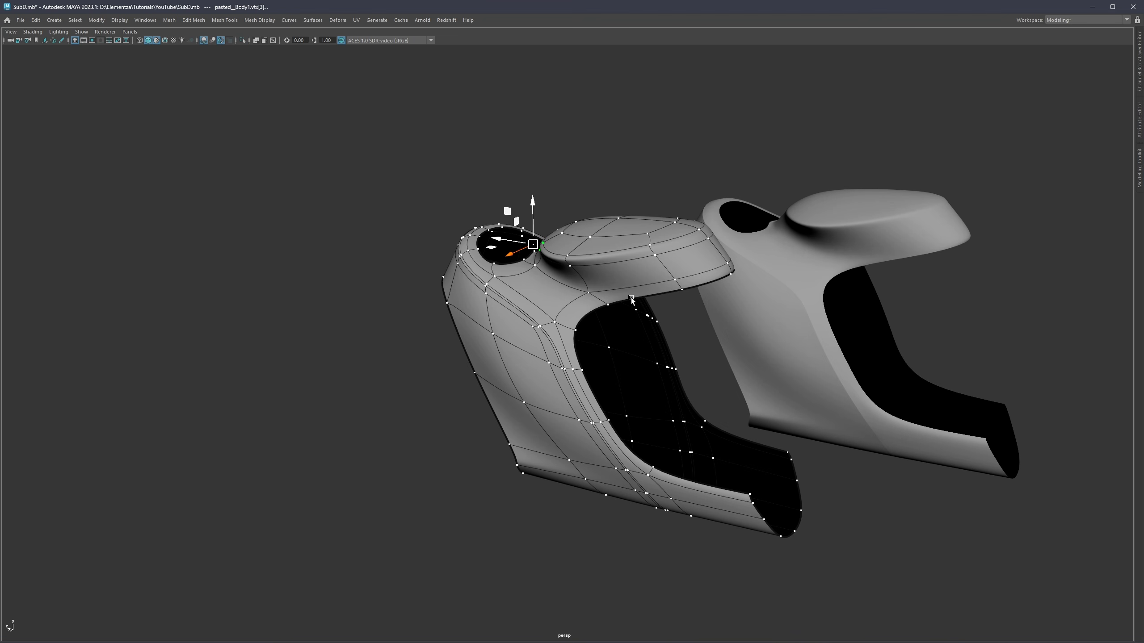
Insert edge loops running around the isolated low-poly helmet and across its visor with the Multi-Cut tool
scroll(617, 281, up, 2)
alt+drag(555, 277, 530, 284)
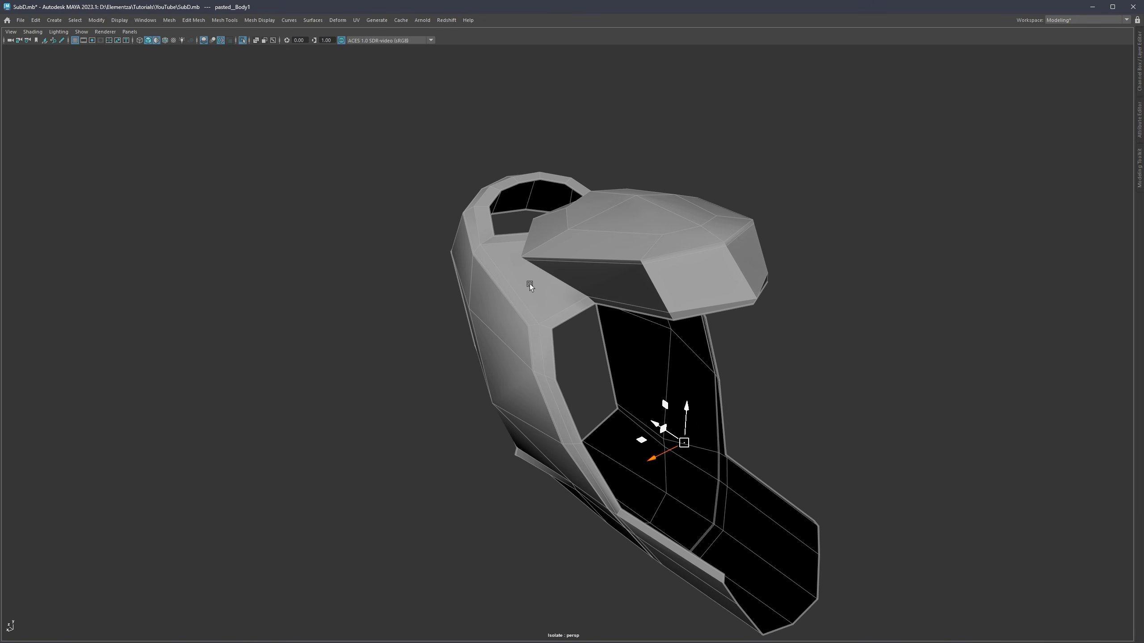
scroll(529, 284, up, 5)
alt+drag(538, 184, 529, 253)
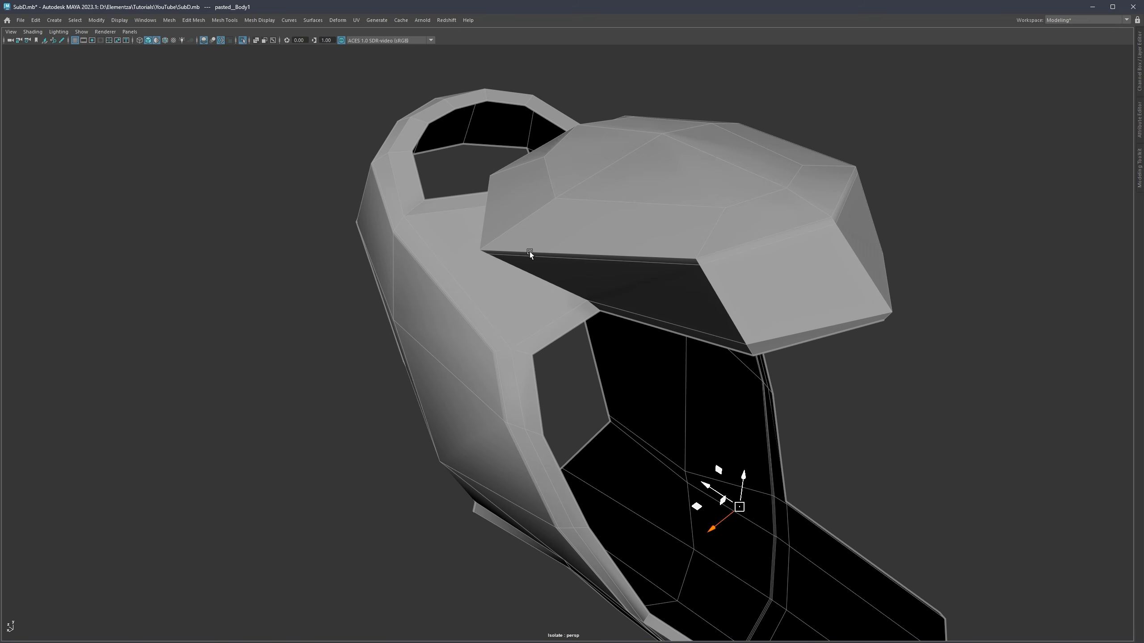
key(ctrl+shift+x)
click(479, 251)
ctrl+click(563, 199)
alt+drag(531, 194, 559, 186)
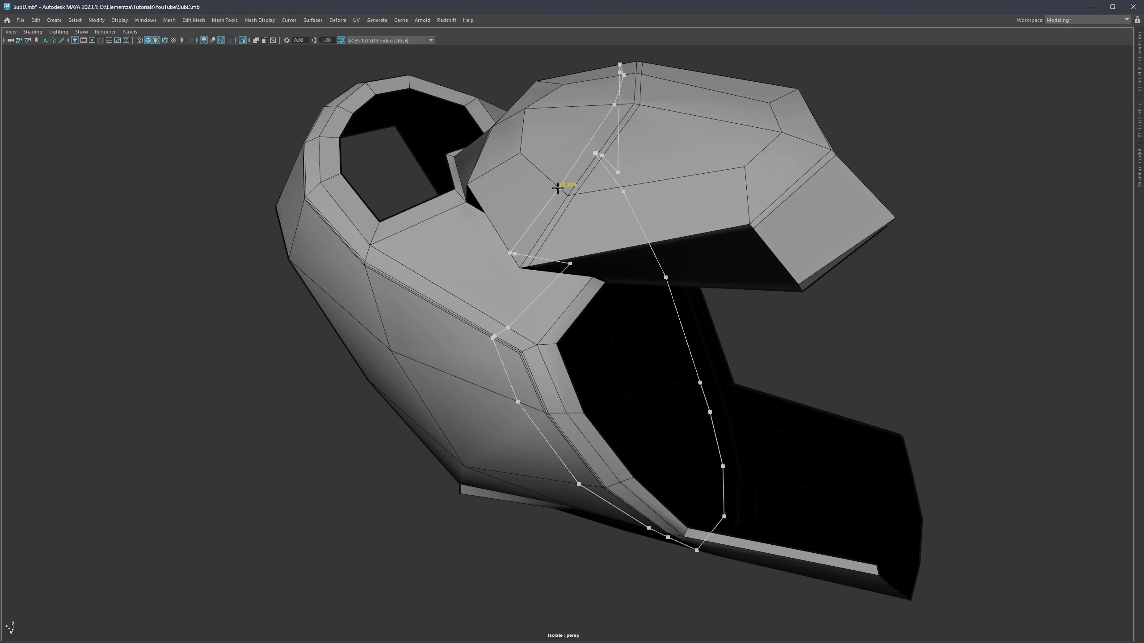
ctrl+click(559, 191)
alt+drag(467, 283, 554, 268)
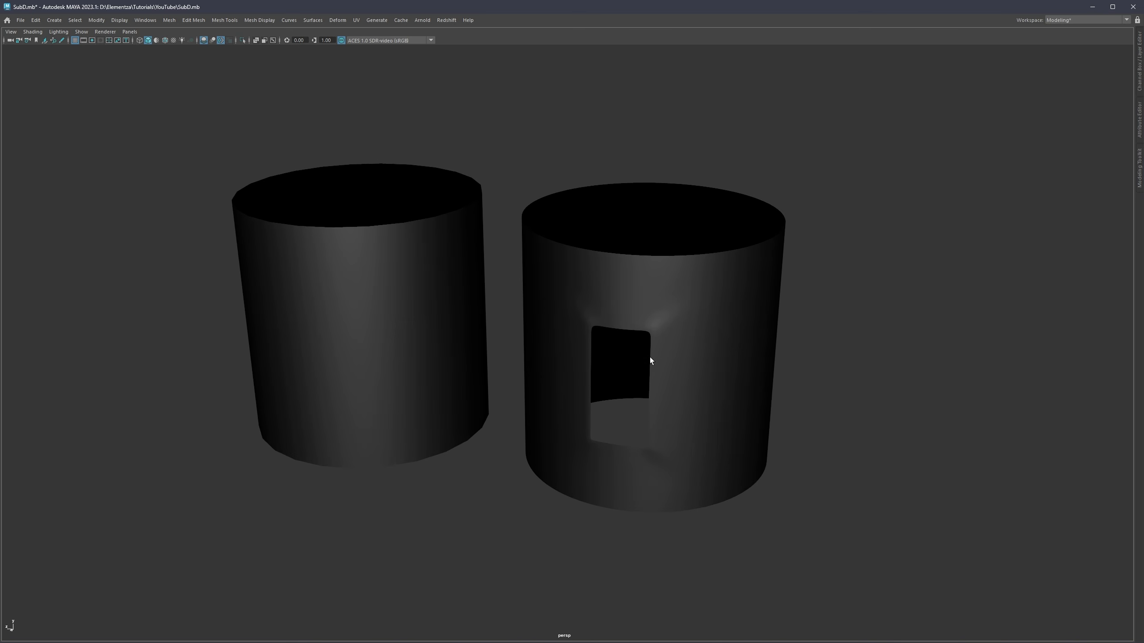
Examine the plain and windowed cylinders with wireframe on shaded and default lighting
alt+middle_drag(659, 355, 643, 321)
mouse_move(644, 319)
alt+mouse_down()
mouse_move(649, 329)
mouse_move(609, 274)
mouse_move(634, 306)
alt+mouse_up()
key(alt+5)
key(alt+6)
alt+drag(655, 345, 657, 306)
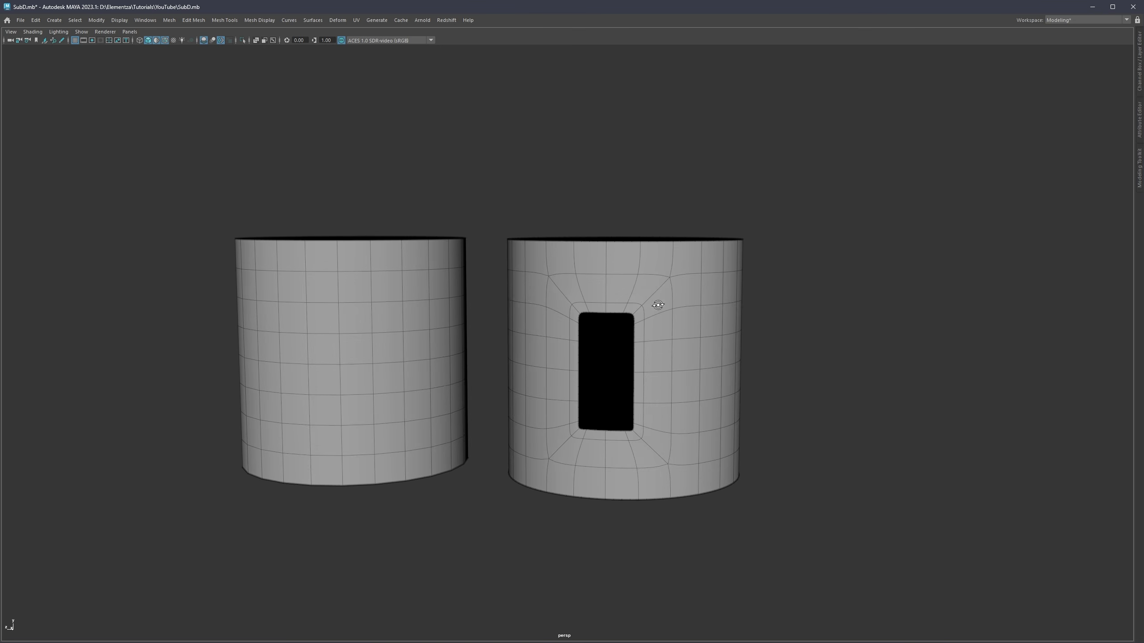
Duplicate the windowed cylinder to the side and apply Smooth to one of the two windowed cylinders
click(646, 322)
scroll(647, 322, down, 3)
key(w)
mouse_move(586, 352)
shift+mouse_down()
mouse_move(771, 350)
mouse_move(740, 369)
mouse_move(678, 360)
mouse_move(710, 300)
mouse_move(597, 275)
shift+mouse_up()
shift+right_drag(735, 285, 727, 340)
click(845, 363)
Compare the highlights around the windows of the smooth-previewed and smoothed cylinders with the wireframe overlay off and on
click(395, 253)
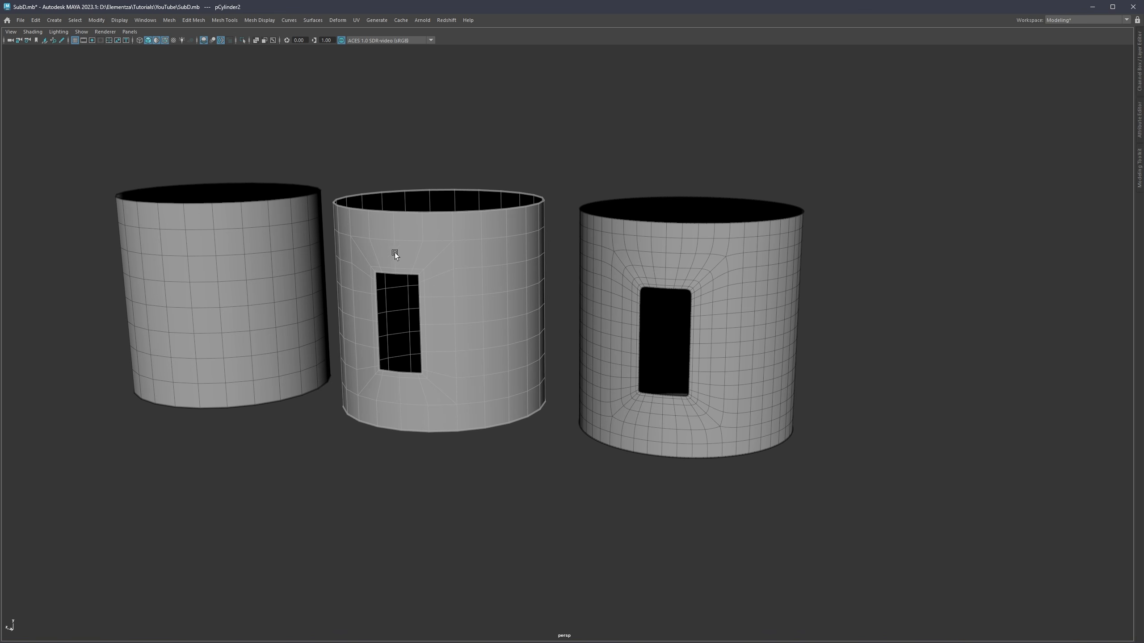
click(703, 293)
shift+click(756, 322)
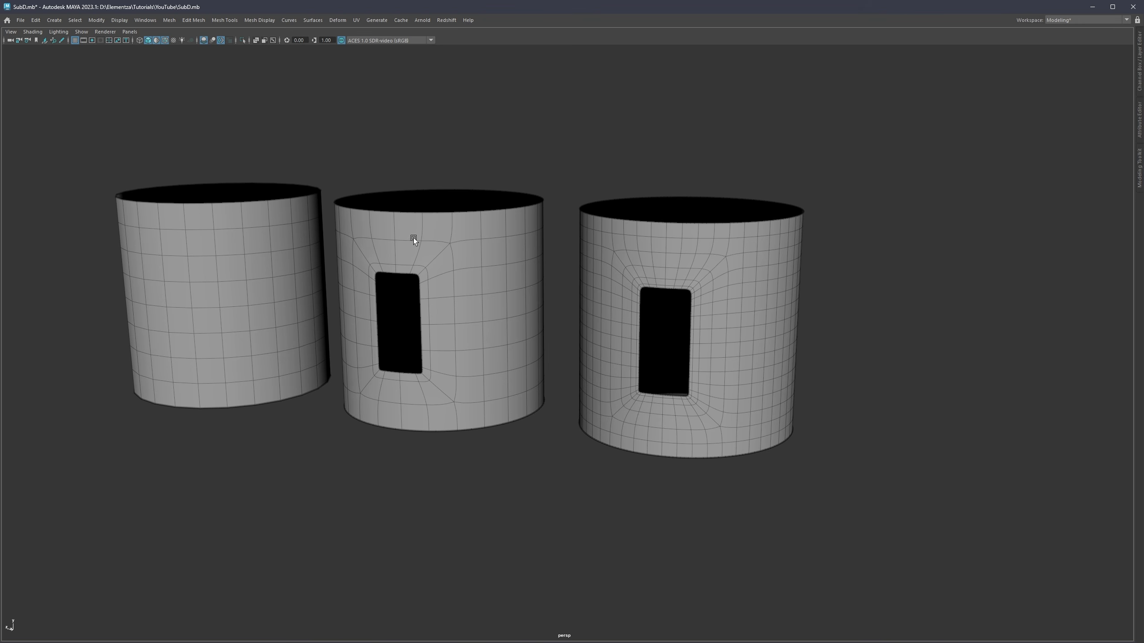
key(alt+5)
mouse_move(580, 373)
alt+mouse_down()
mouse_move(674, 275)
mouse_move(664, 324)
mouse_move(706, 327)
mouse_move(671, 345)
mouse_move(718, 312)
alt+mouse_up()
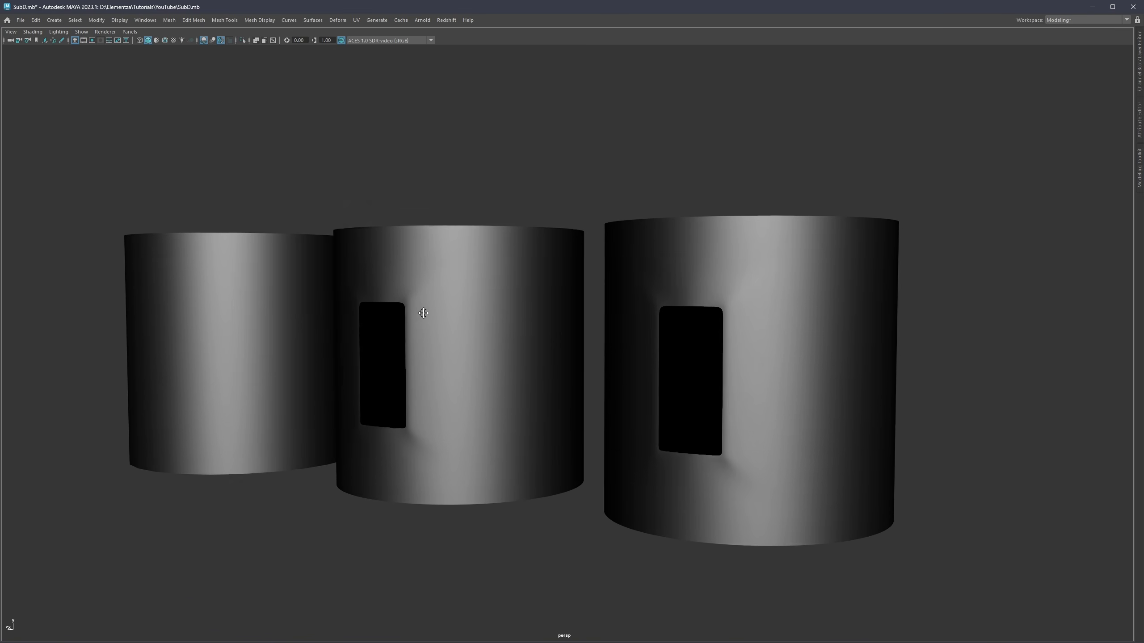
alt+drag(424, 313, 585, 310)
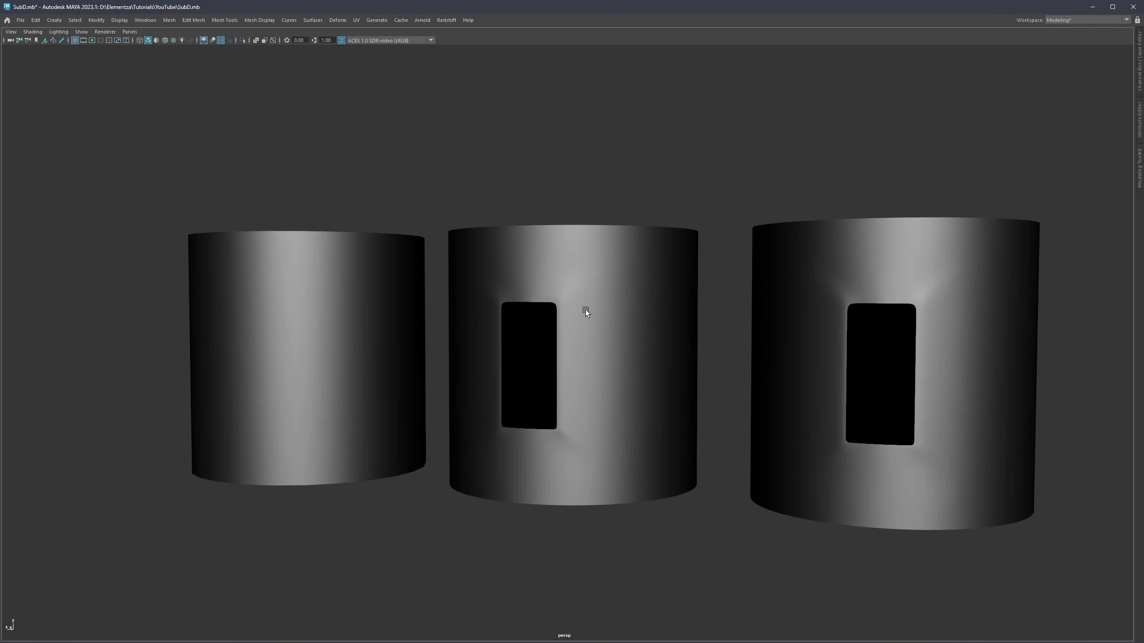
click(586, 310)
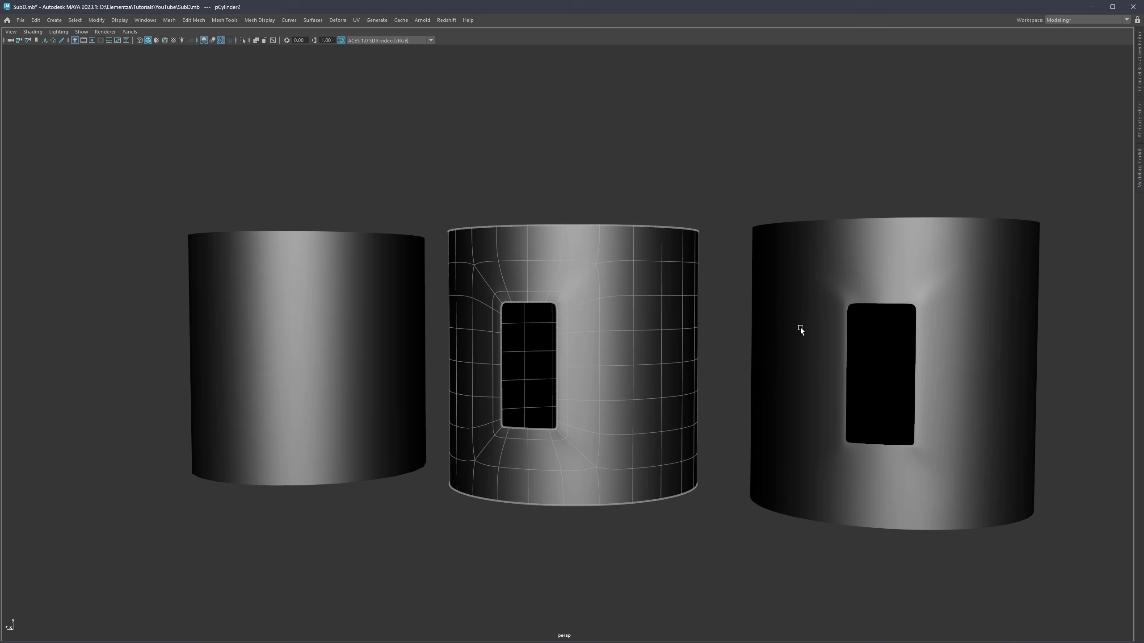
key(alt+4)
key(alt+5)
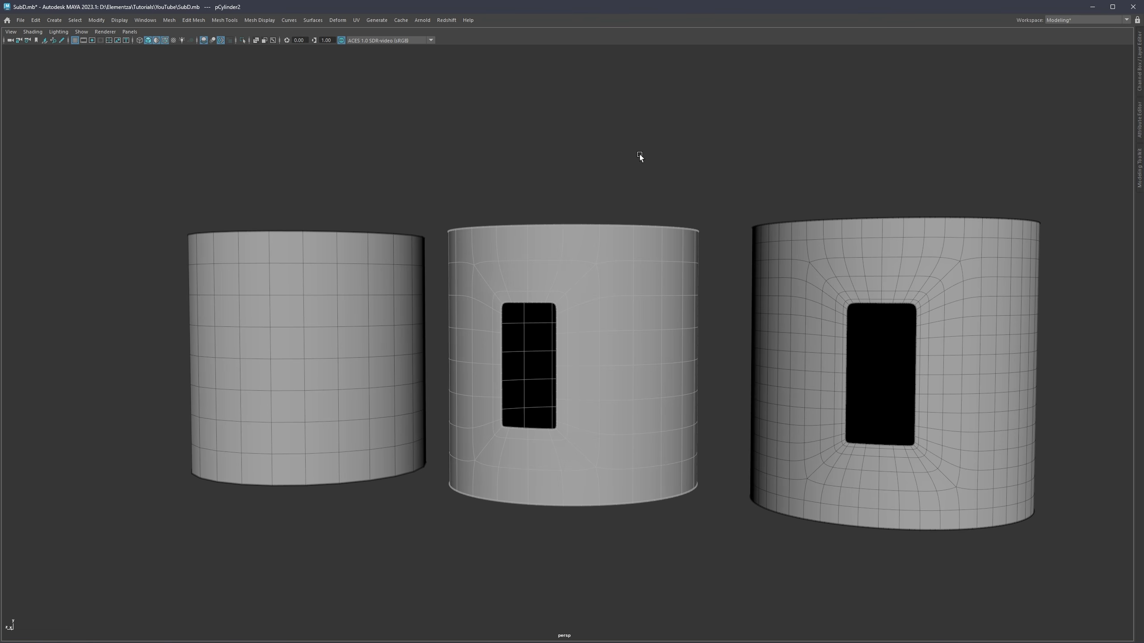
Apply Smooth to the plain cylinder that has no window
scroll(613, 305, down, 3)
alt+middle_drag(624, 297, 703, 246)
alt+drag(644, 262, 641, 220)
scroll(653, 261, up, 2)
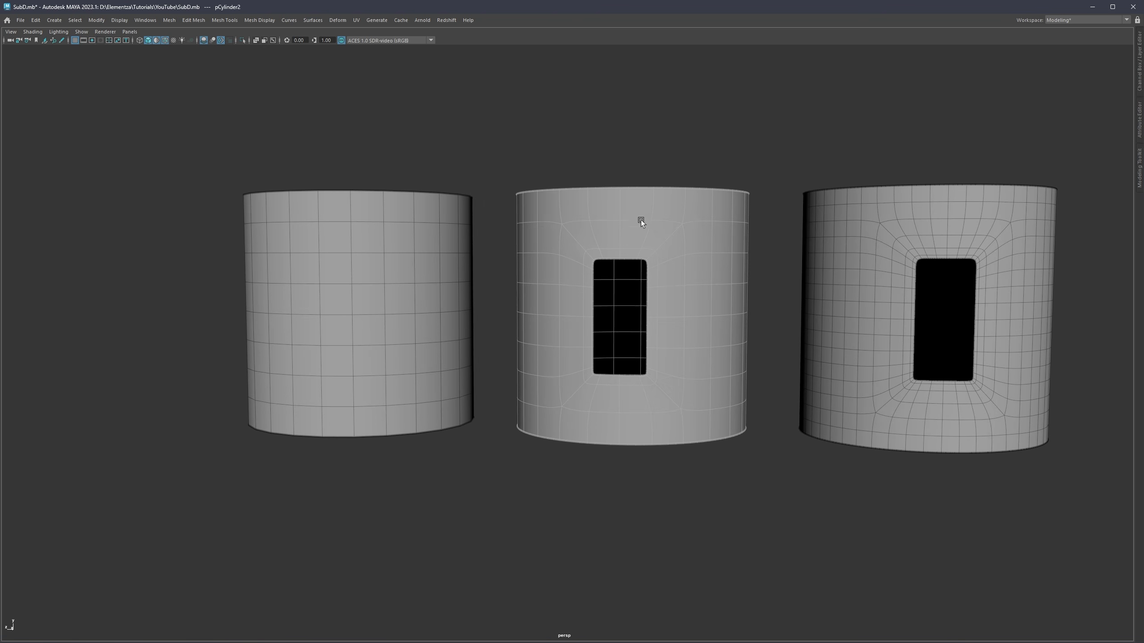
click(373, 263)
shift+right_click(375, 251)
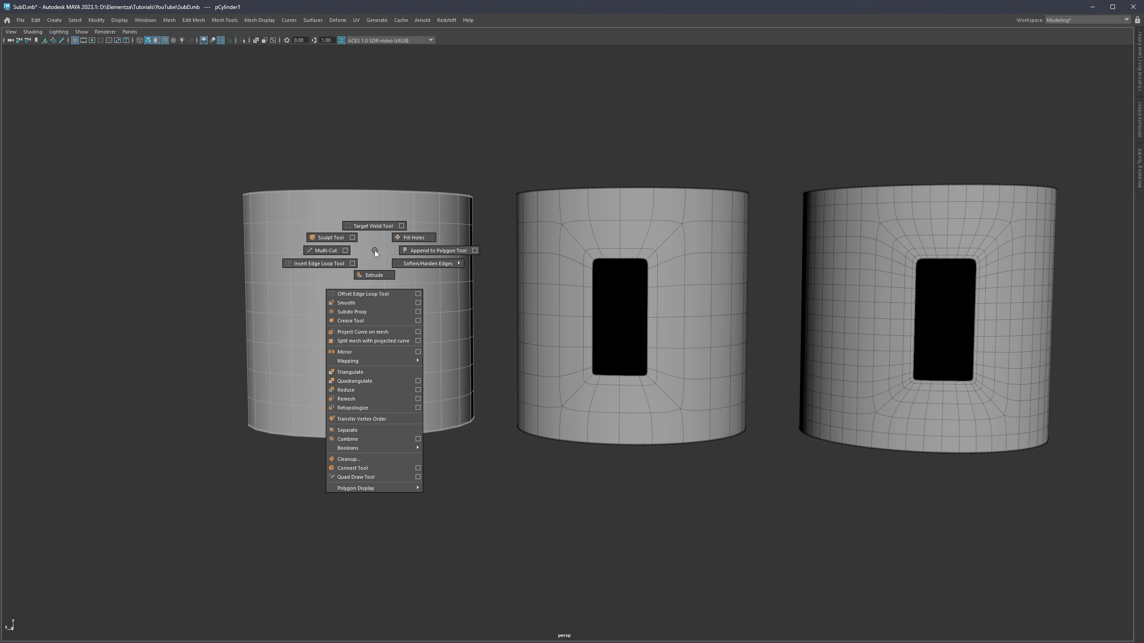
click(359, 302)
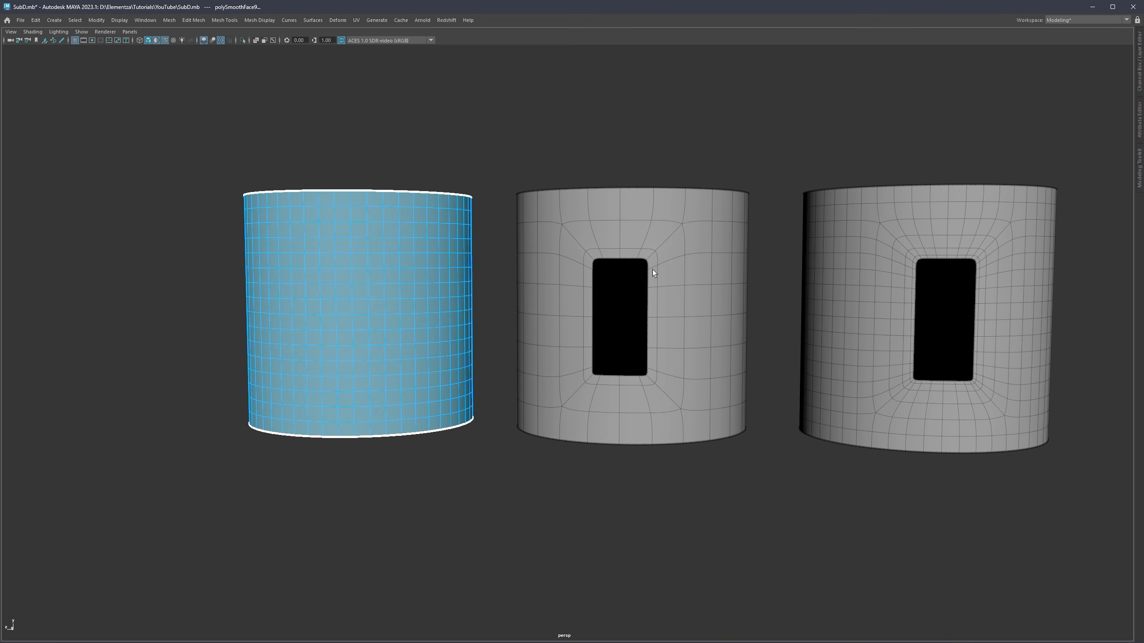
Select a tall rectangular block of faces, three columns wide, on the front of the newly smoothed plain cylinder
alt+middle_drag(353, 266, 436, 302)
click(405, 286)
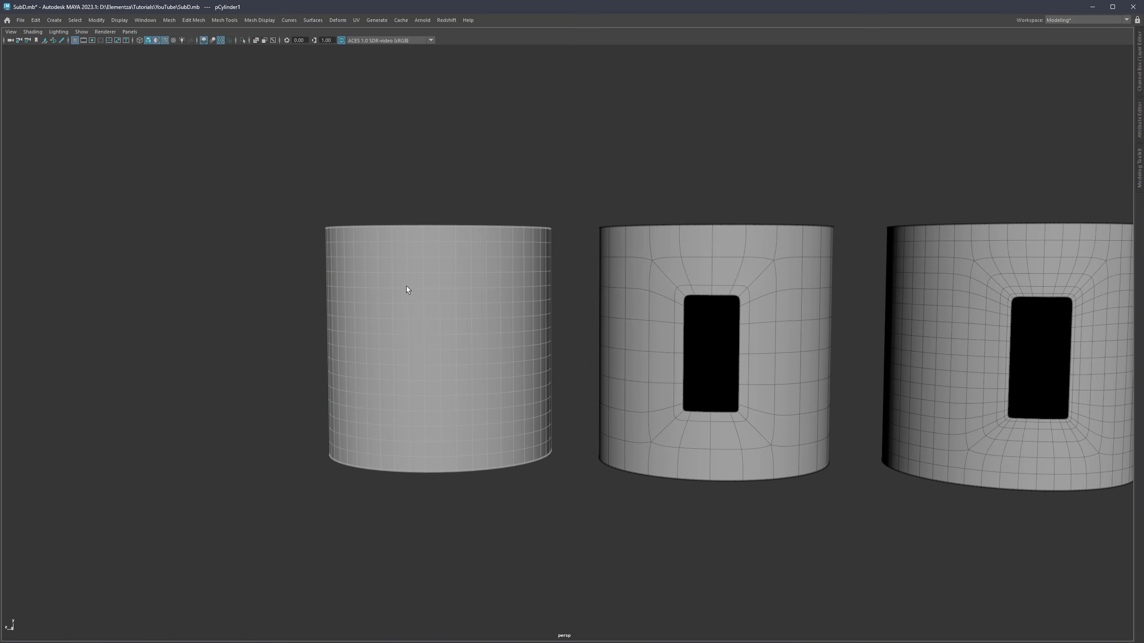
right_drag(405, 286, 409, 298)
click(409, 299)
shift+click(418, 398)
shift+double_click(418, 401)
shift+click(429, 403)
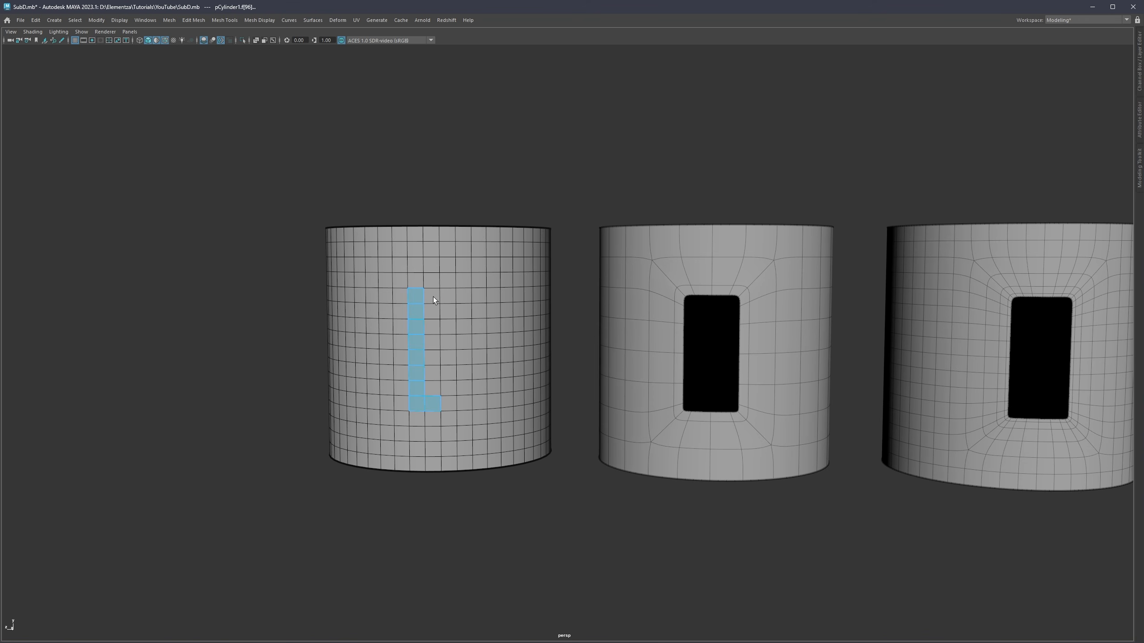
shift+double_click(433, 297)
shift+click(447, 298)
shift+click(450, 401)
shift+double_click(452, 400)
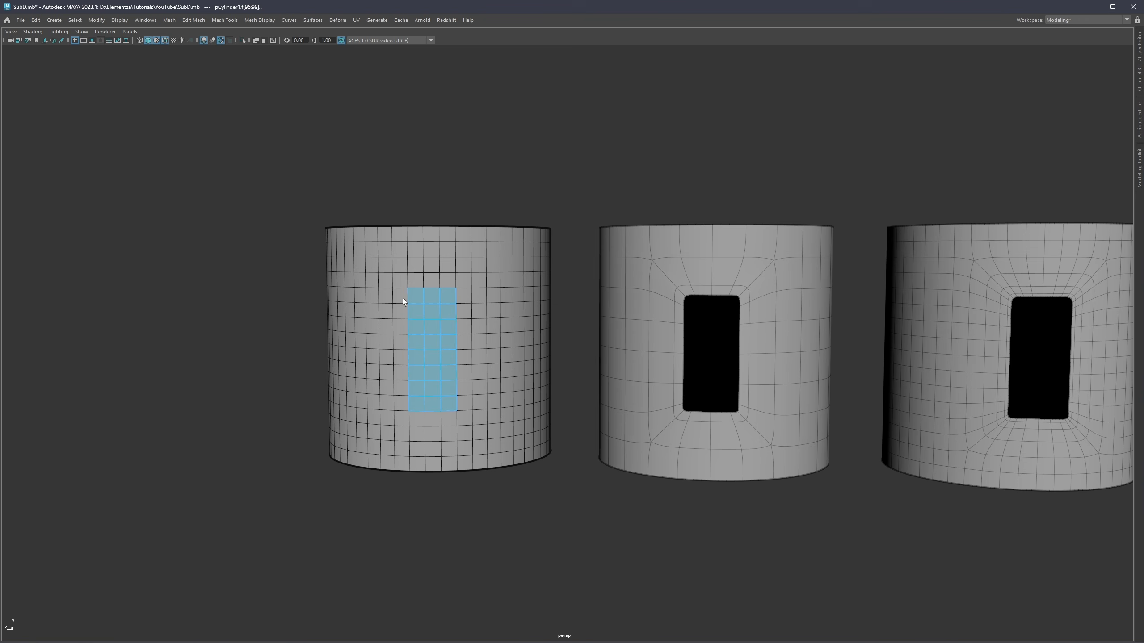
Cut a window by extruding the selected faces with a 0.033 offset and deleting them, with smooth preview on
scroll(442, 316, up, 2)
key(ctrl+e)
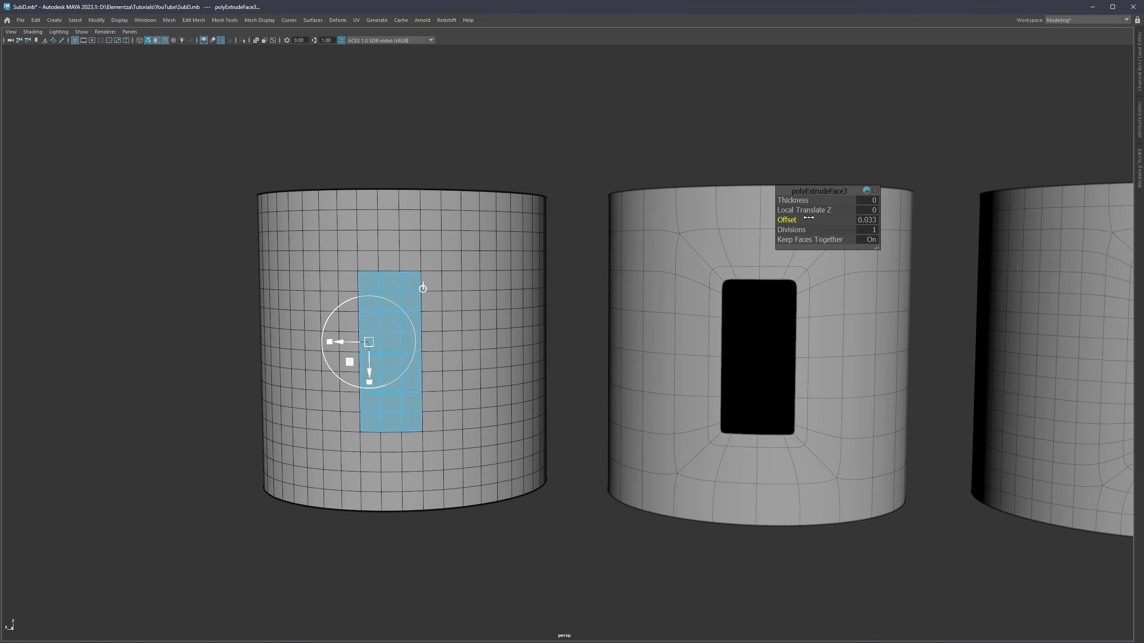
key(Delete)
key(3)
key(F8)
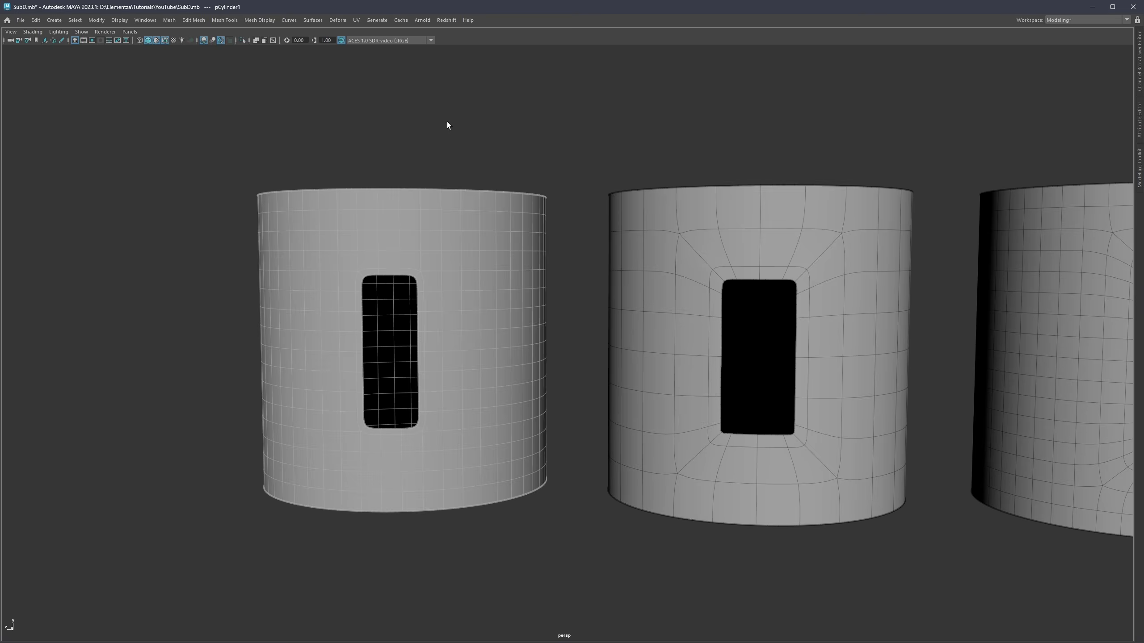
click(447, 122)
Examine the three windowed cylinders side by side with the wireframe overlay turned off
scroll(486, 182, down, 2)
key(alt+5)
mouse_move(541, 288)
alt+mouse_down()
mouse_move(528, 292)
mouse_move(541, 286)
alt+mouse_up()
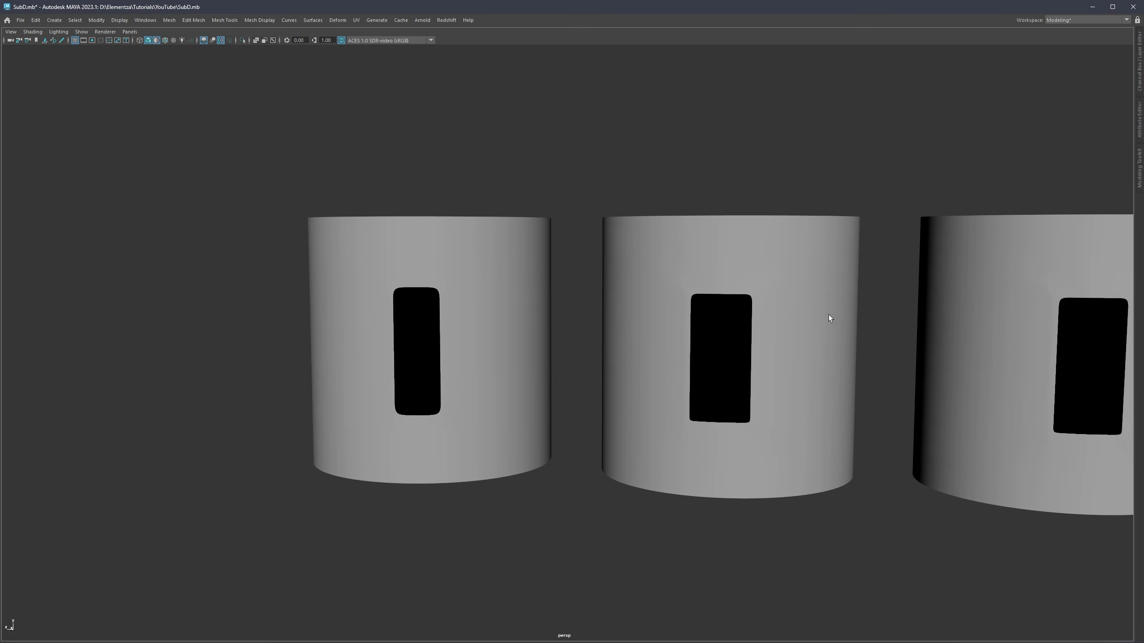
alt+middle_drag(828, 314, 674, 285)
alt+drag(373, 264, 347, 264)
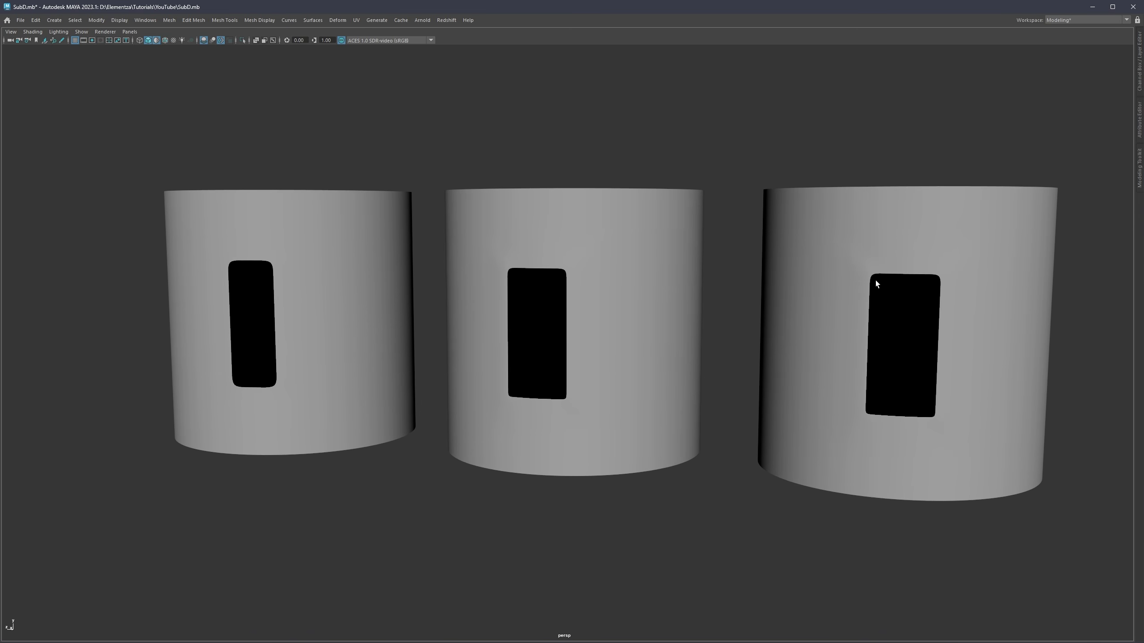
scroll(415, 299, down, 3)
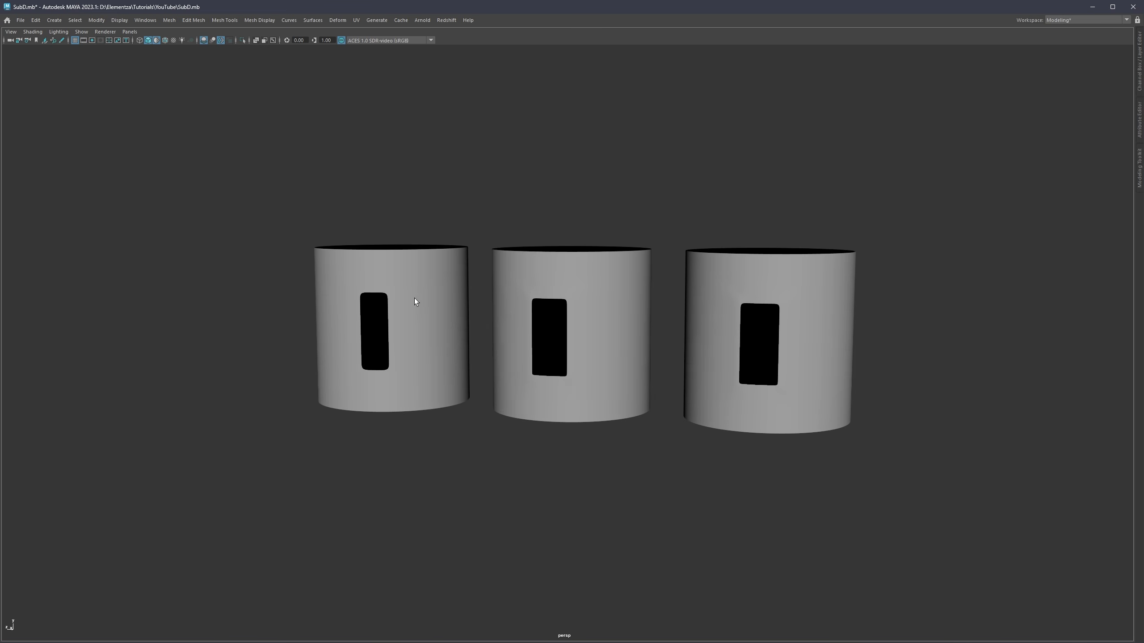
Compare the highlights around all three windows under the higher-contrast lighting
key(alt+6)
mouse_move(406, 279)
alt+mouse_down()
mouse_move(405, 304)
mouse_move(401, 276)
alt+mouse_up()
scroll(396, 275, up, 2)
alt+middle_drag(379, 274, 568, 304)
alt+drag(569, 305, 799, 324)
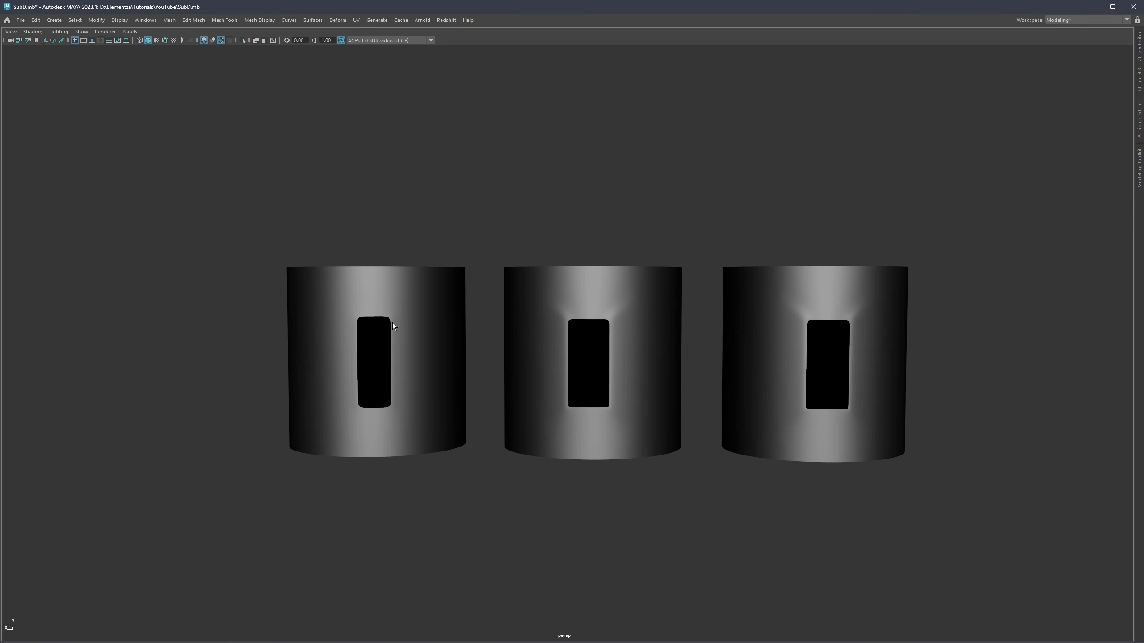
alt+drag(603, 324, 556, 321)
click(617, 311)
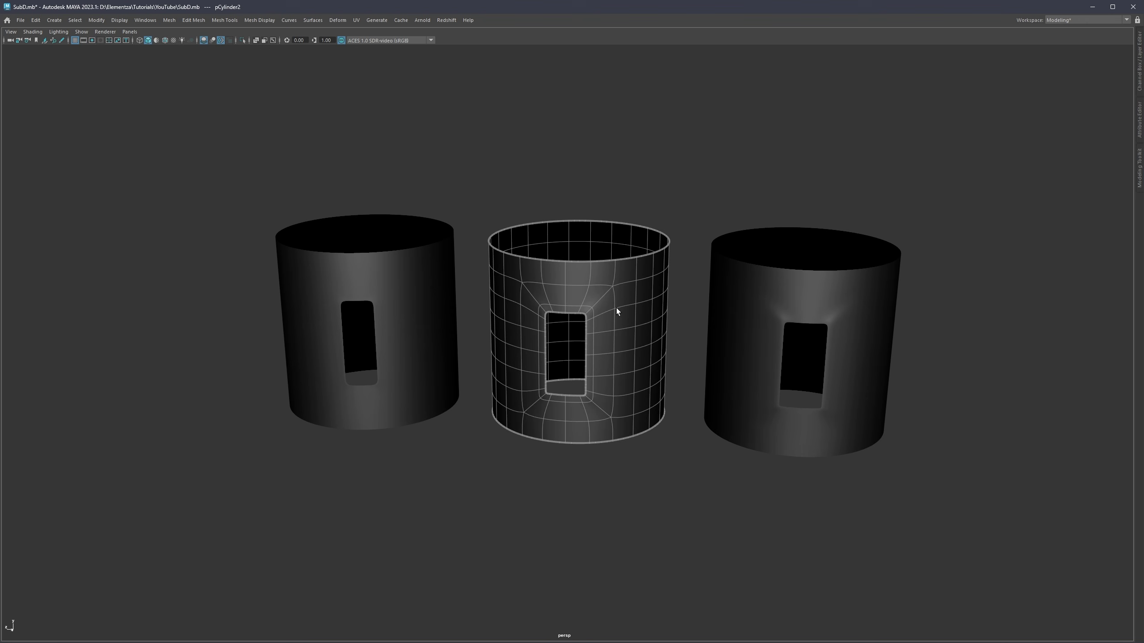
Restore default lighting and the wireframe overlay, and compare the mesh density around the windows of the three cylinders
key(5)
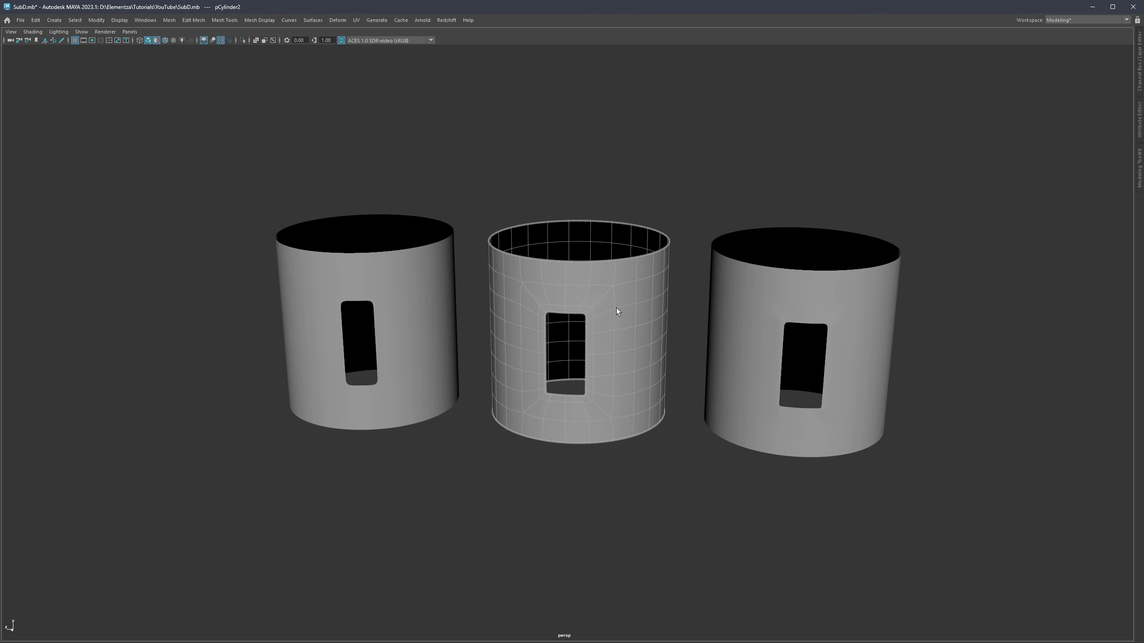
scroll(584, 327, up, 1)
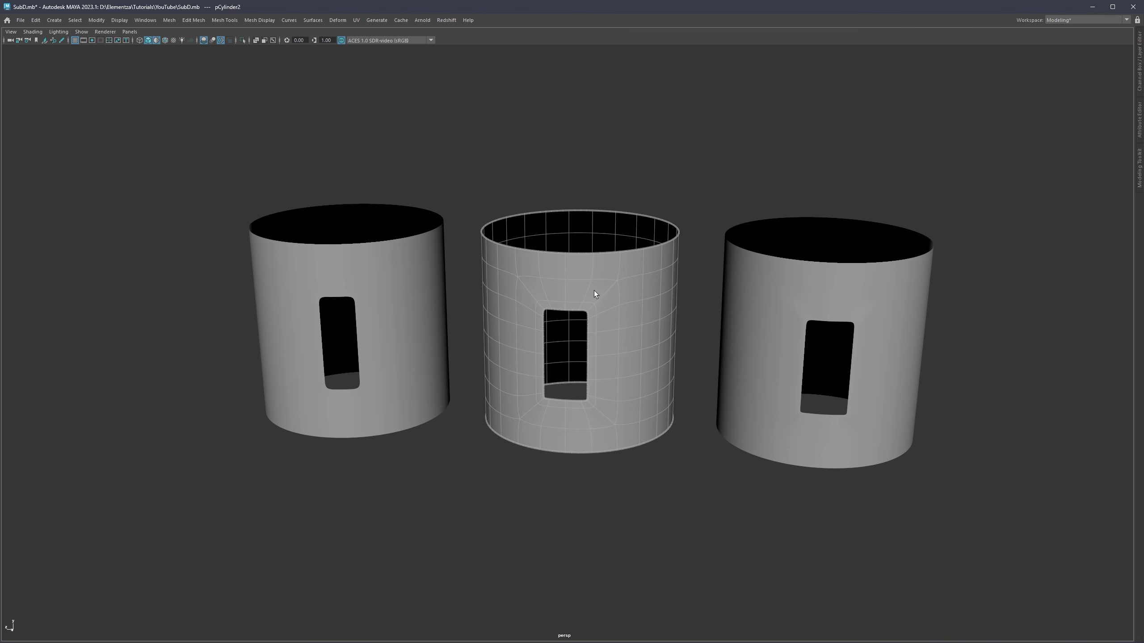
click(747, 302)
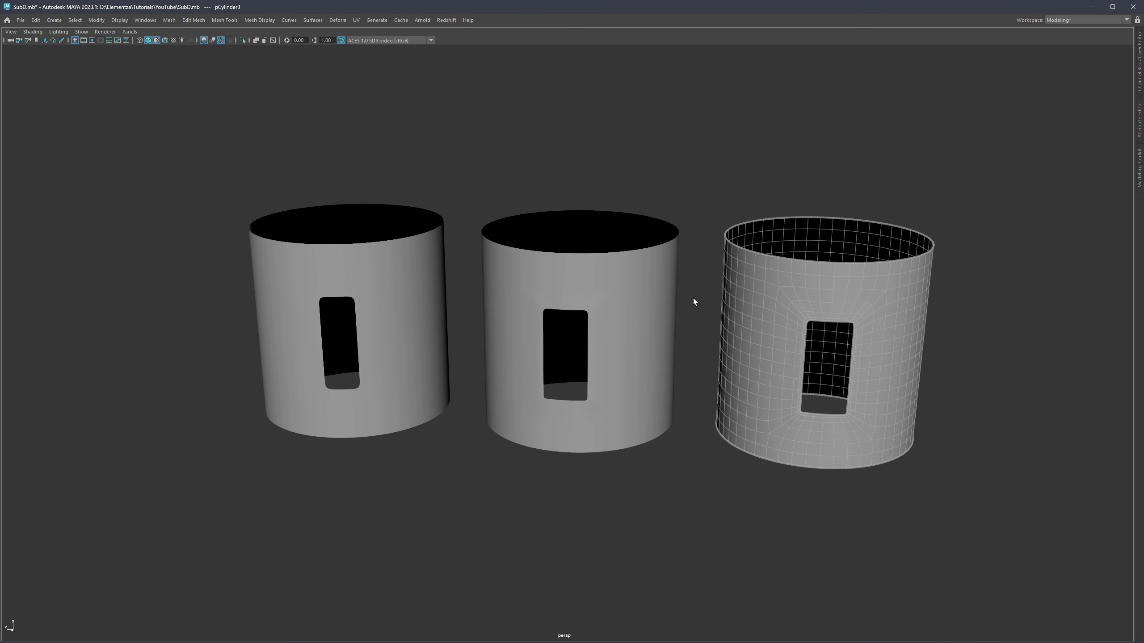
key(alt+5)
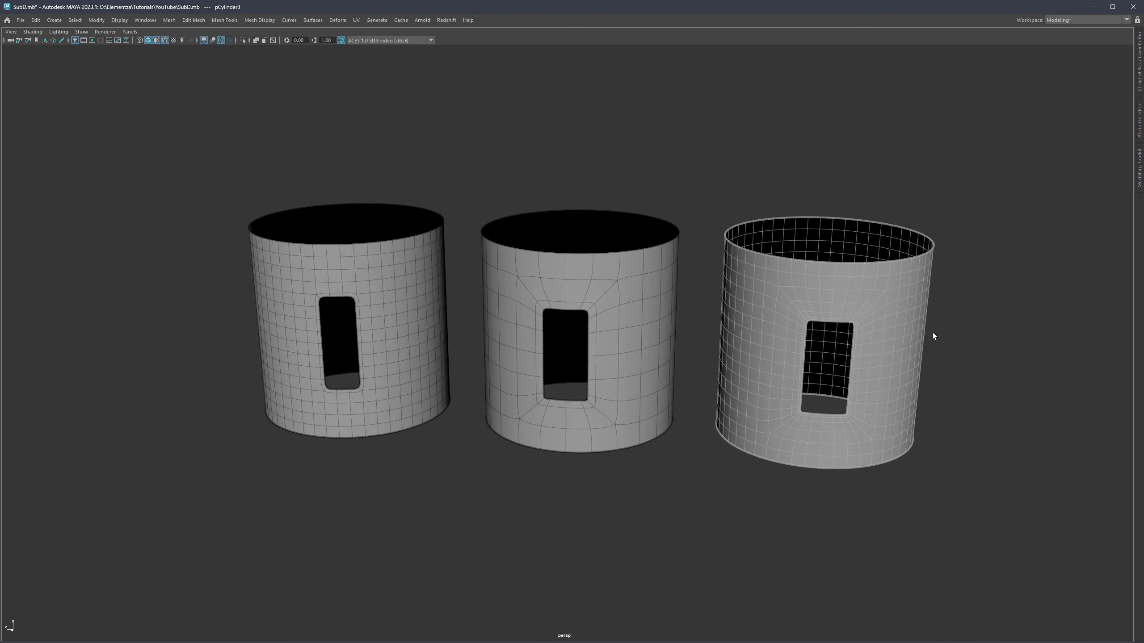
alt+middle_drag(928, 300, 768, 281)
alt+drag(767, 280, 746, 273)
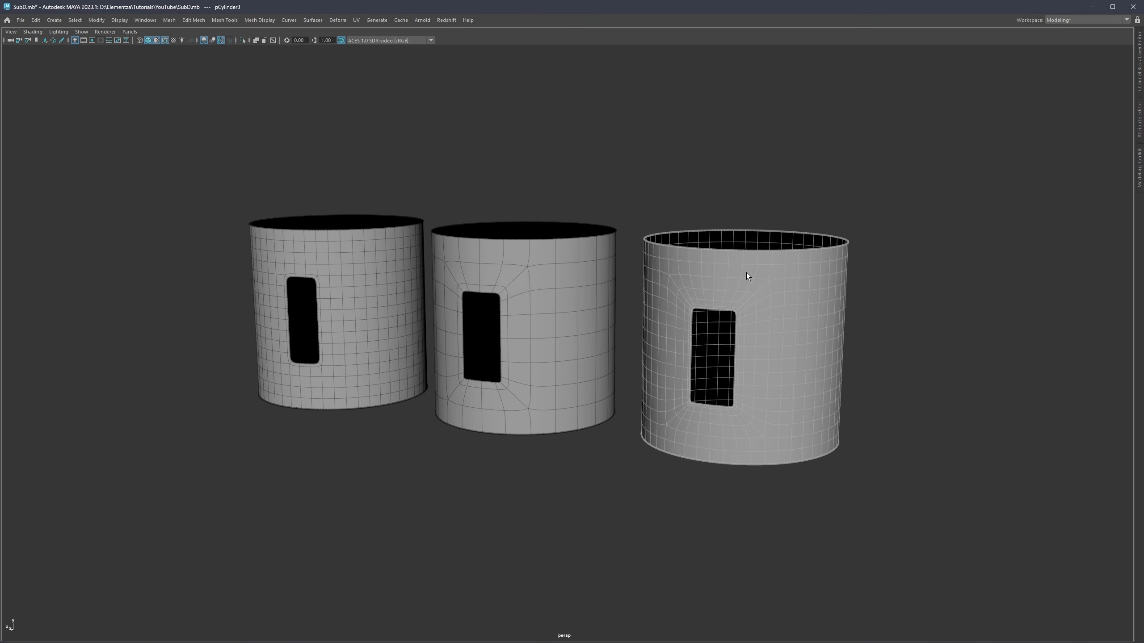
scroll(527, 310, down, 3)
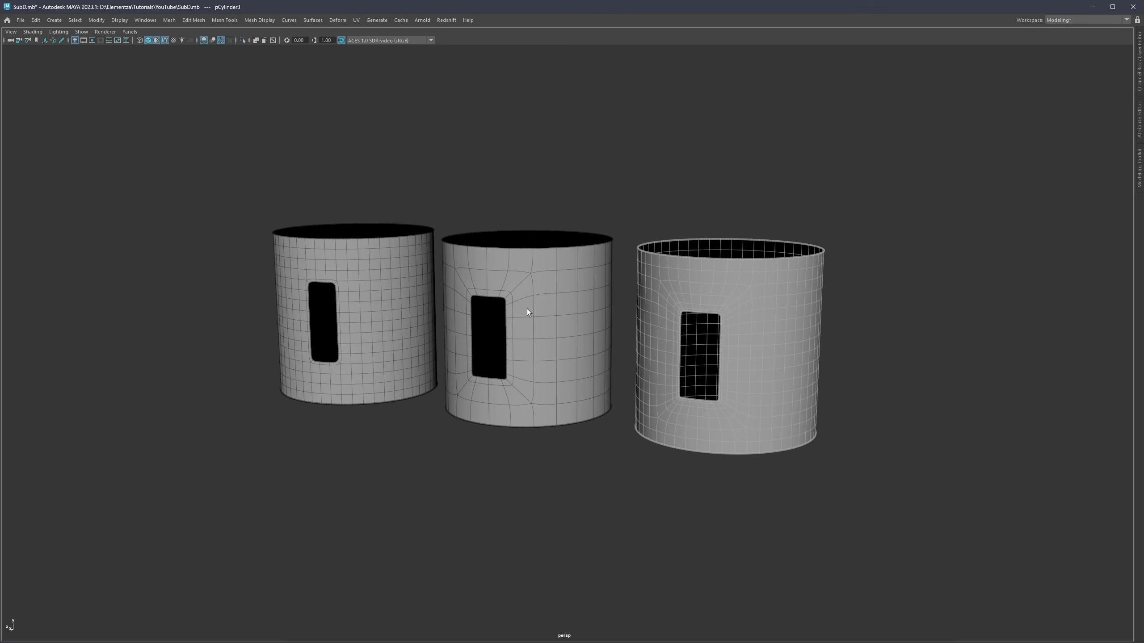
alt+middle_drag(528, 309, 559, 329)
alt+drag(559, 329, 553, 321)
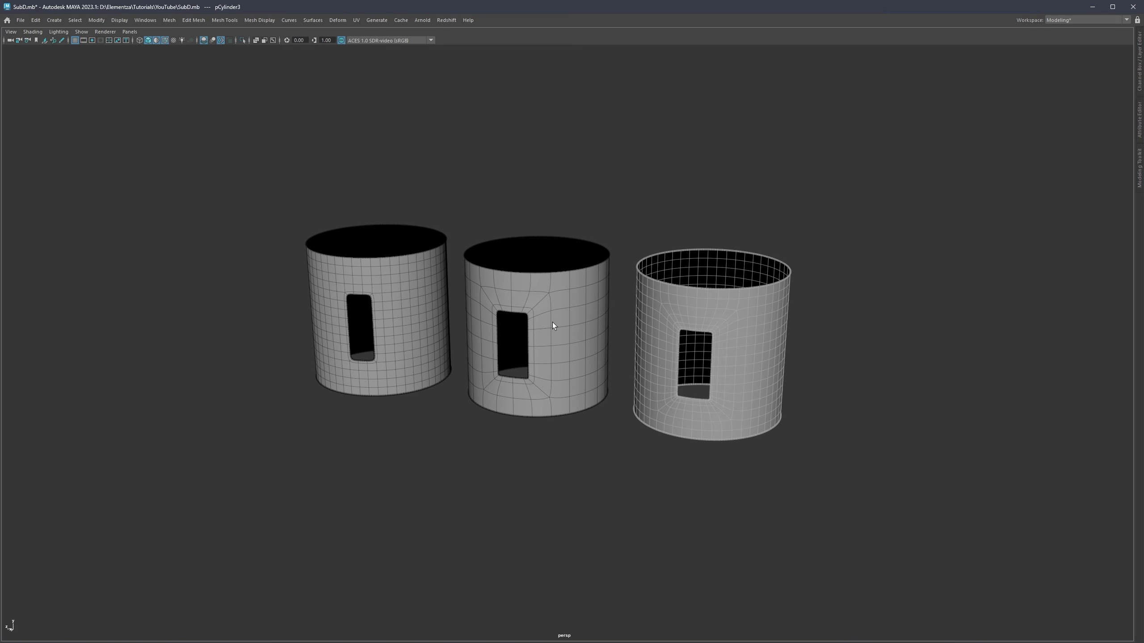